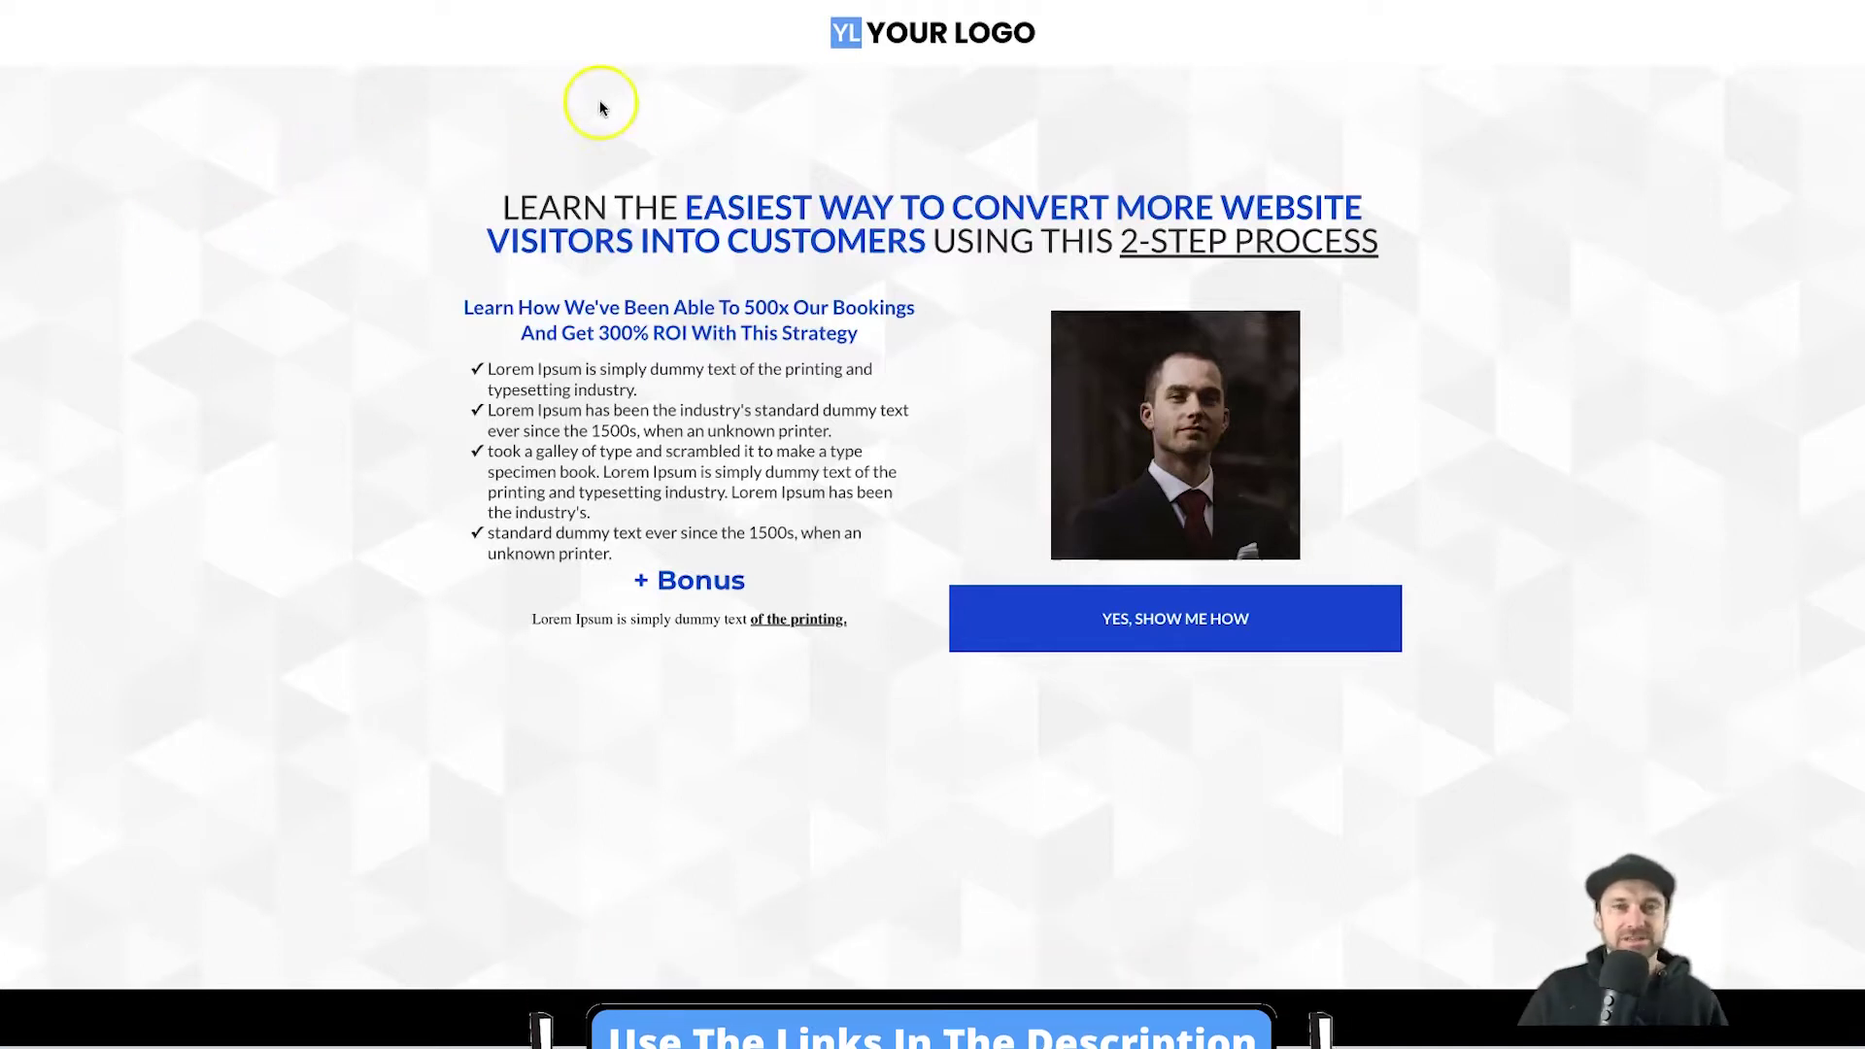
- Select the headline's blue key phrase in the preview, then clear the selection
left_click_drag(510, 207, 1369, 241)
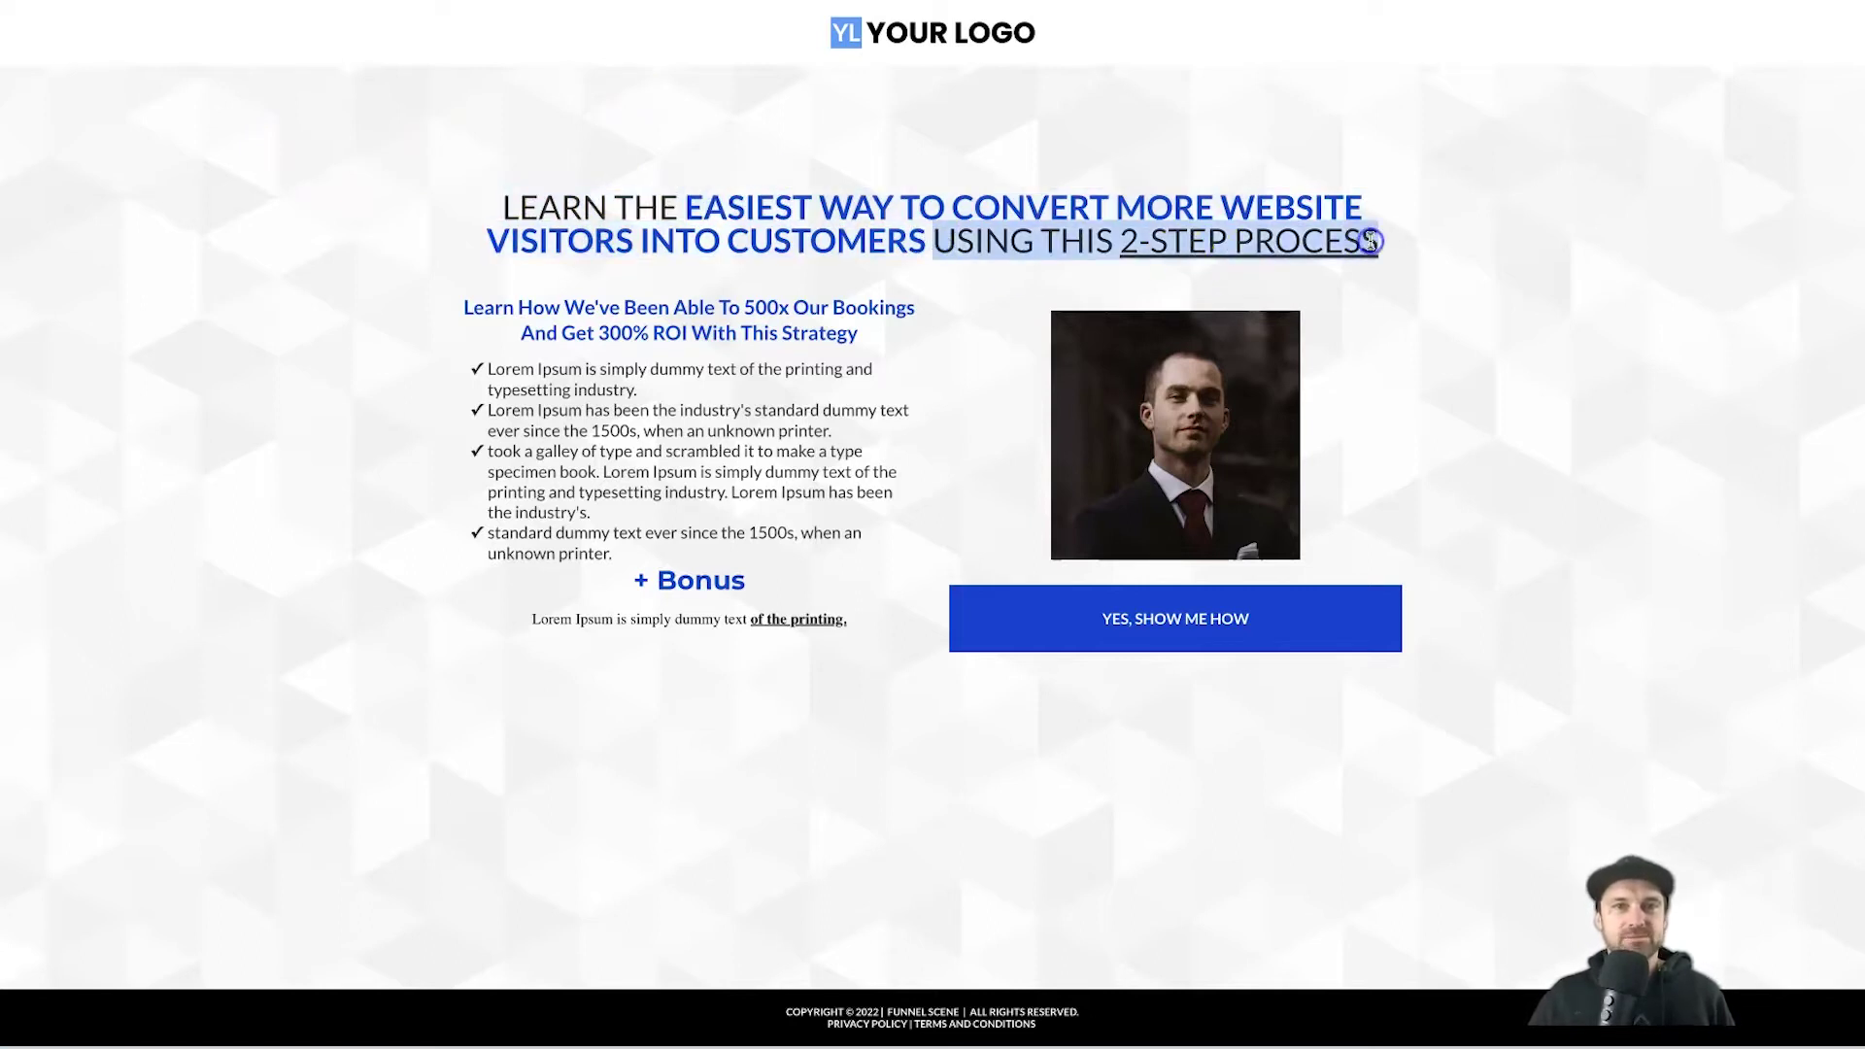
left_click(1369, 241)
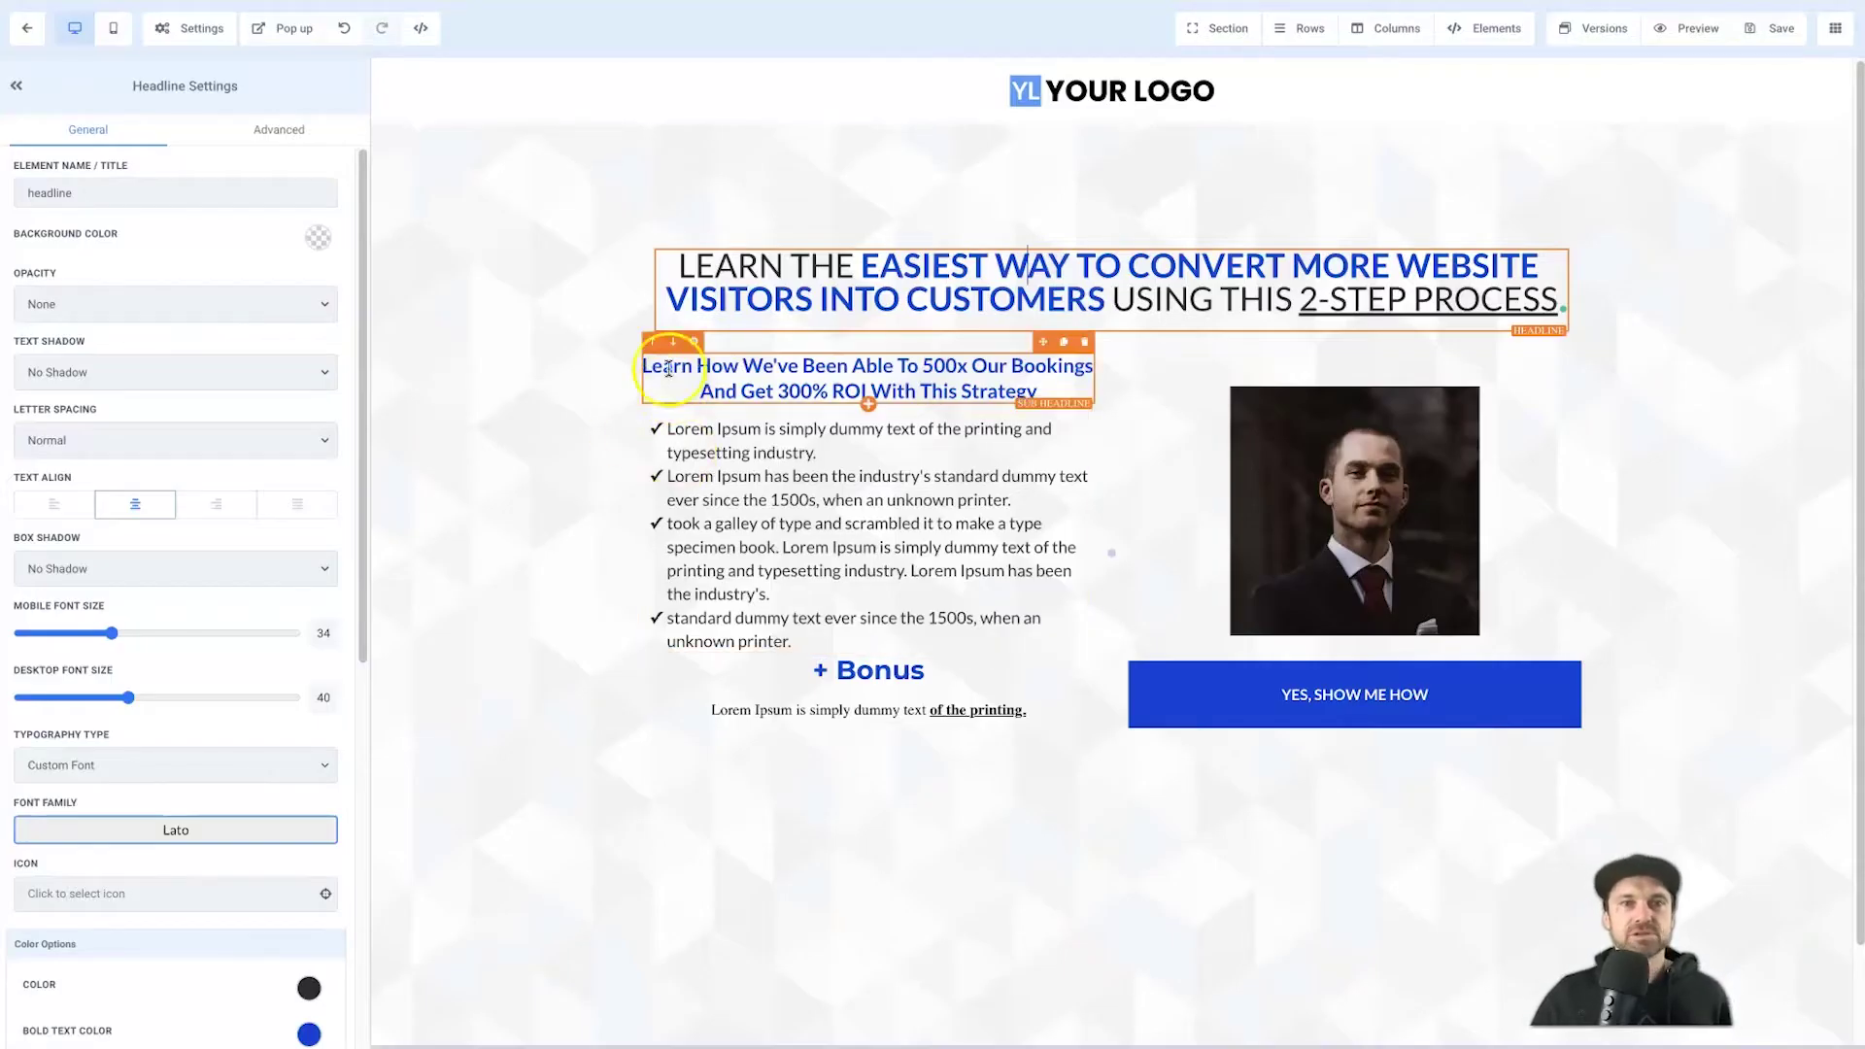
- Select the headline and set its Bold Text Color to black
left_click(512, 241)
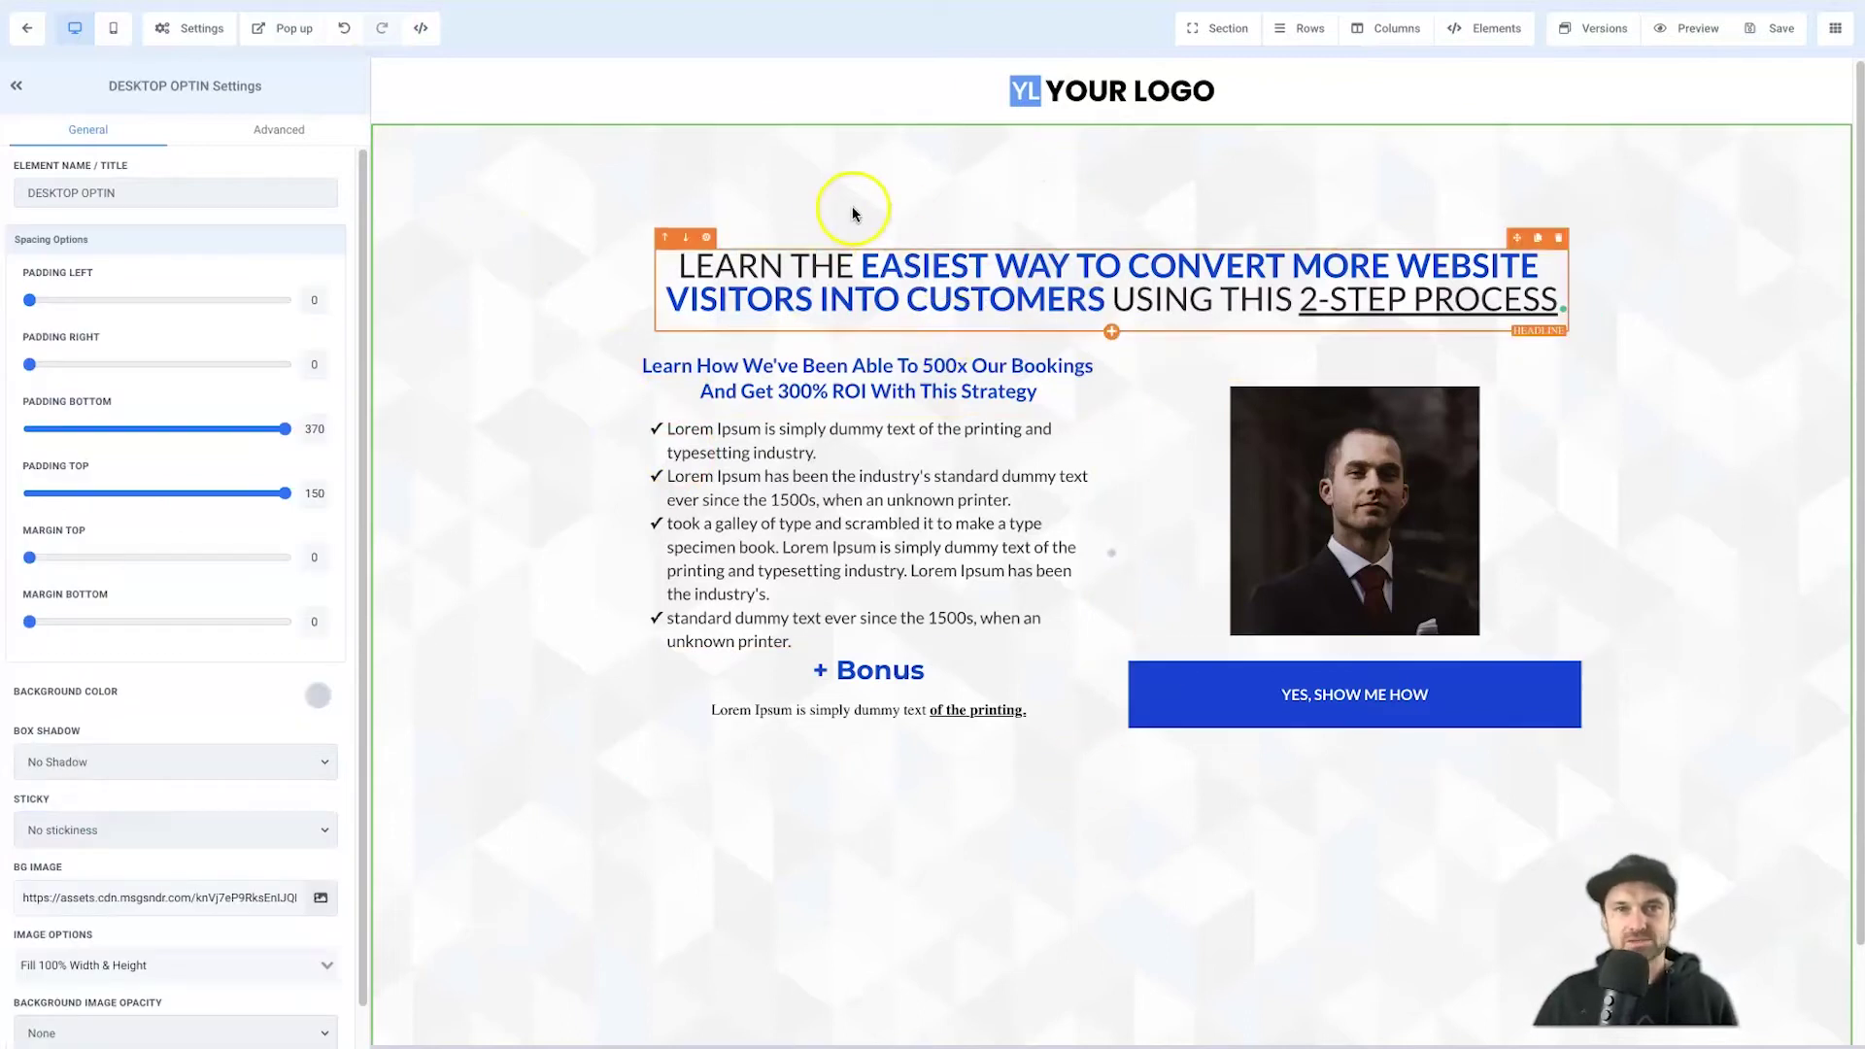
left_click(833, 265)
scroll(252, 732, "down", 5)
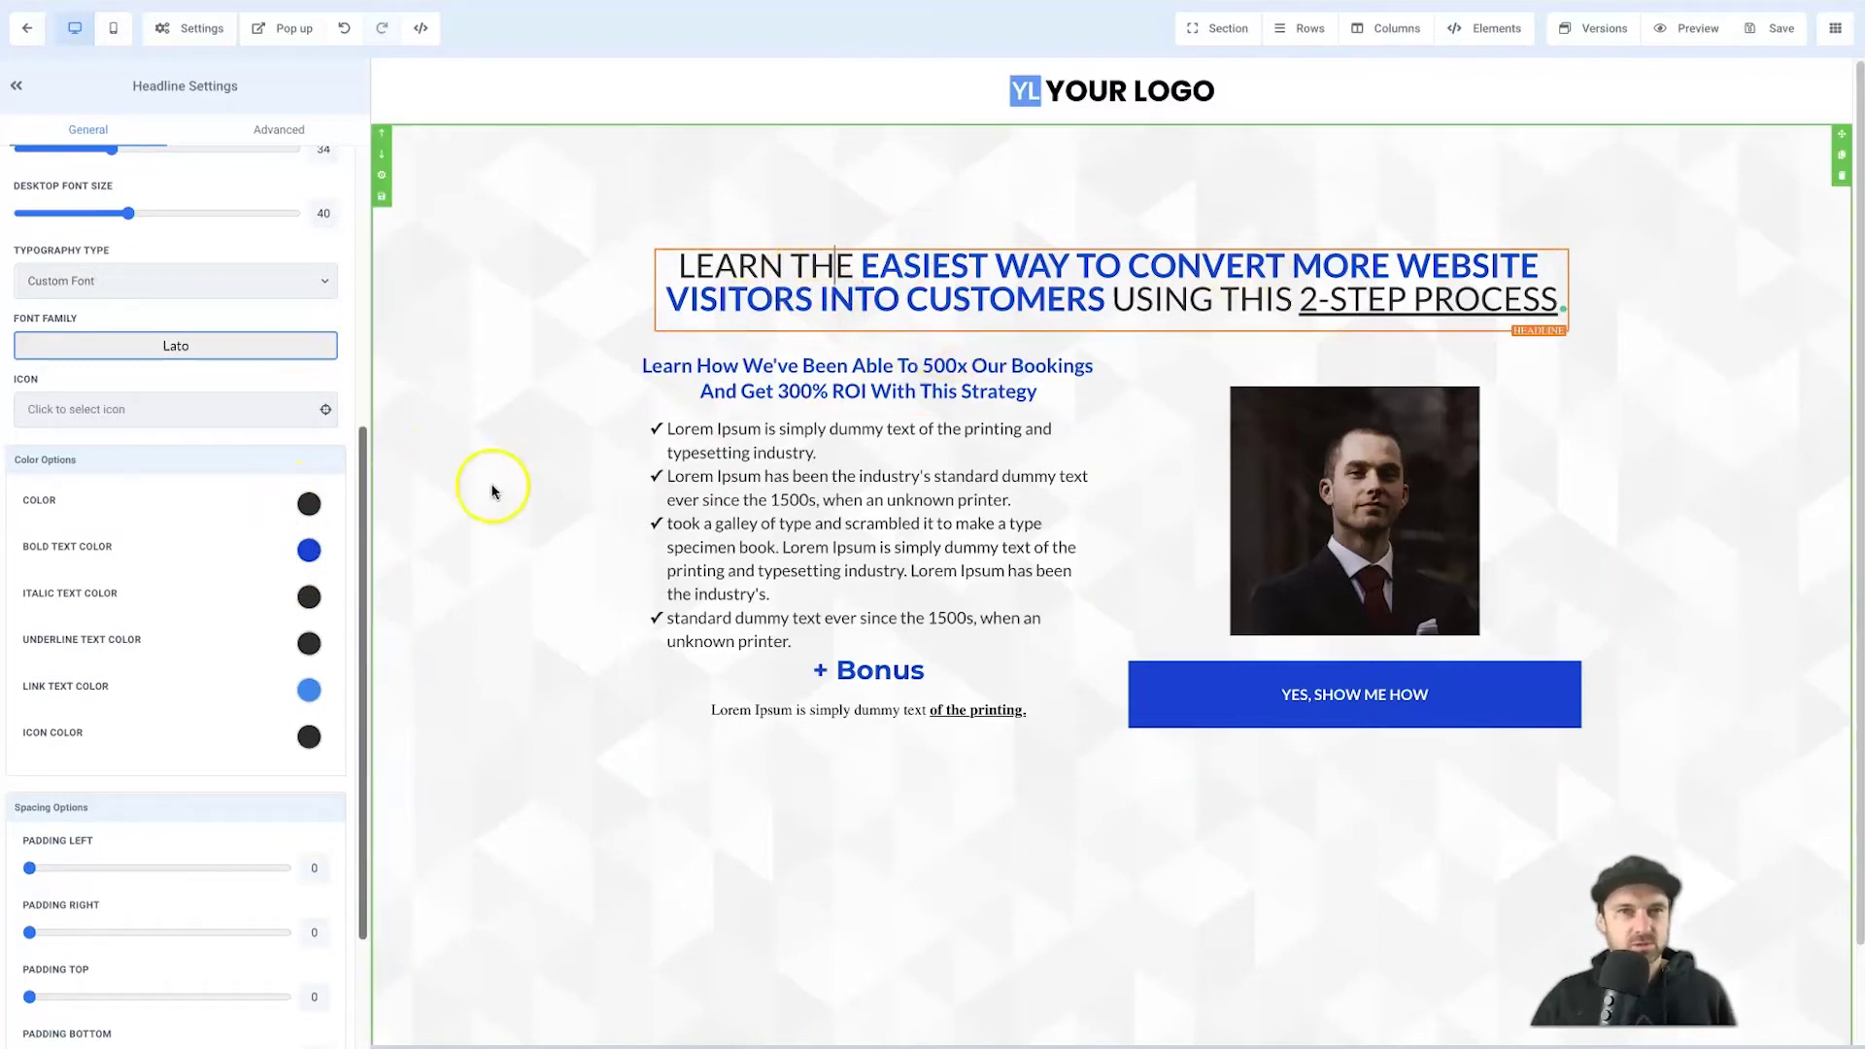
left_click(309, 550)
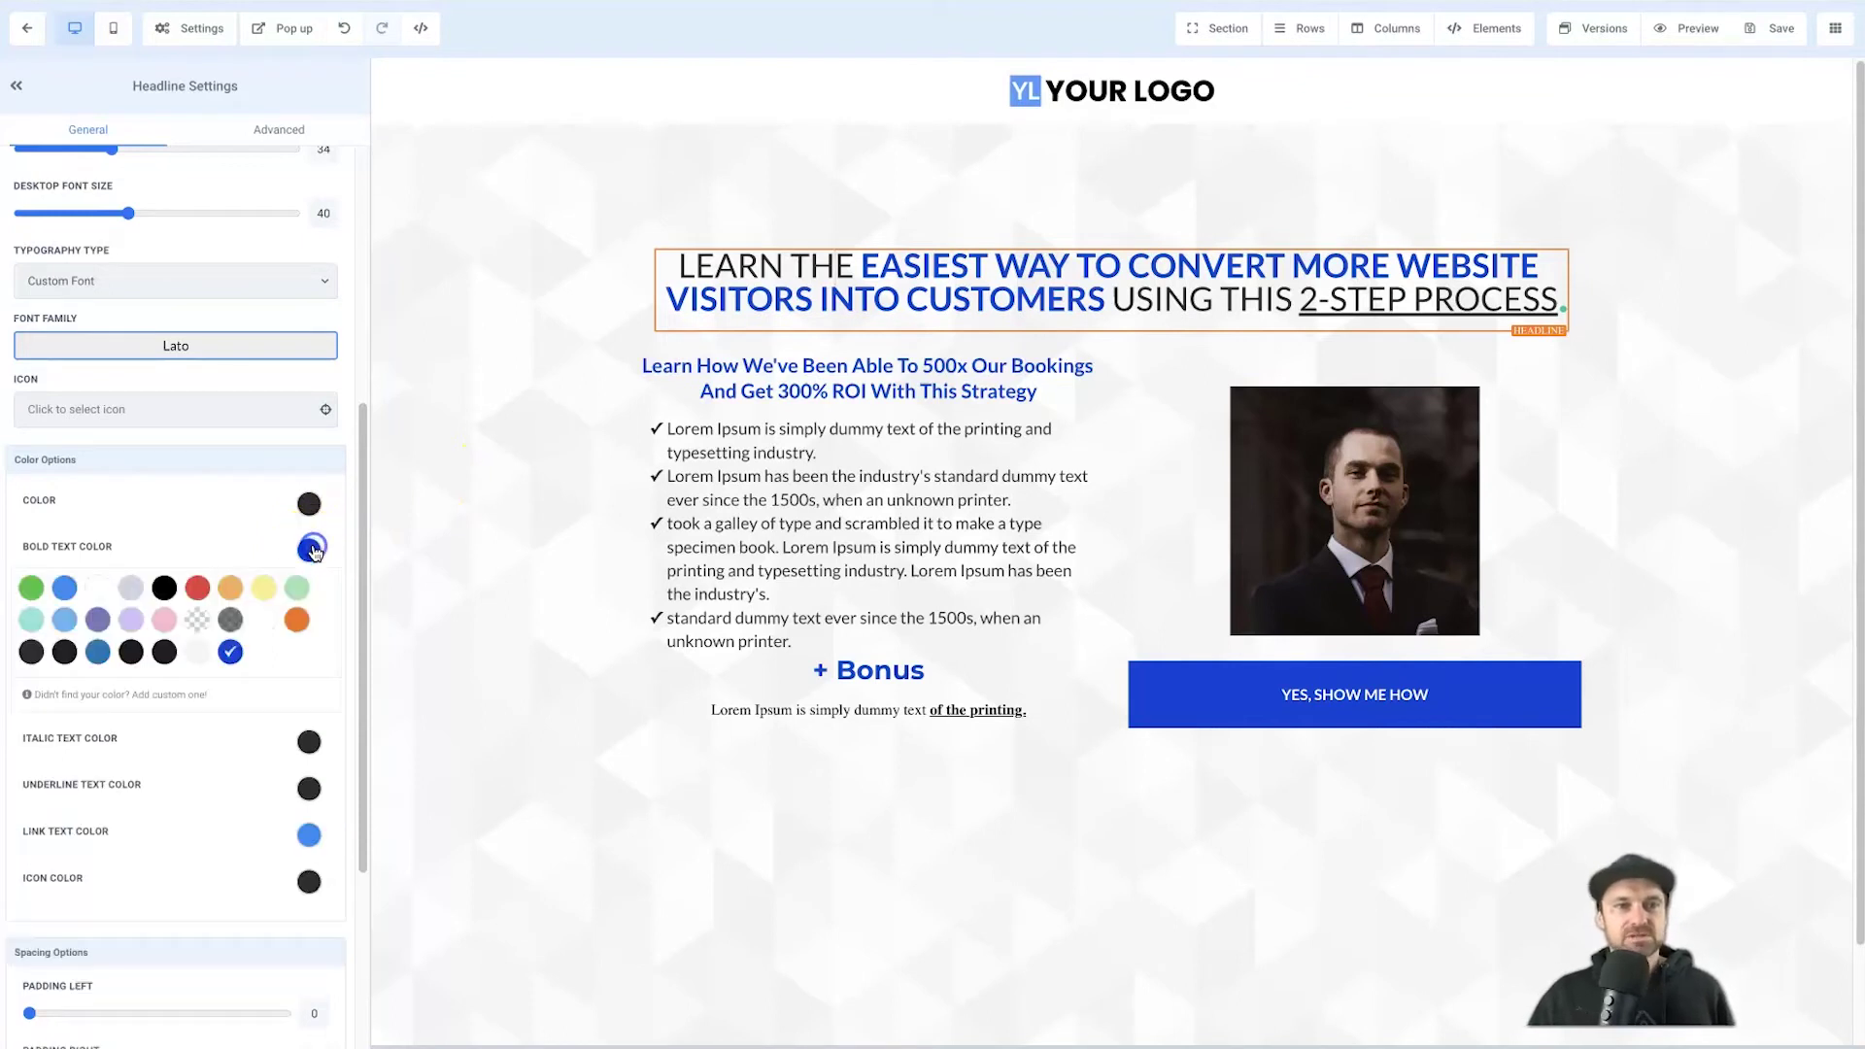
left_click(165, 588)
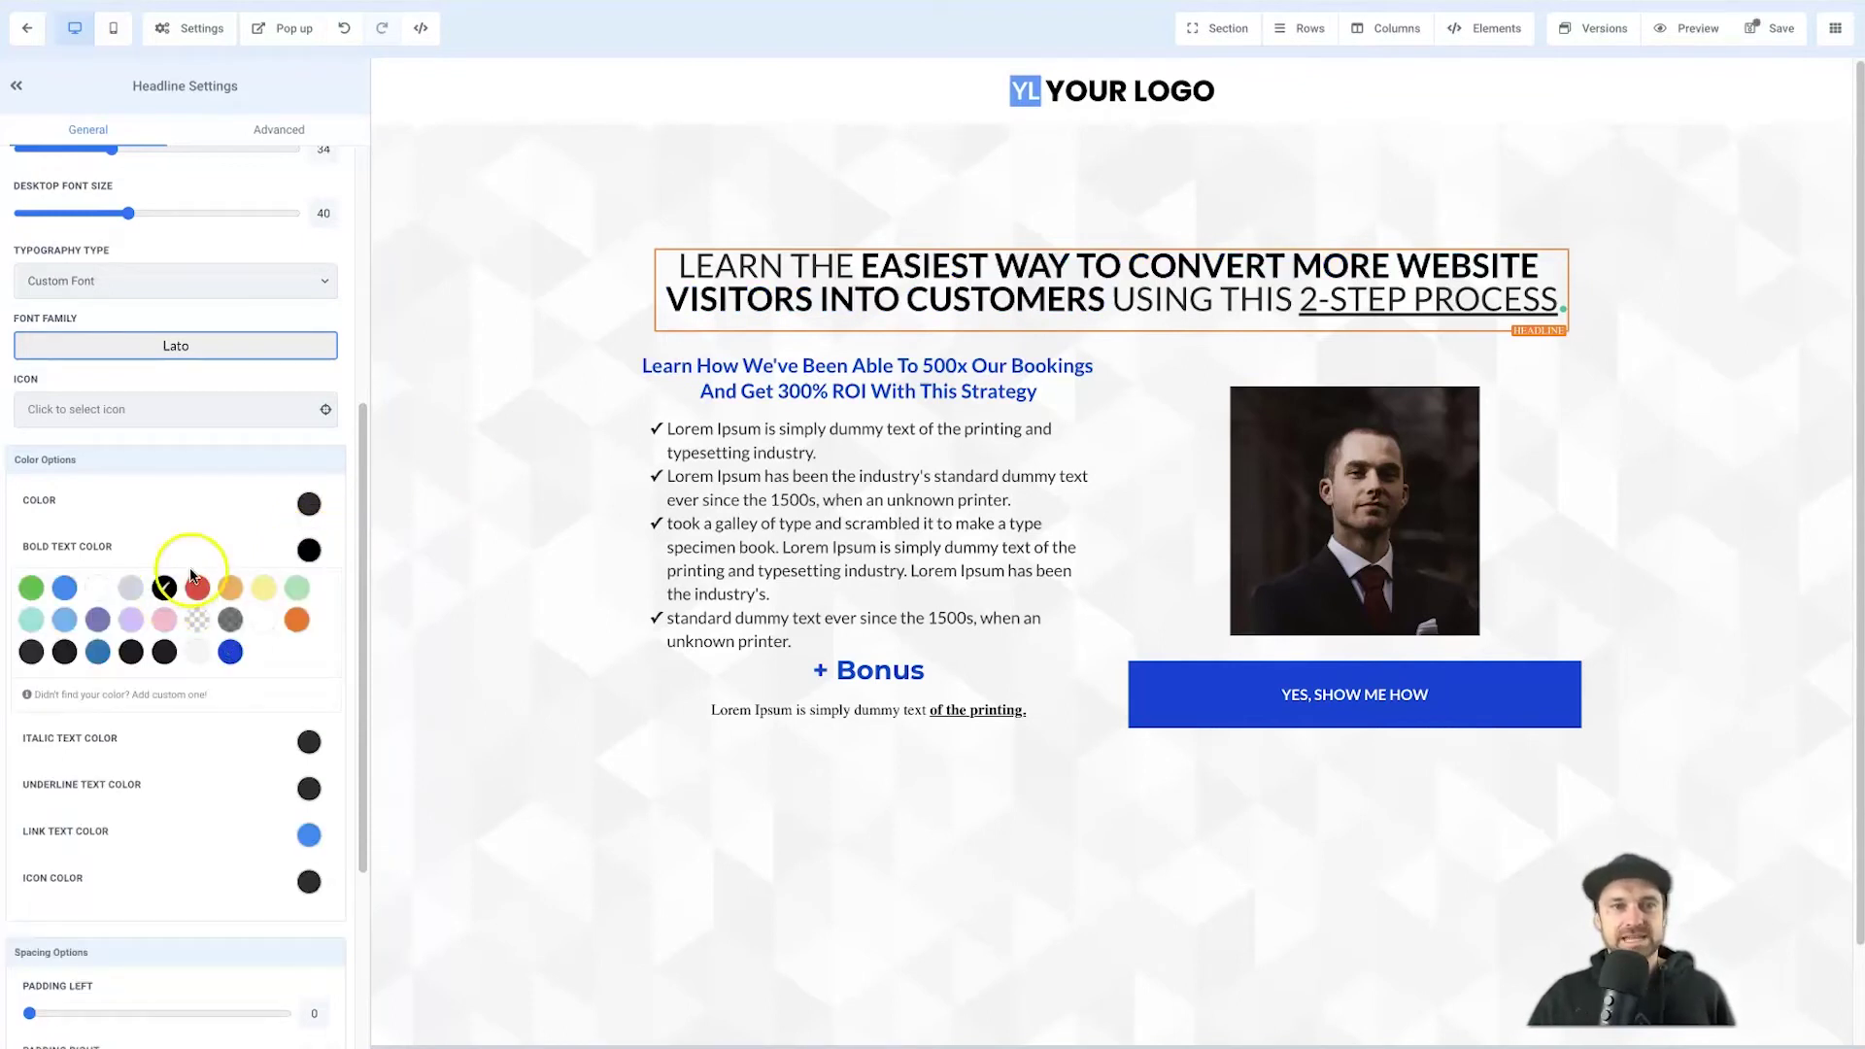
- Make the entire headline bold, then switch its bold text colour to blue
triple_click(734, 282)
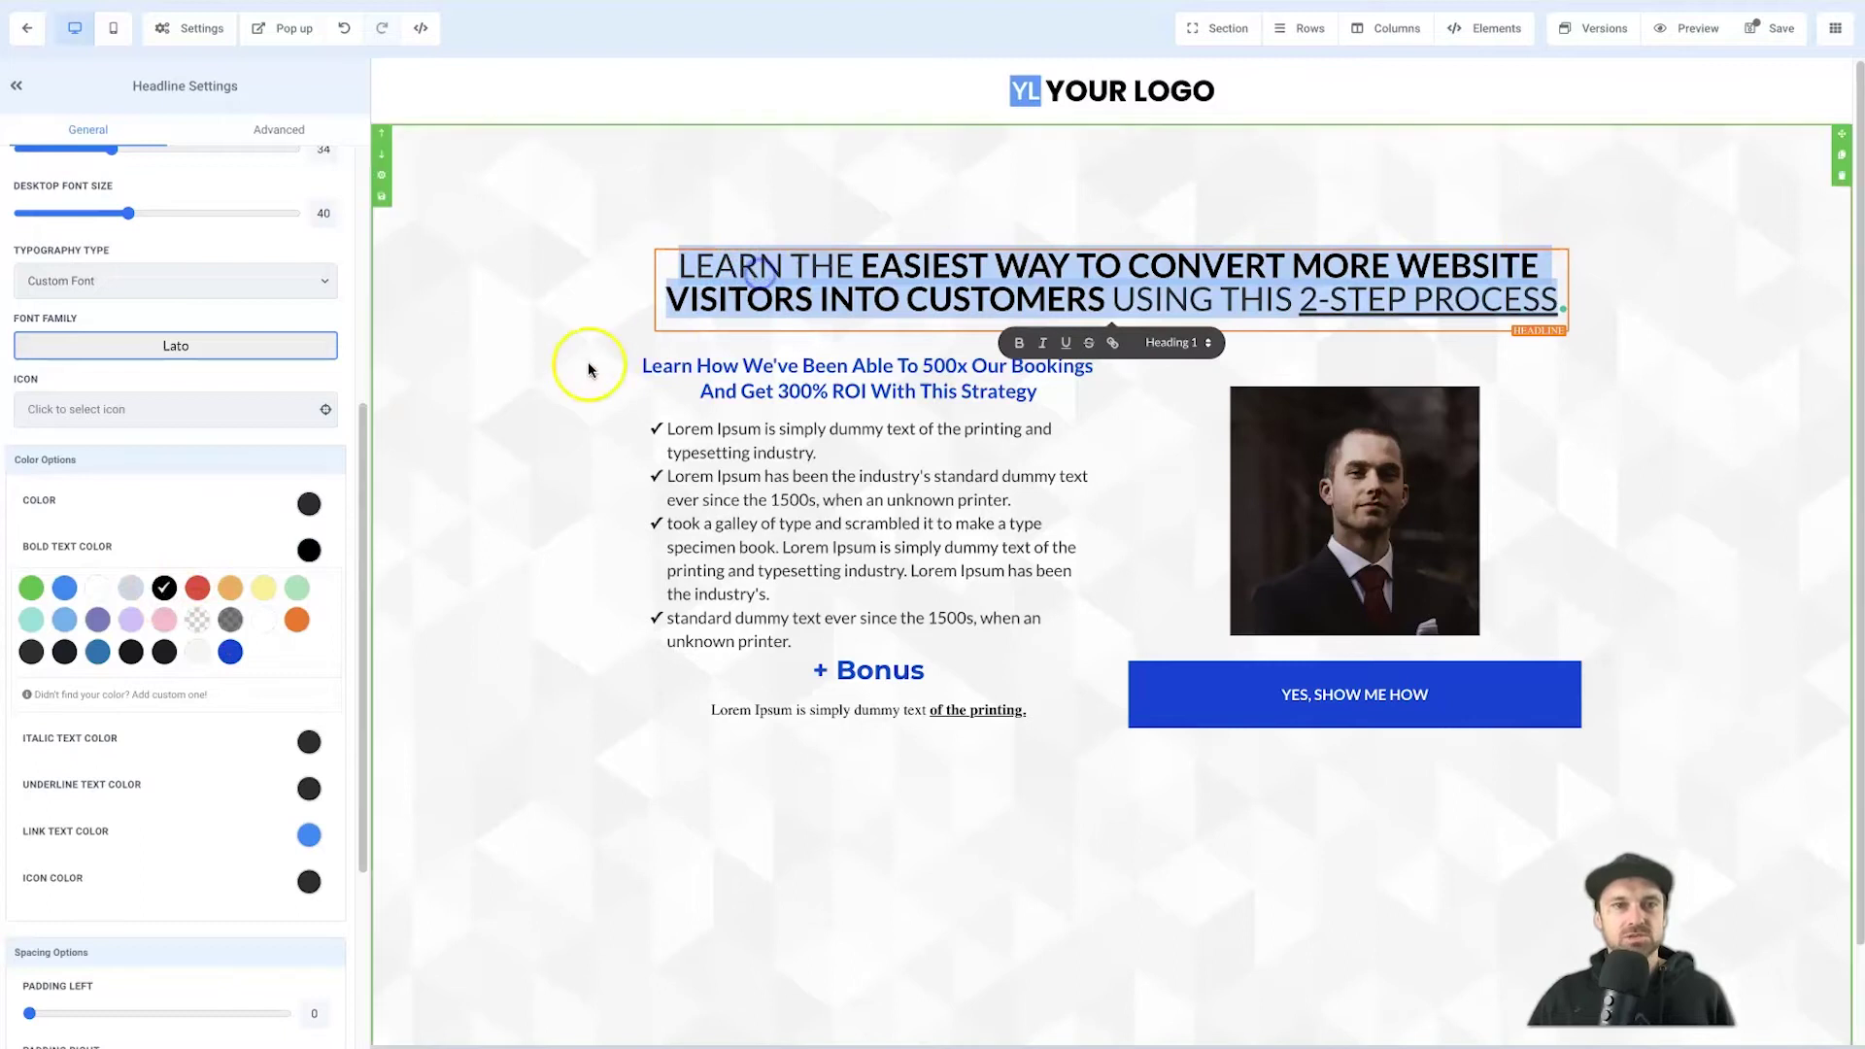
left_click(1019, 343)
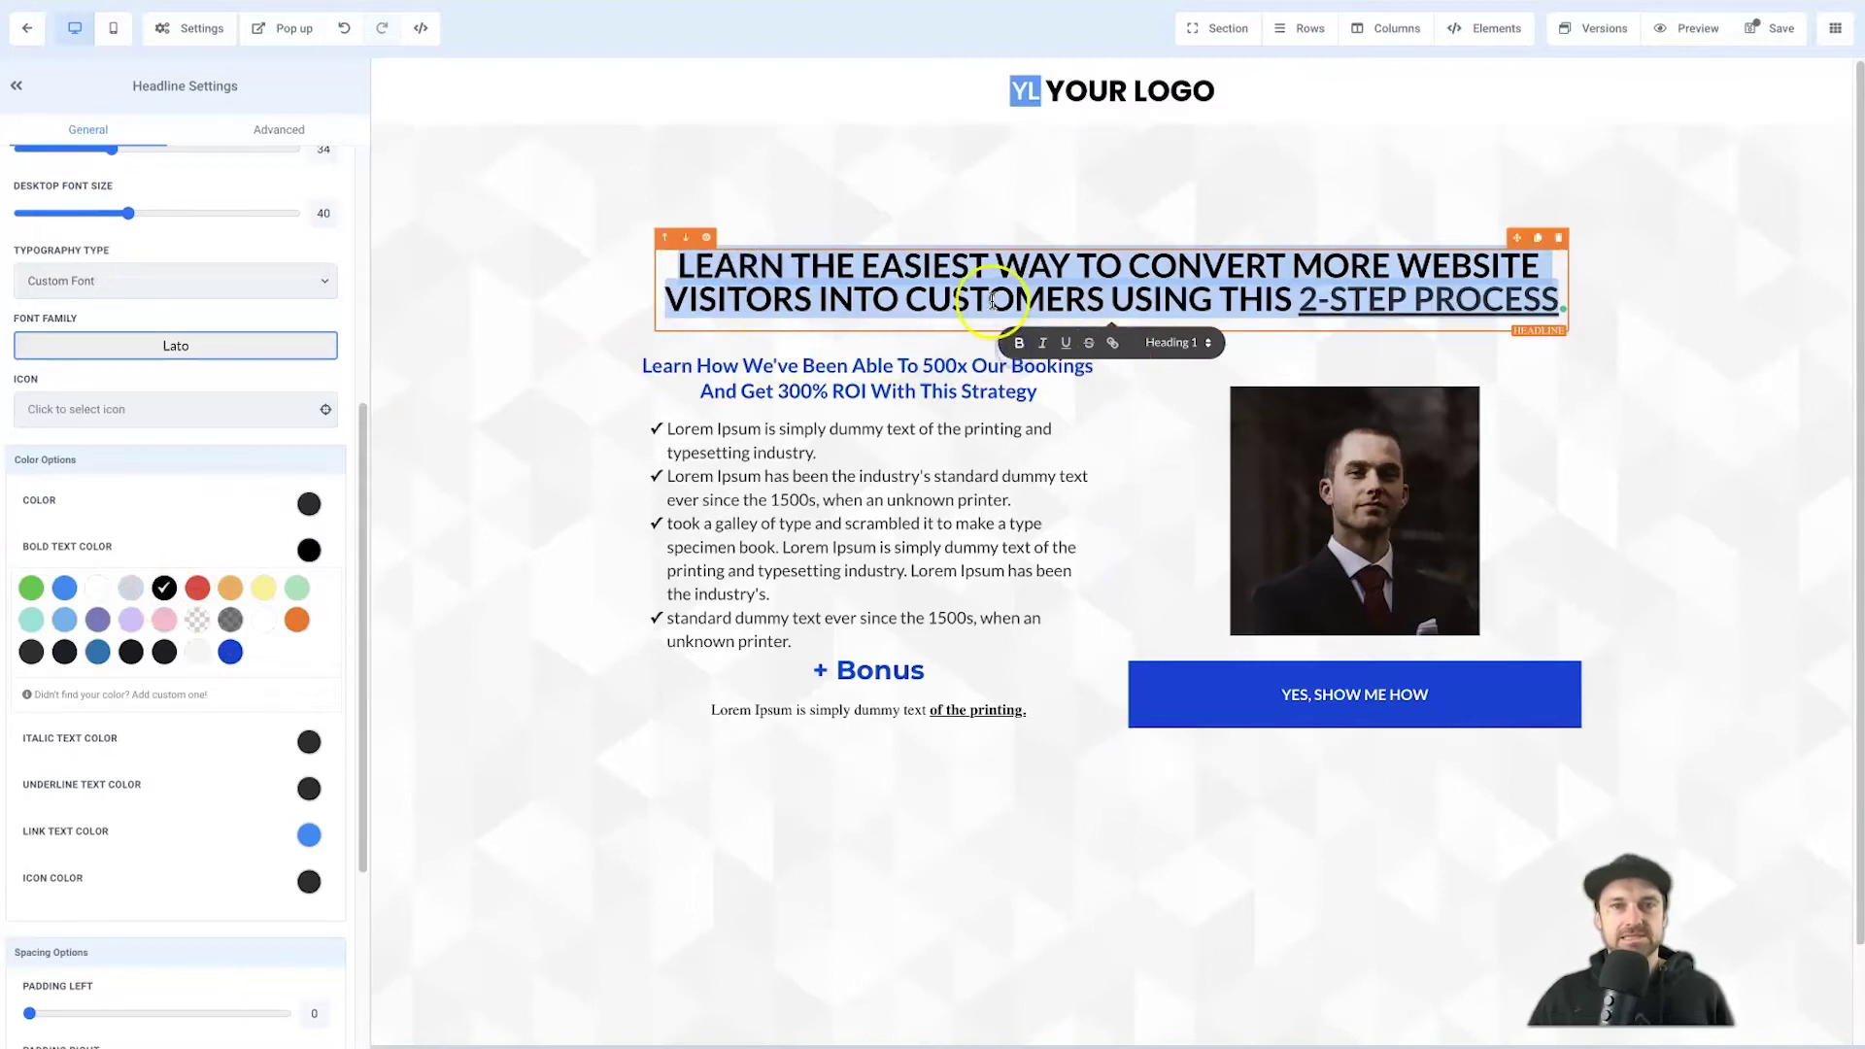
left_click(993, 301)
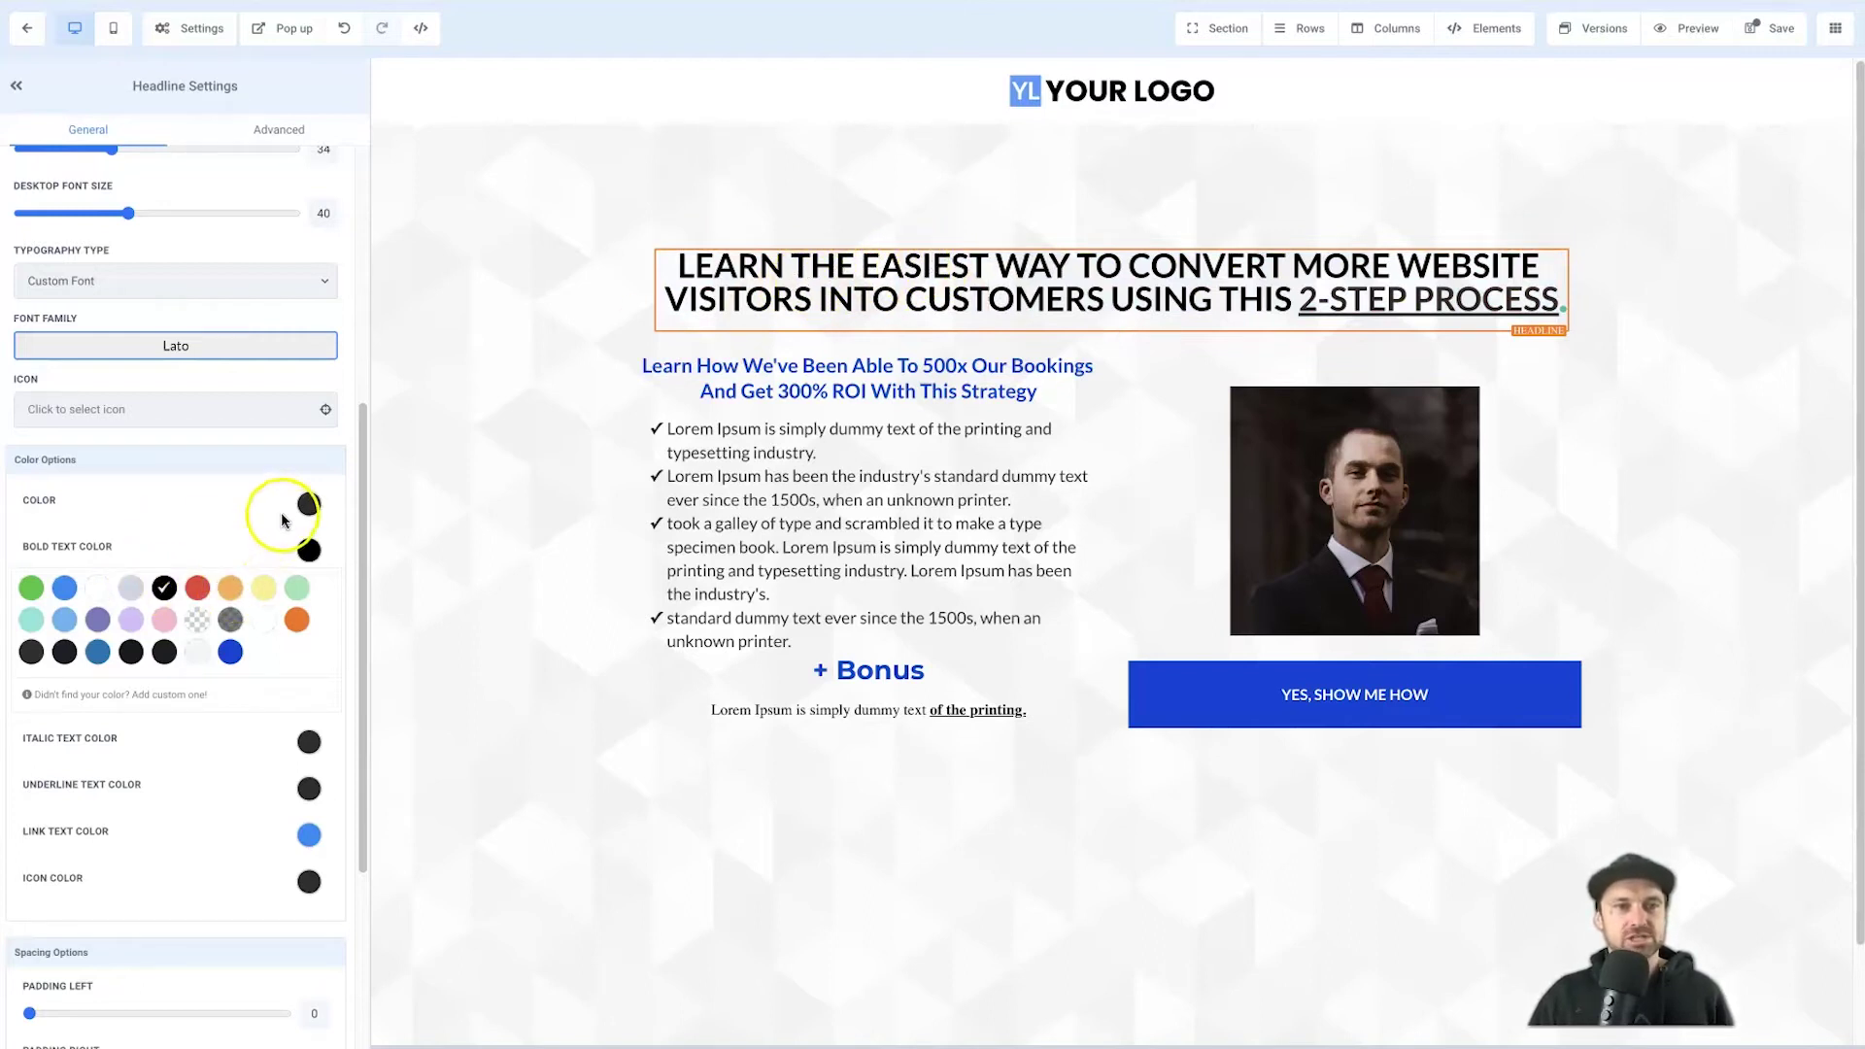
left_click(307, 550)
left_click(307, 550)
left_click(64, 587)
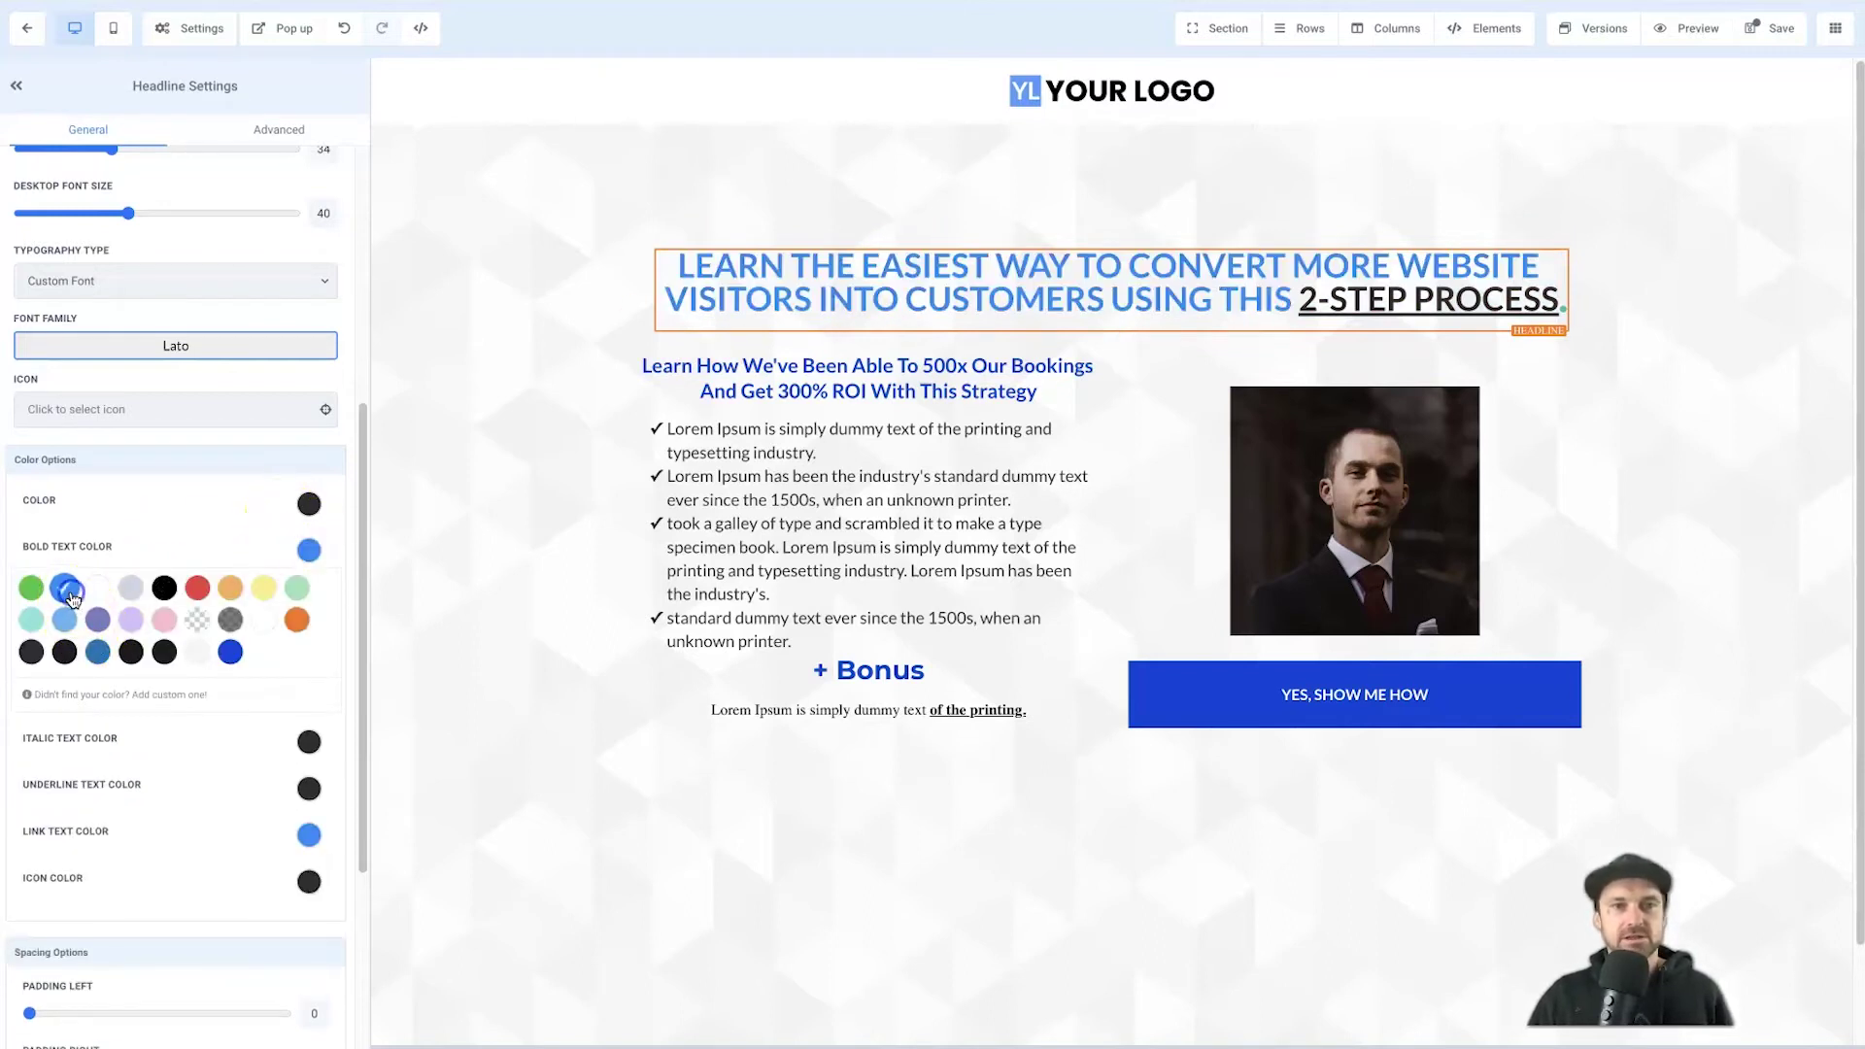
- Reselect the whole headline and set its bold text colour back to black
left_click(1026, 342)
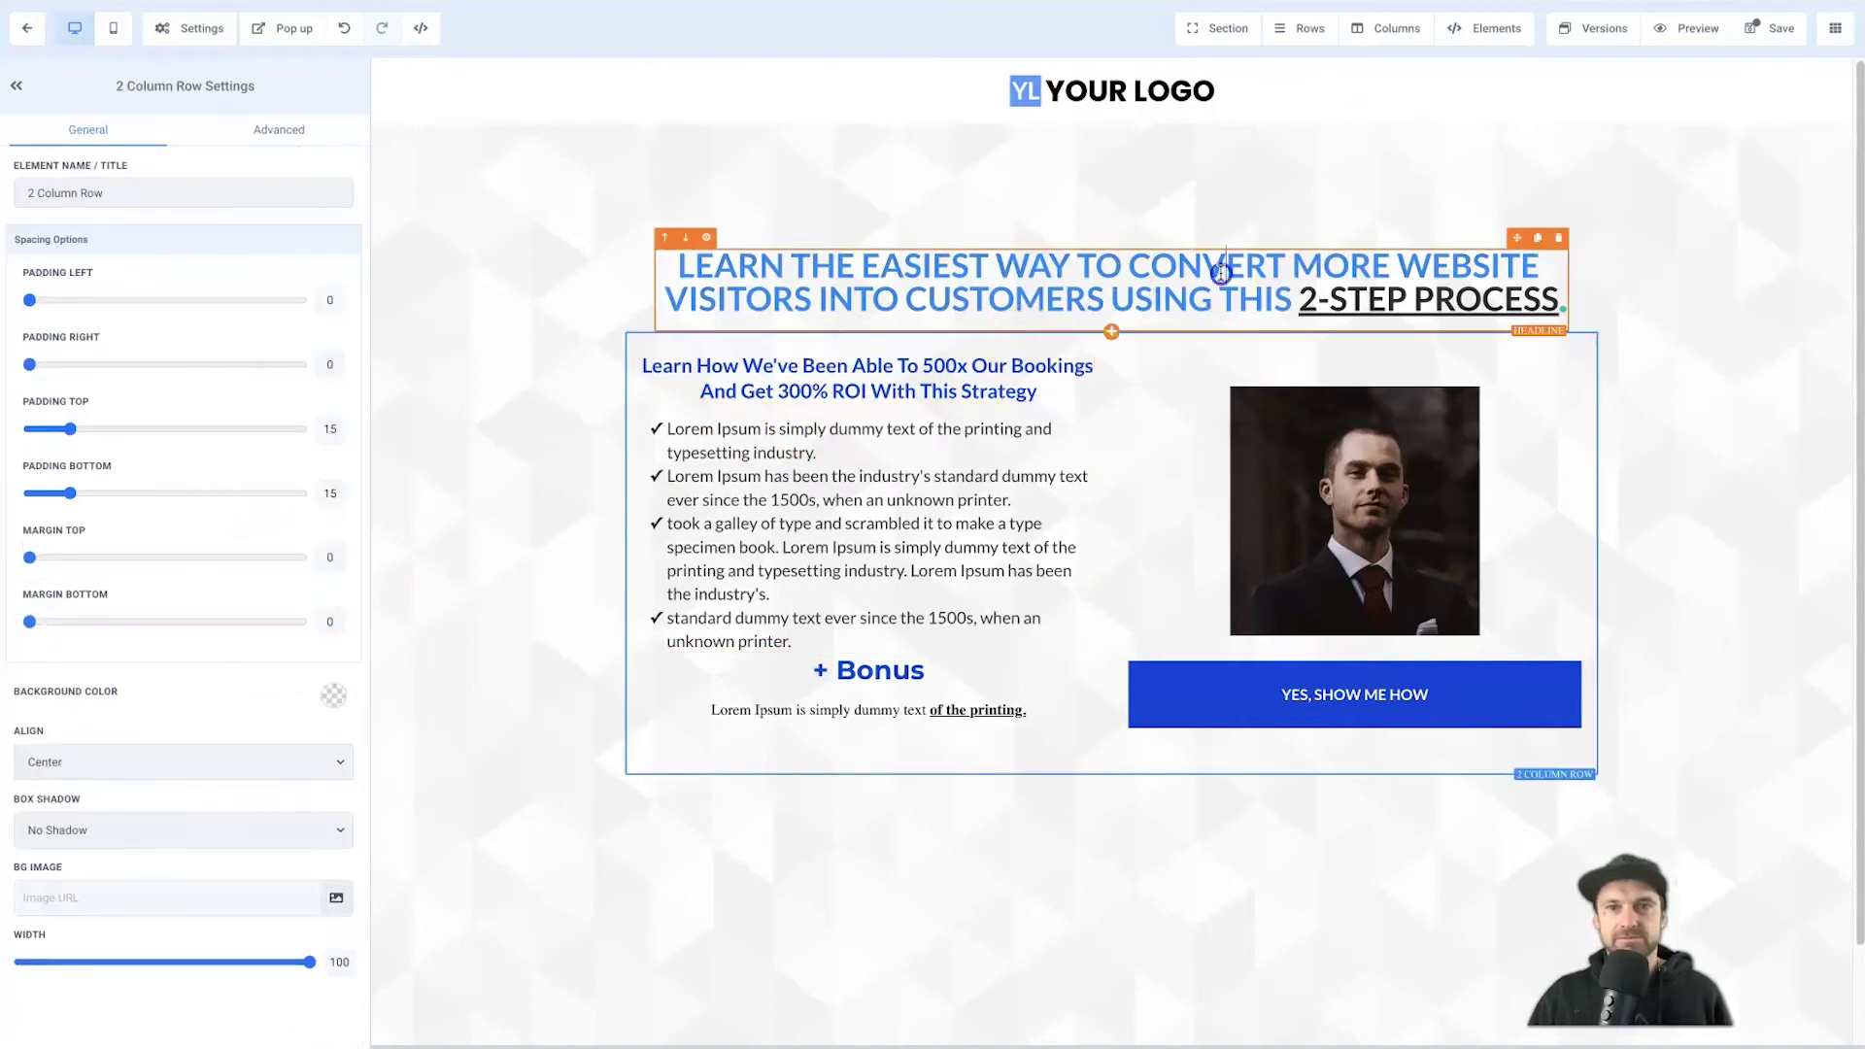
left_click(1214, 282)
left_click_drag(1300, 301, 1546, 306)
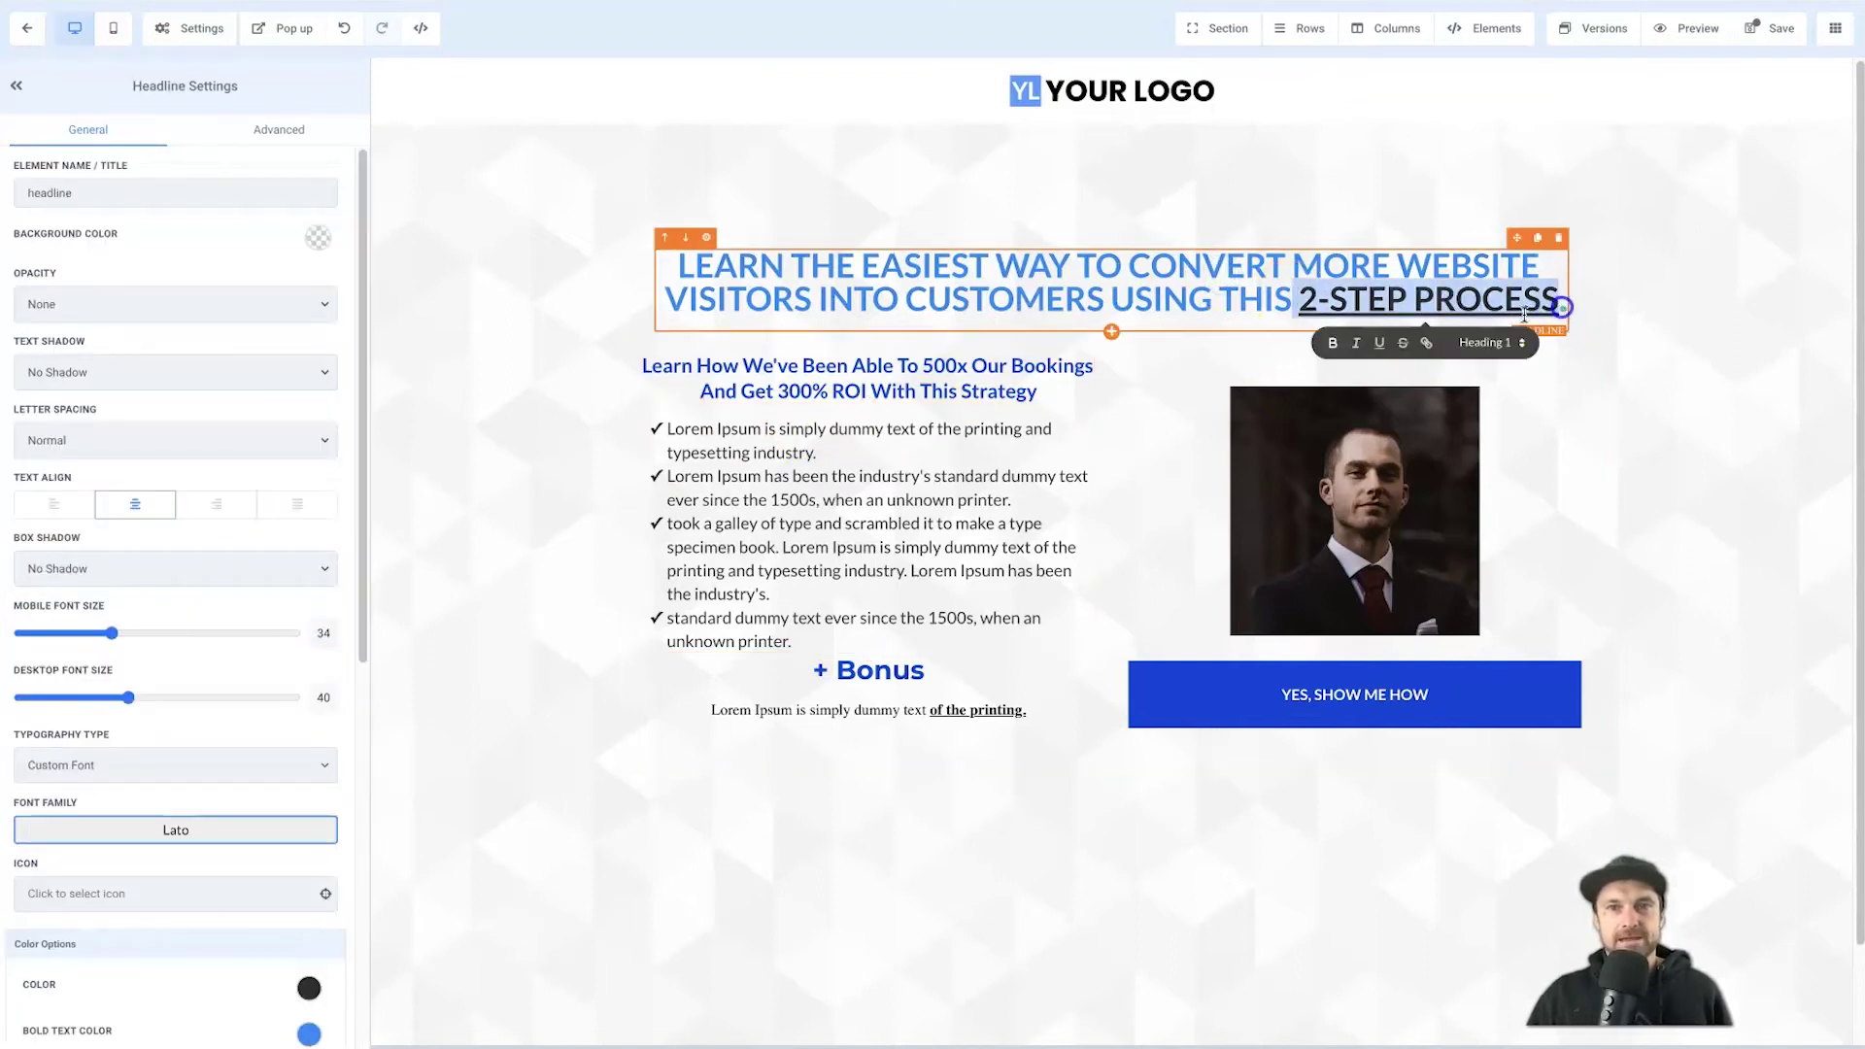
triple_click(1131, 309)
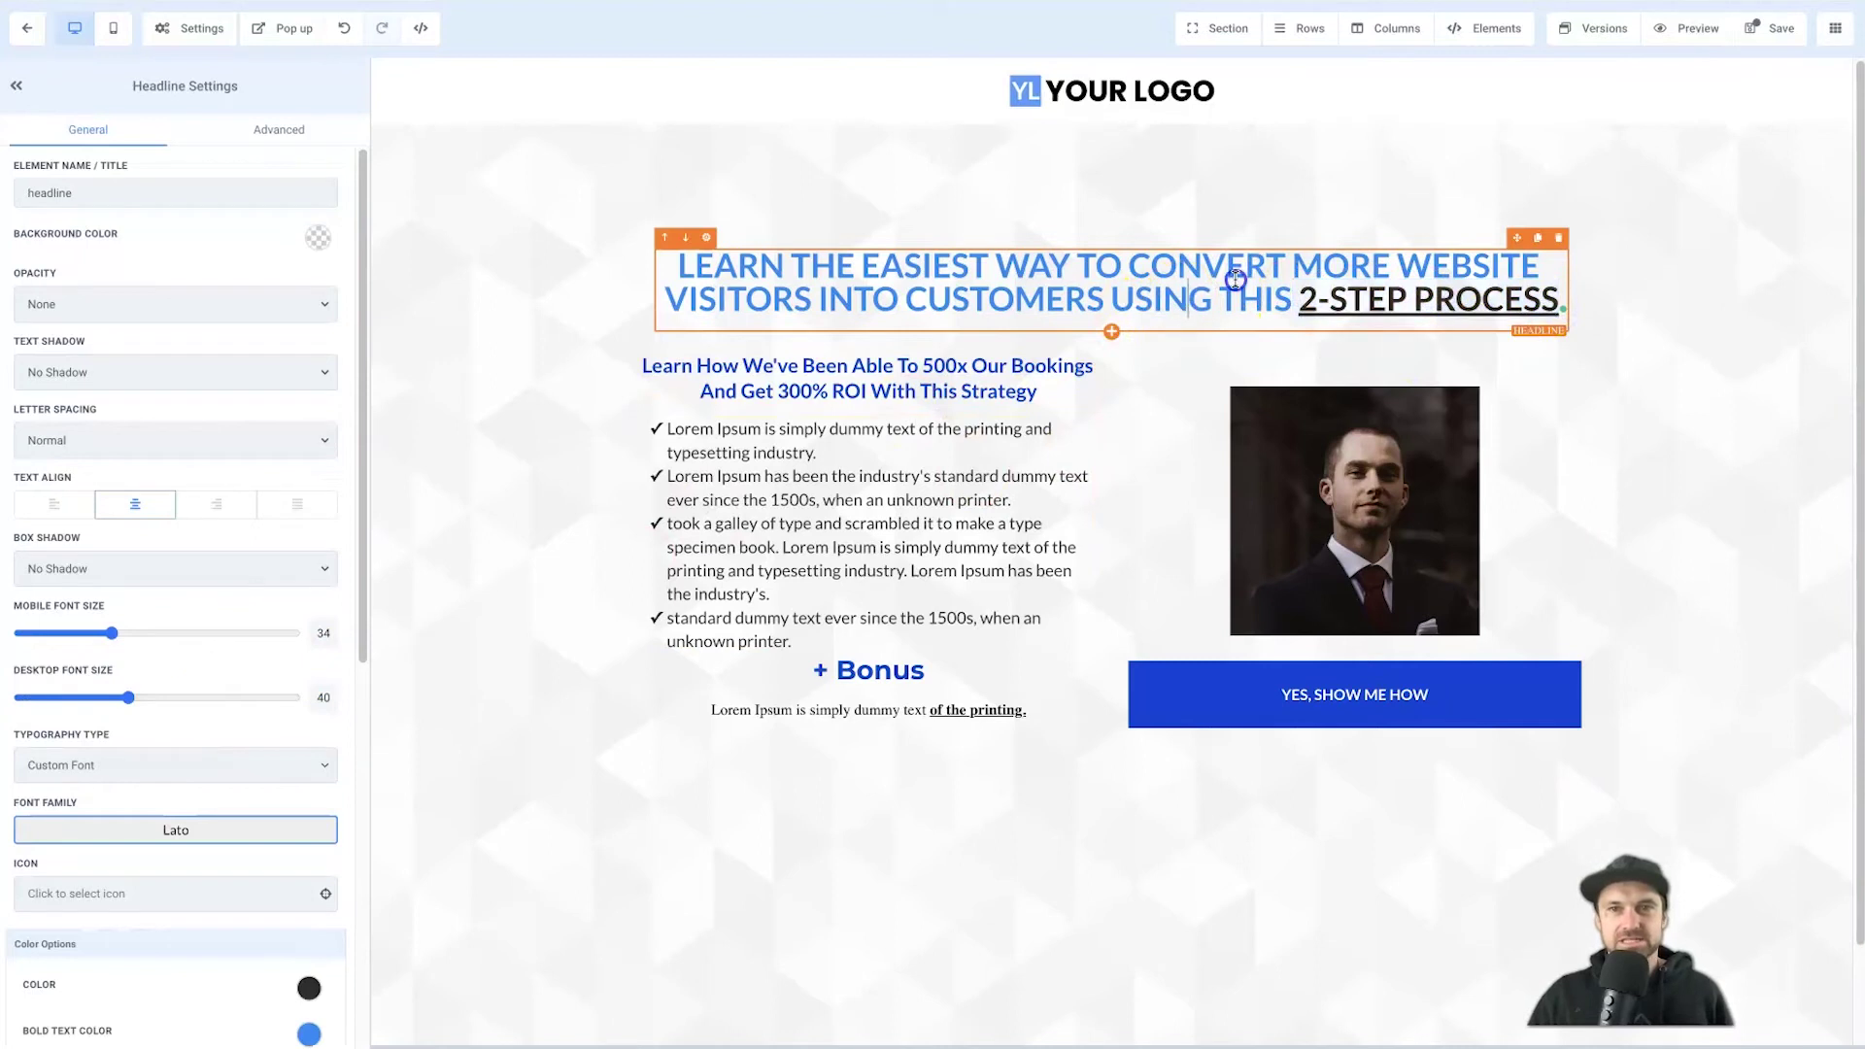
scroll(223, 738, "down", 3)
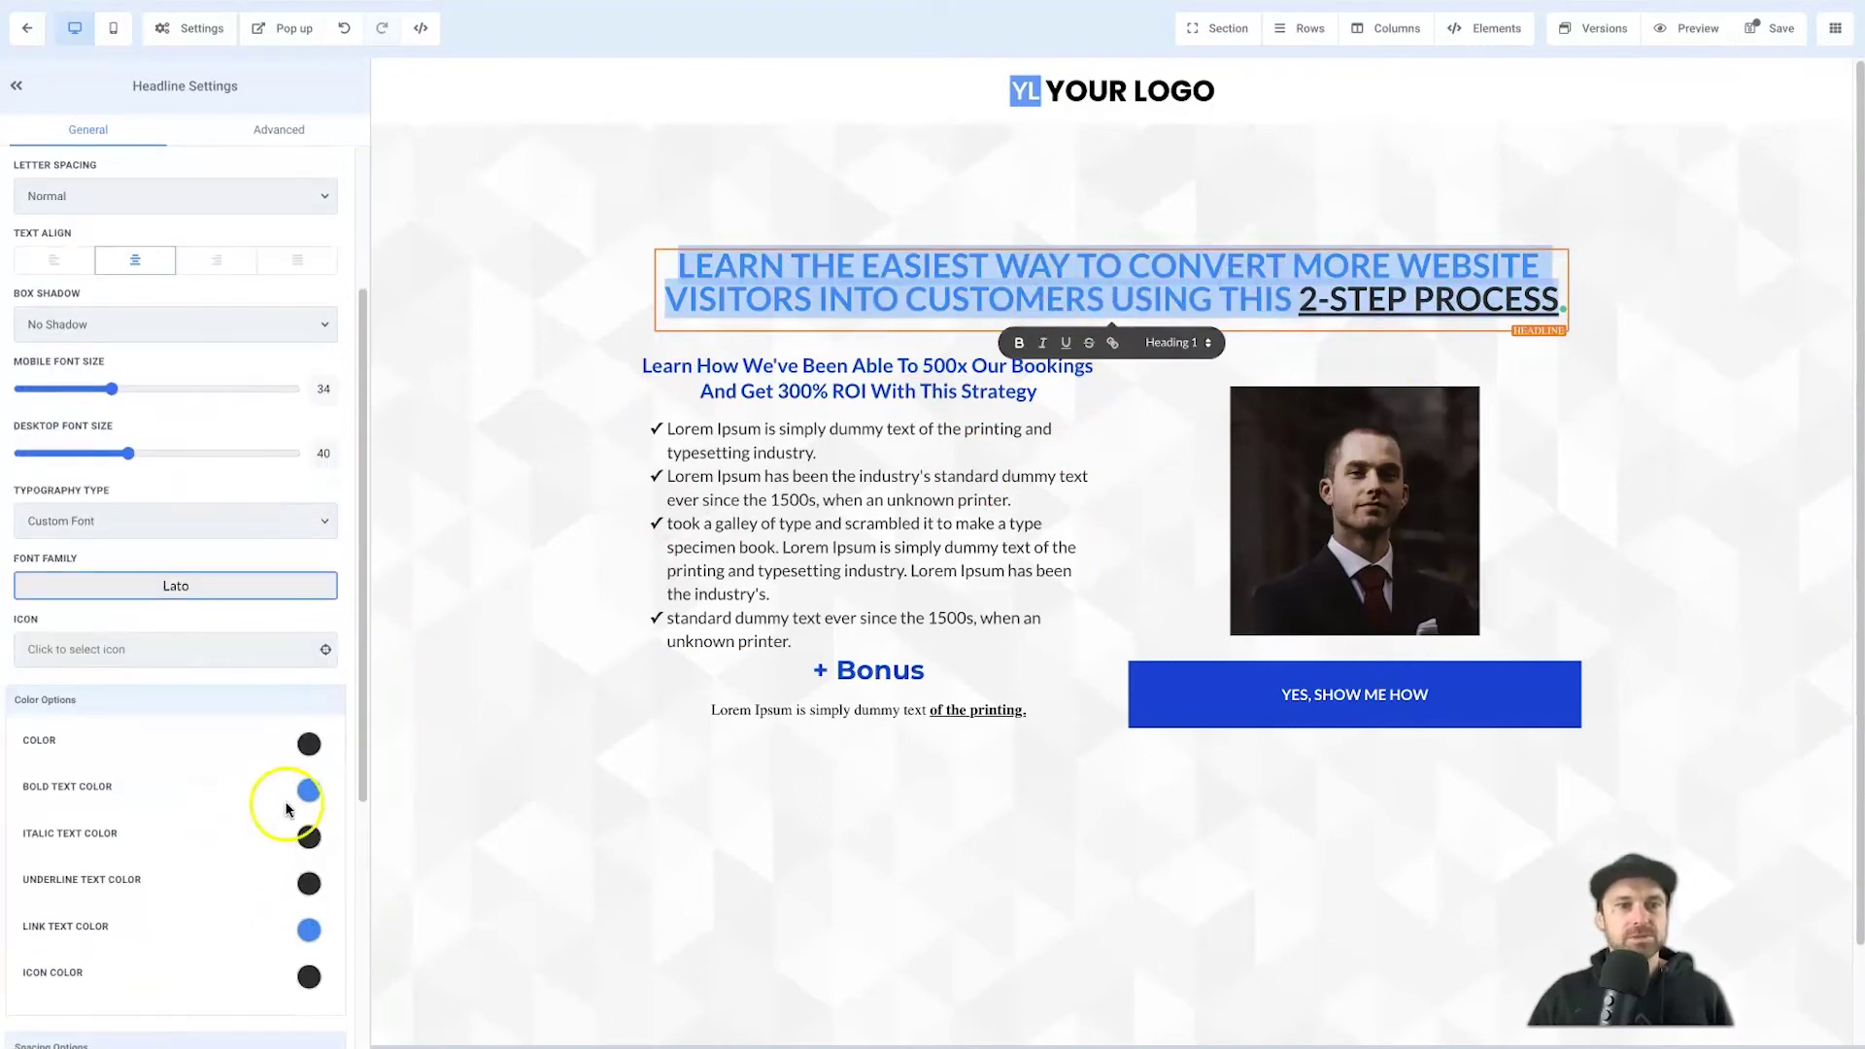
left_click(307, 789)
left_click(164, 827)
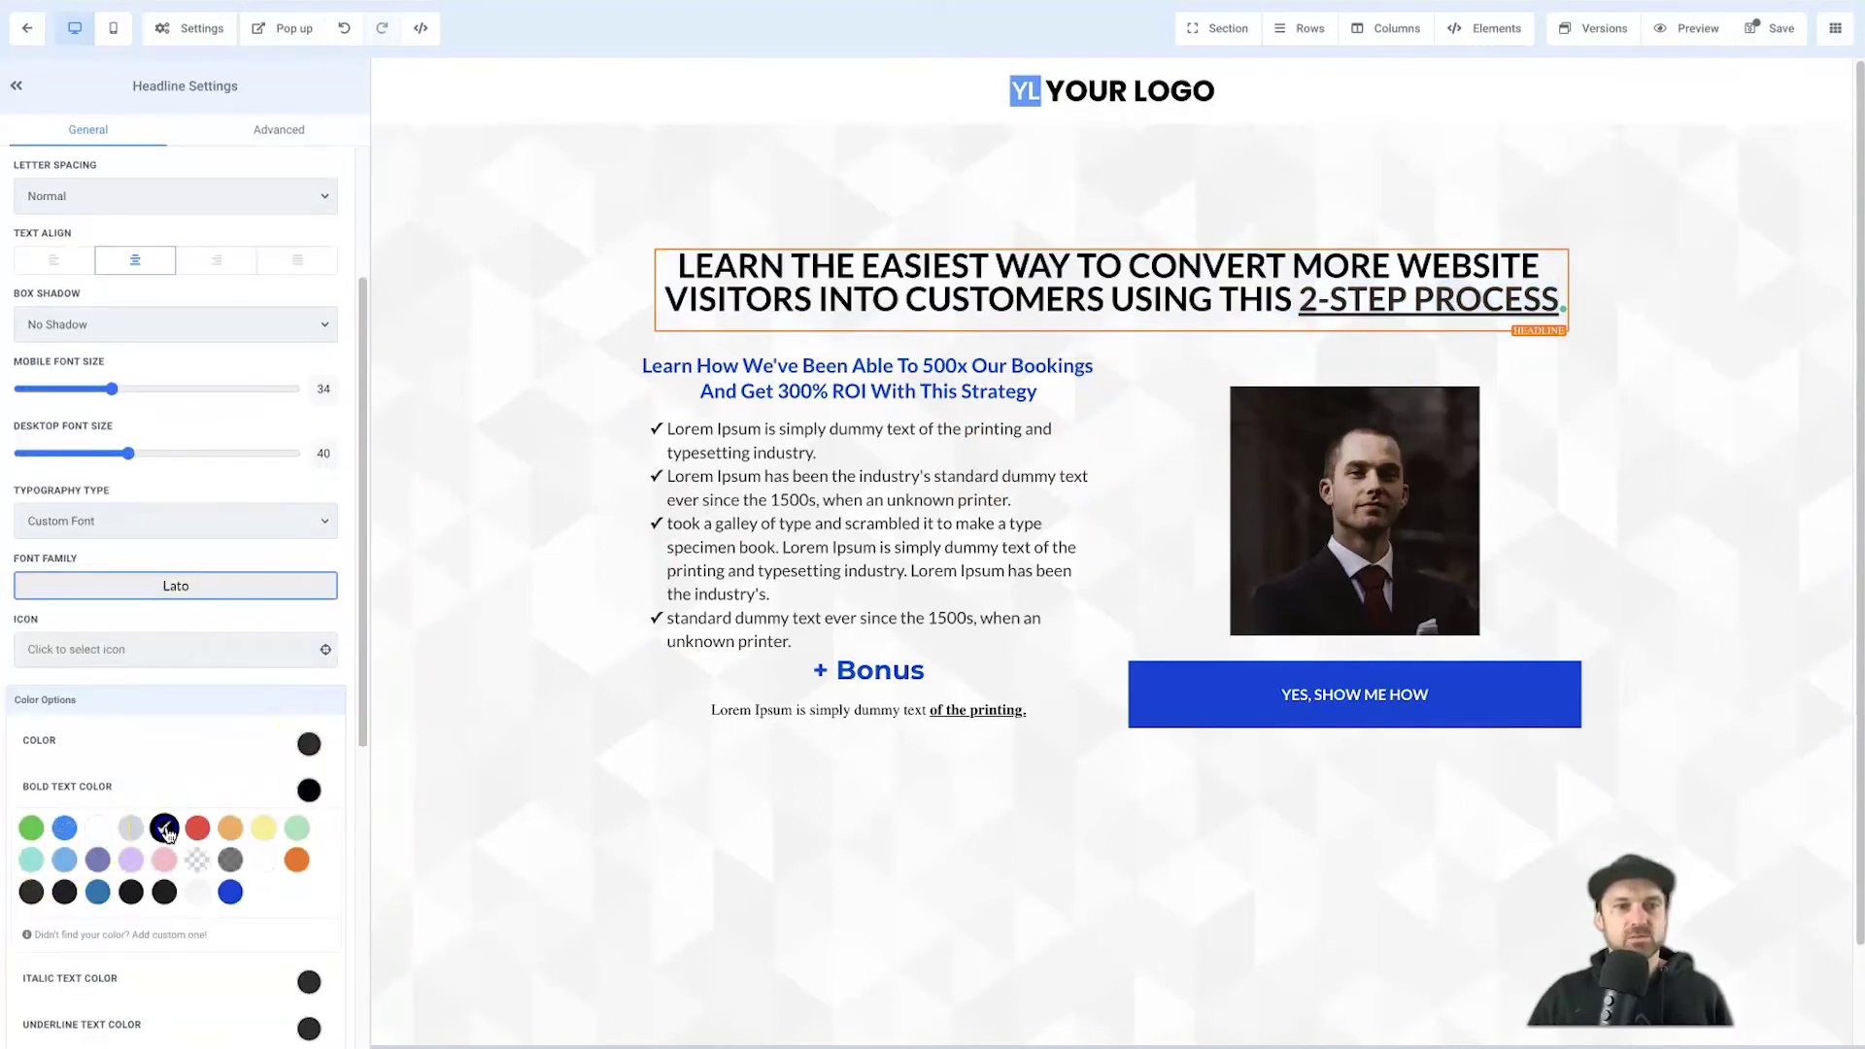
left_click(563, 386)
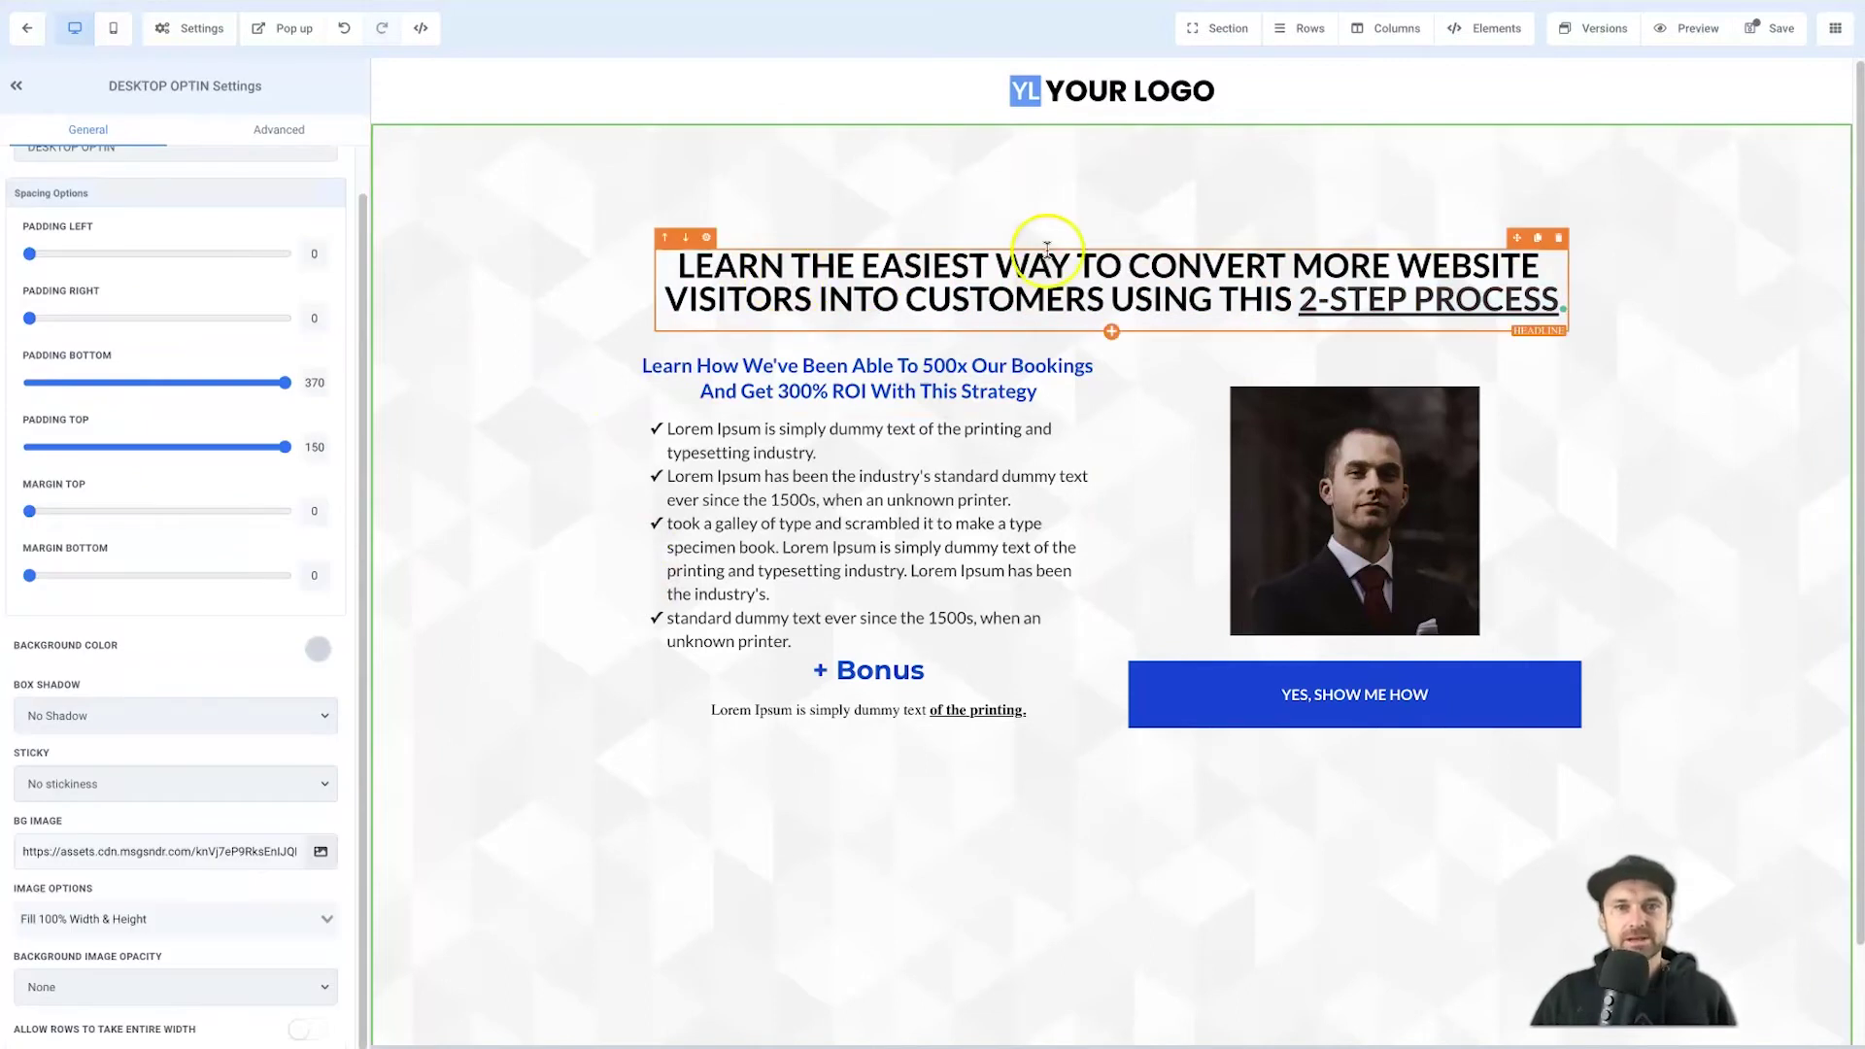
- Italicise the phrase 'easiest way to convert' in the headline
left_click_drag(859, 265, 1276, 261)
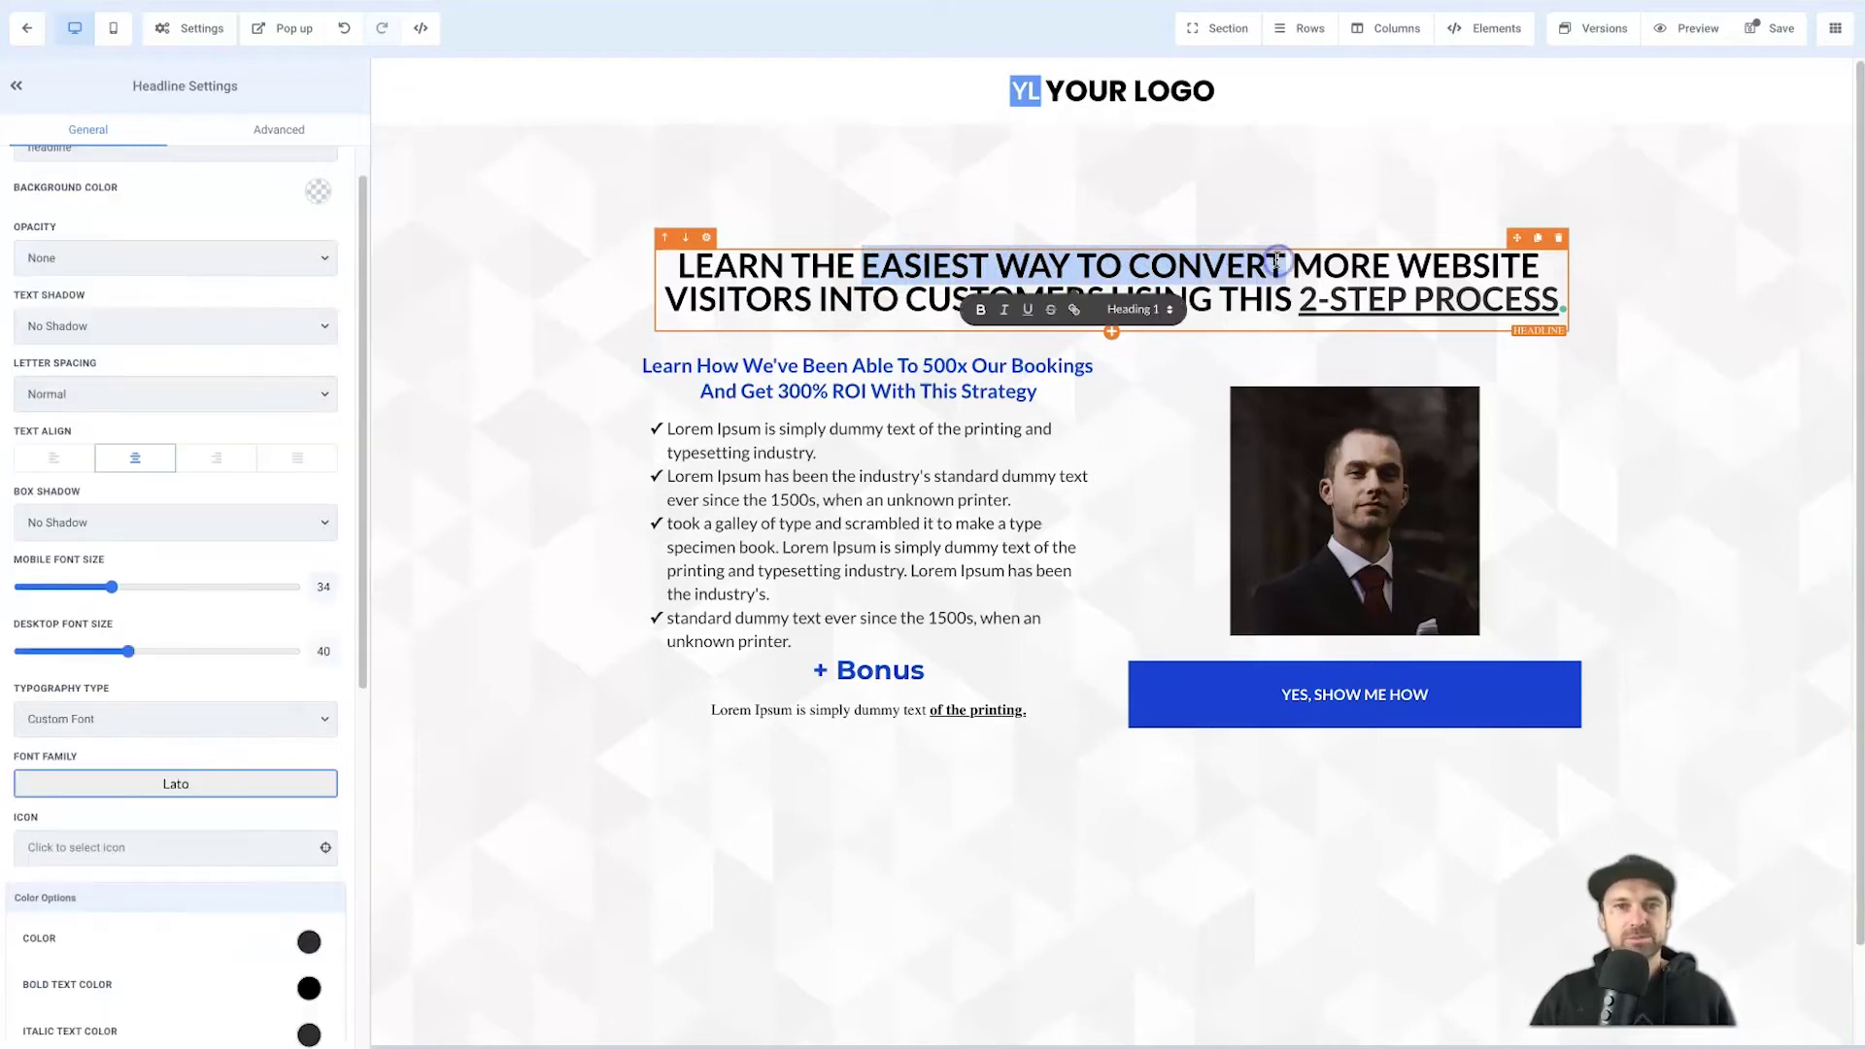
left_click(1007, 312)
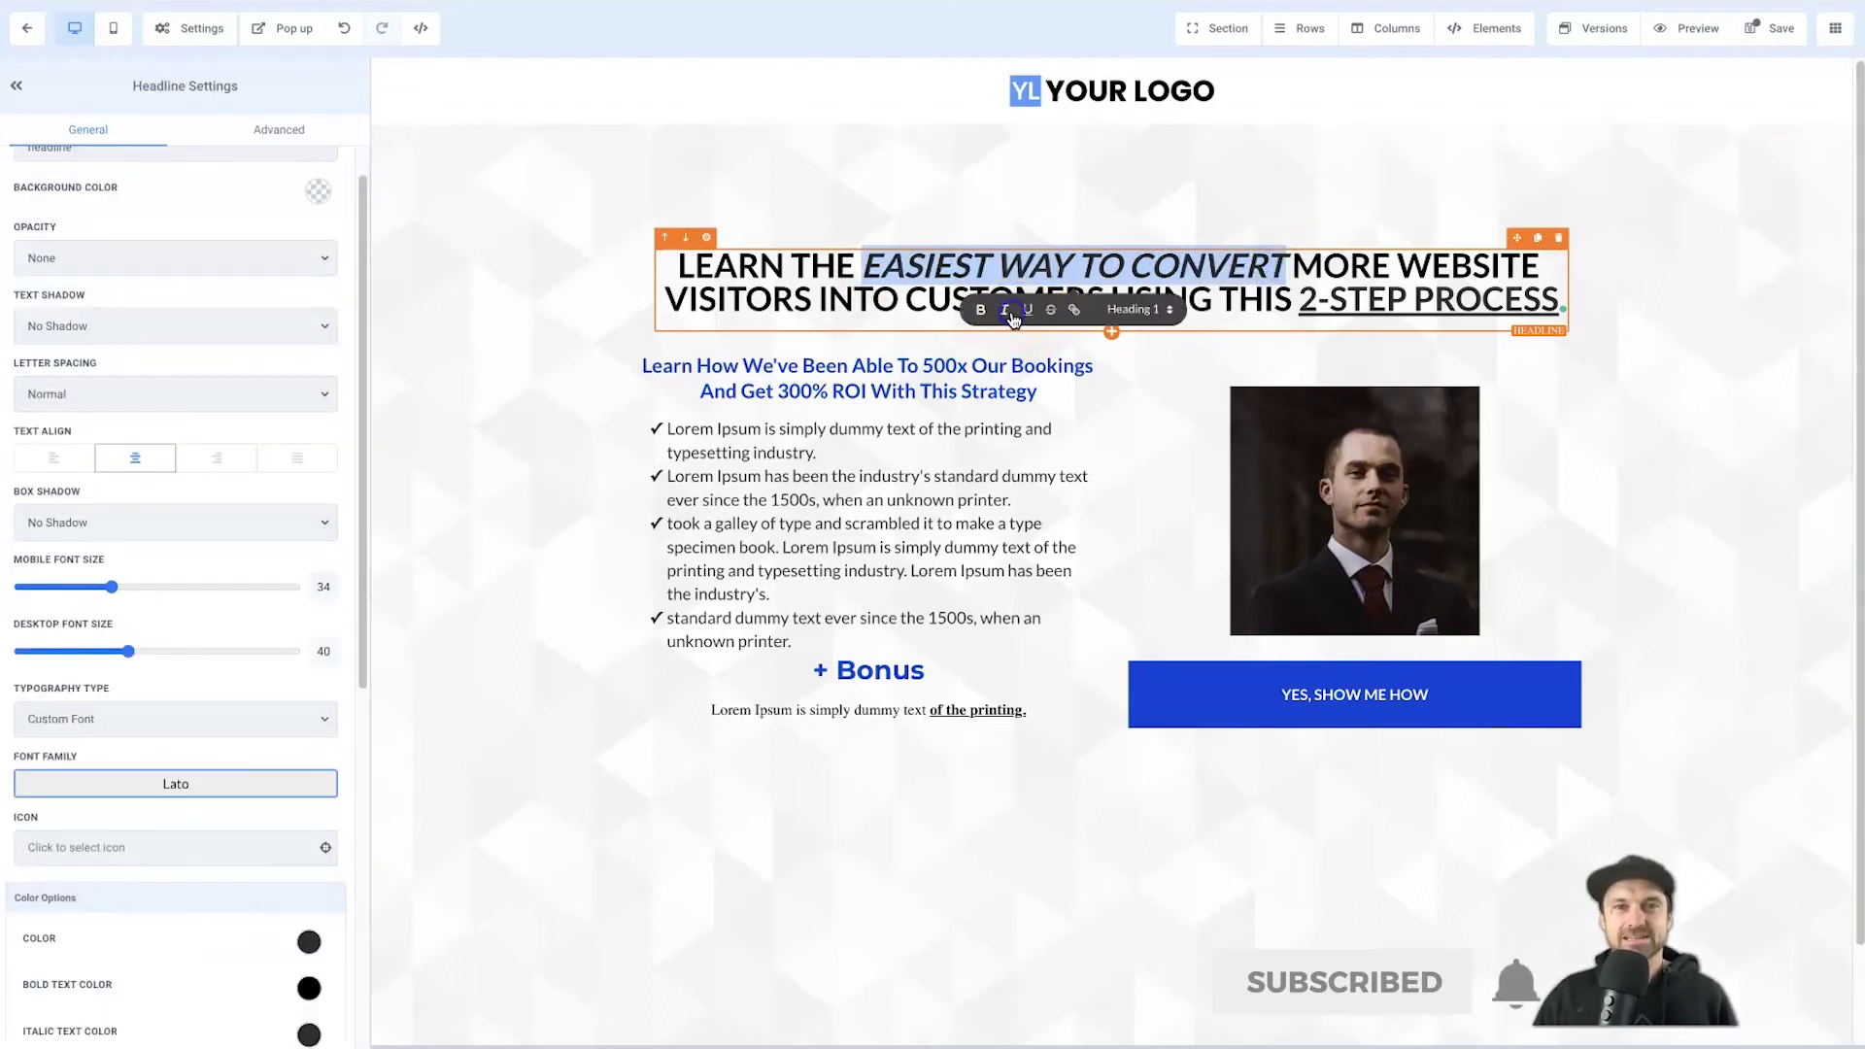
left_click(612, 283)
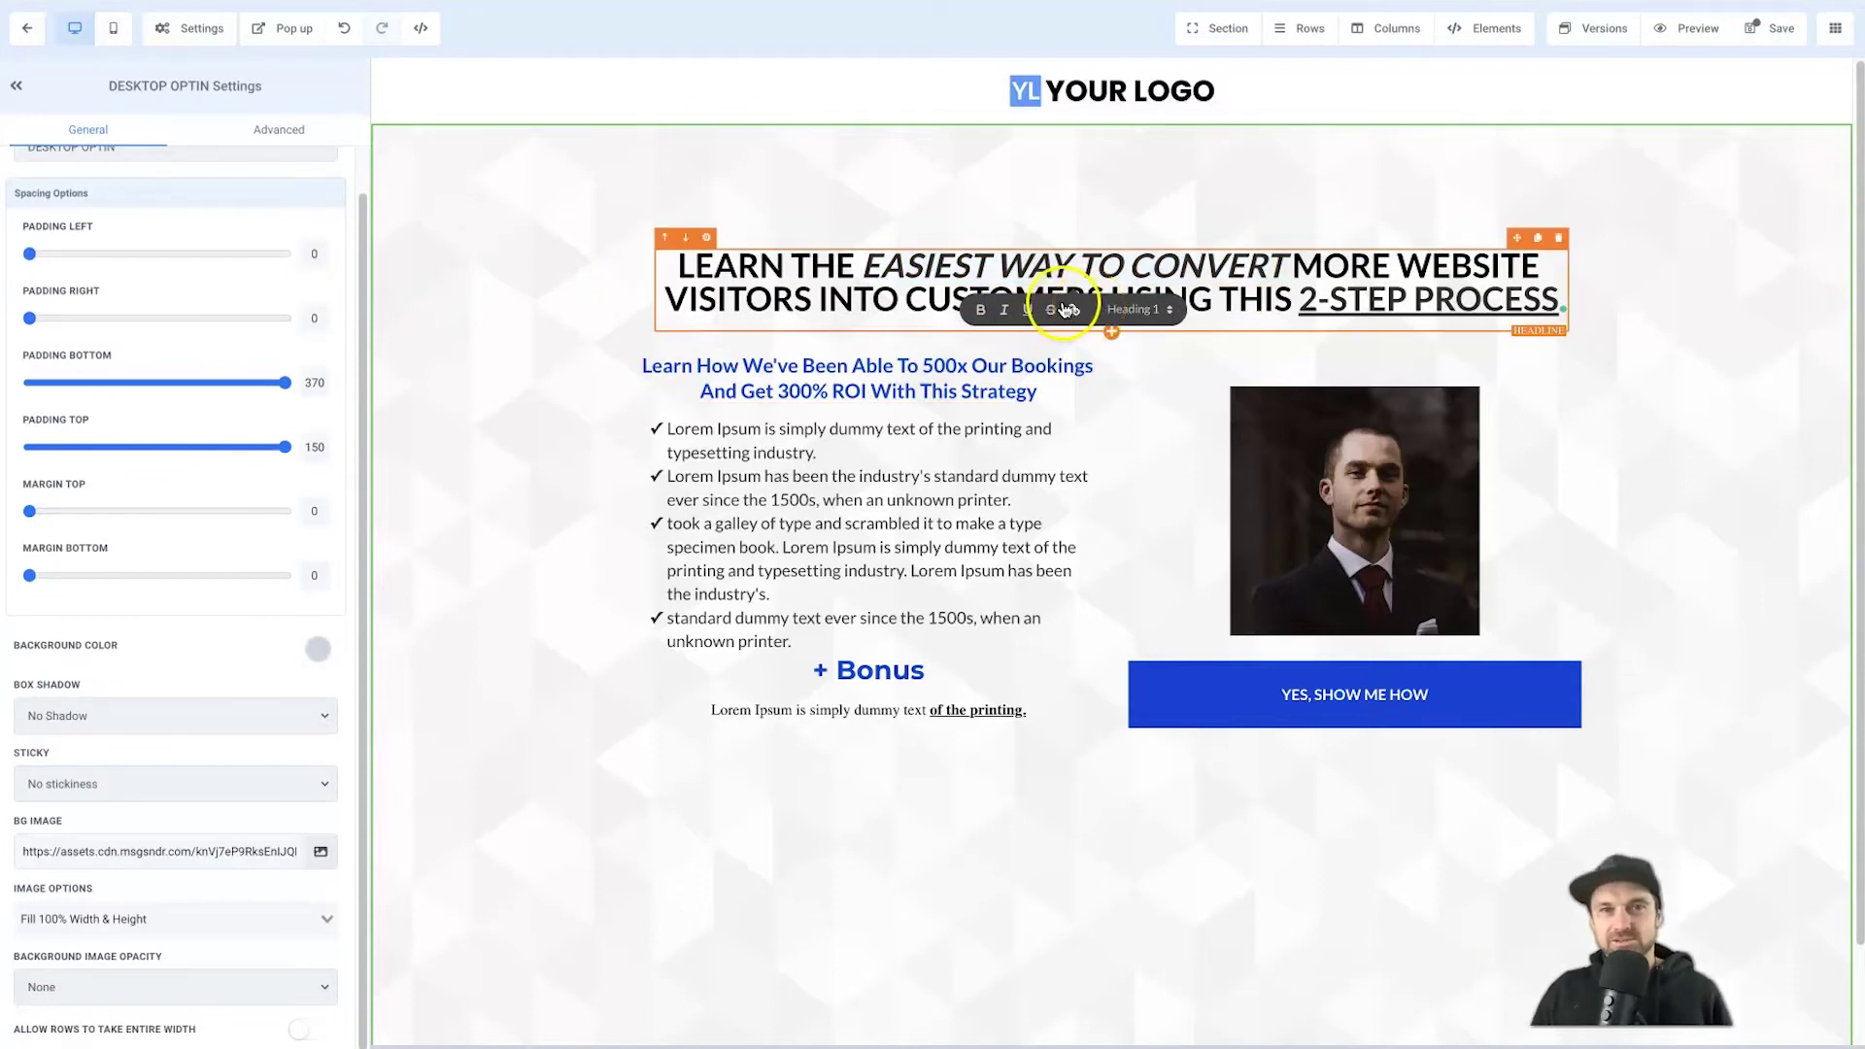
left_click(820, 309)
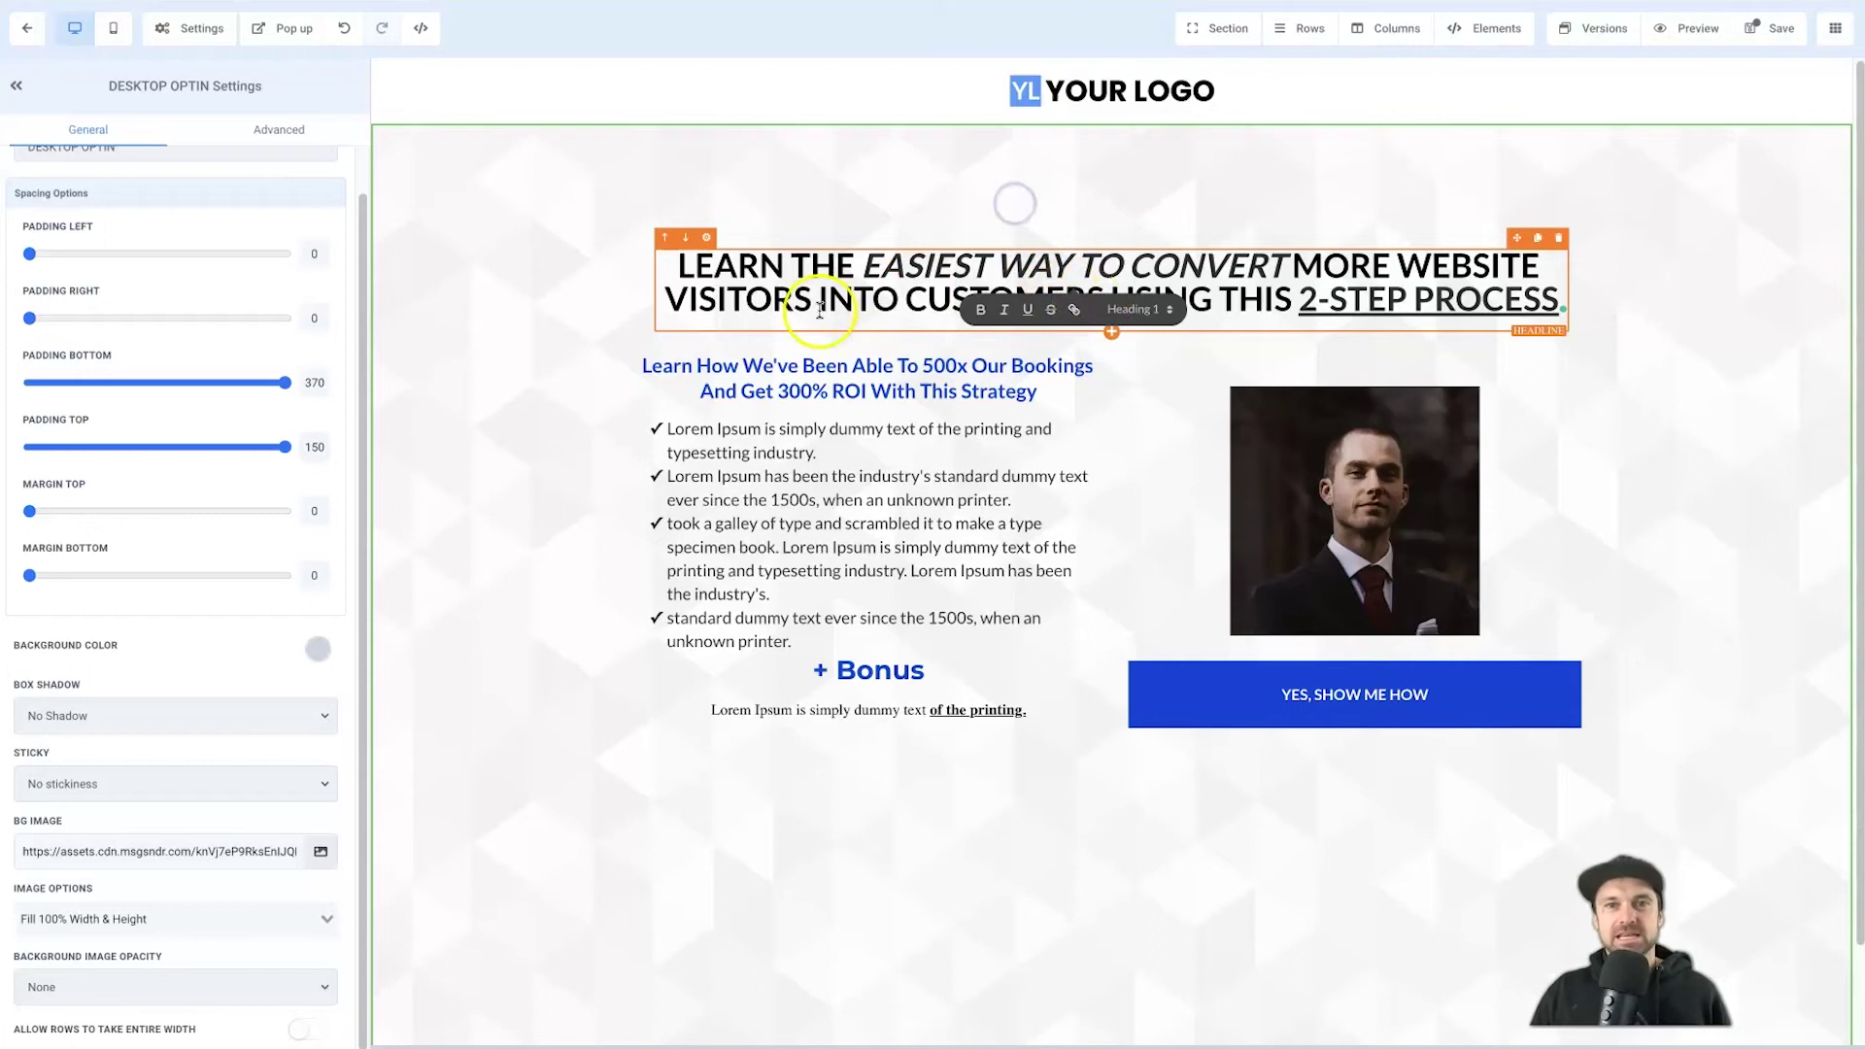
left_click(1290, 262)
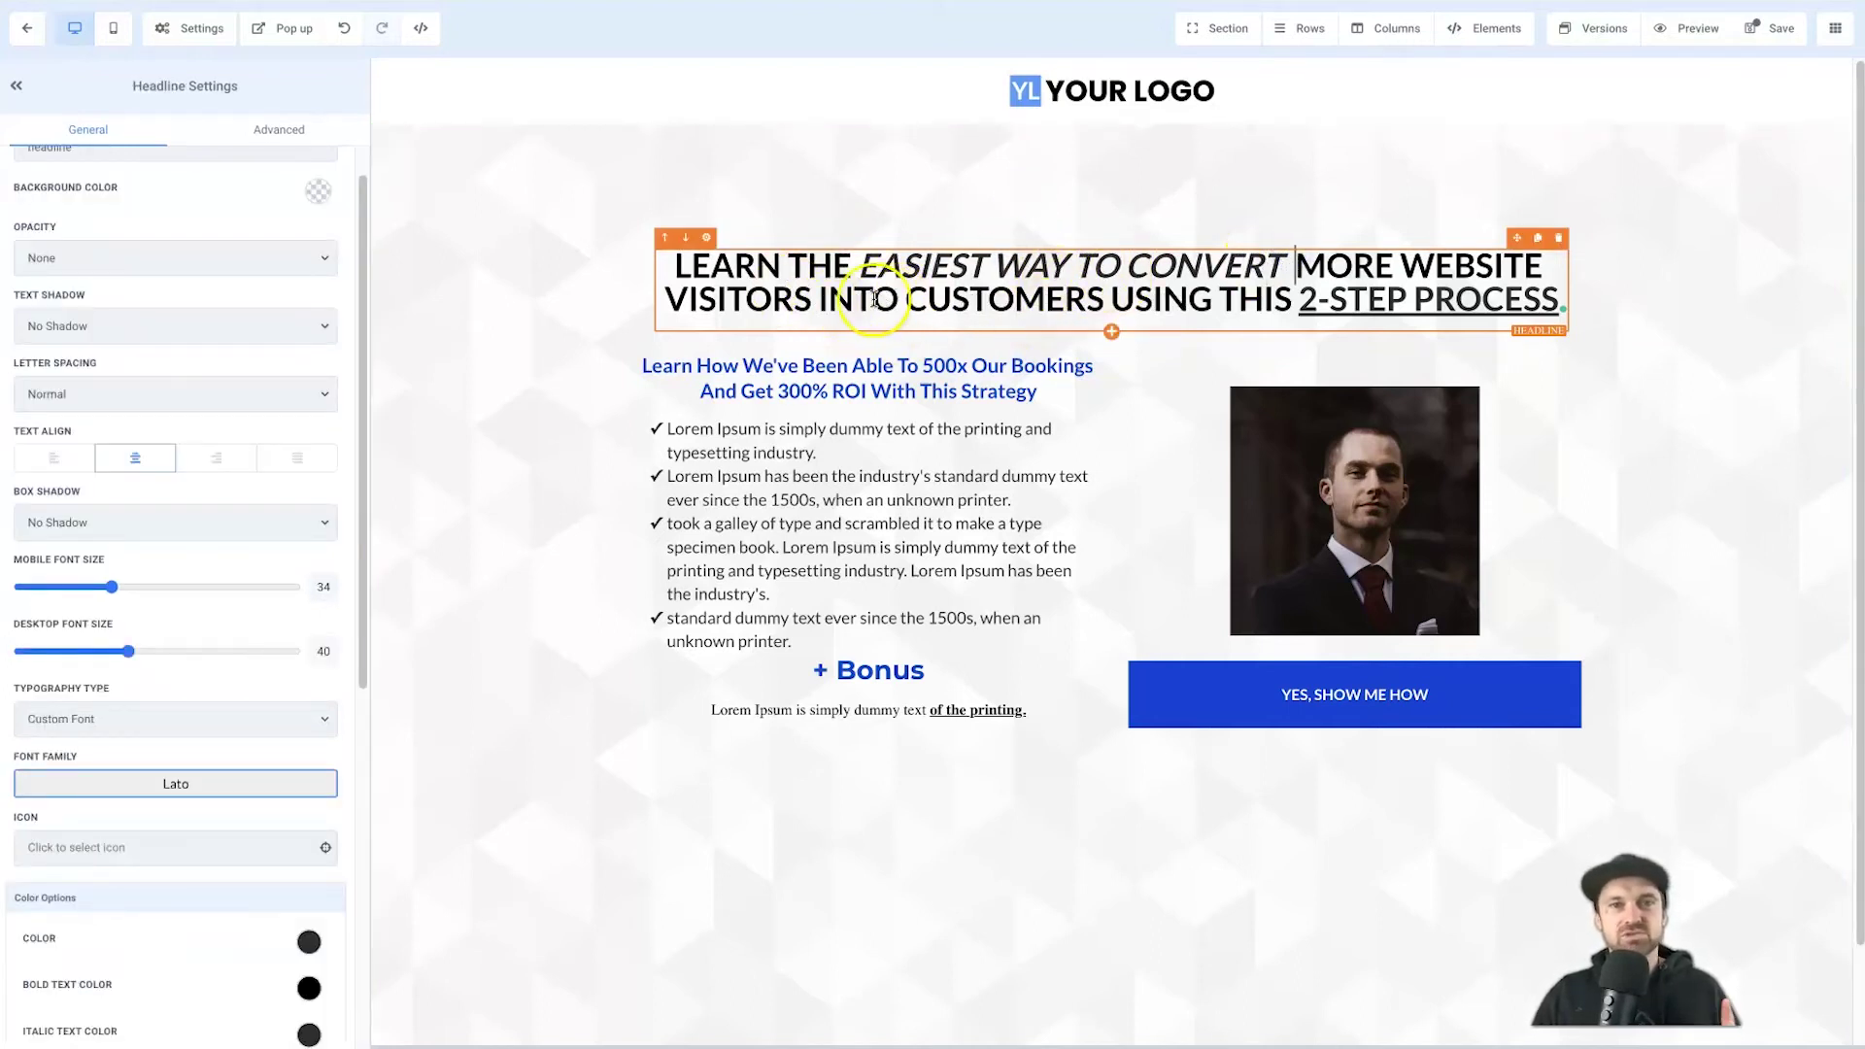
- Italicise the word 'visitors' in the headline and save the page
left_click_drag(666, 299, 808, 295)
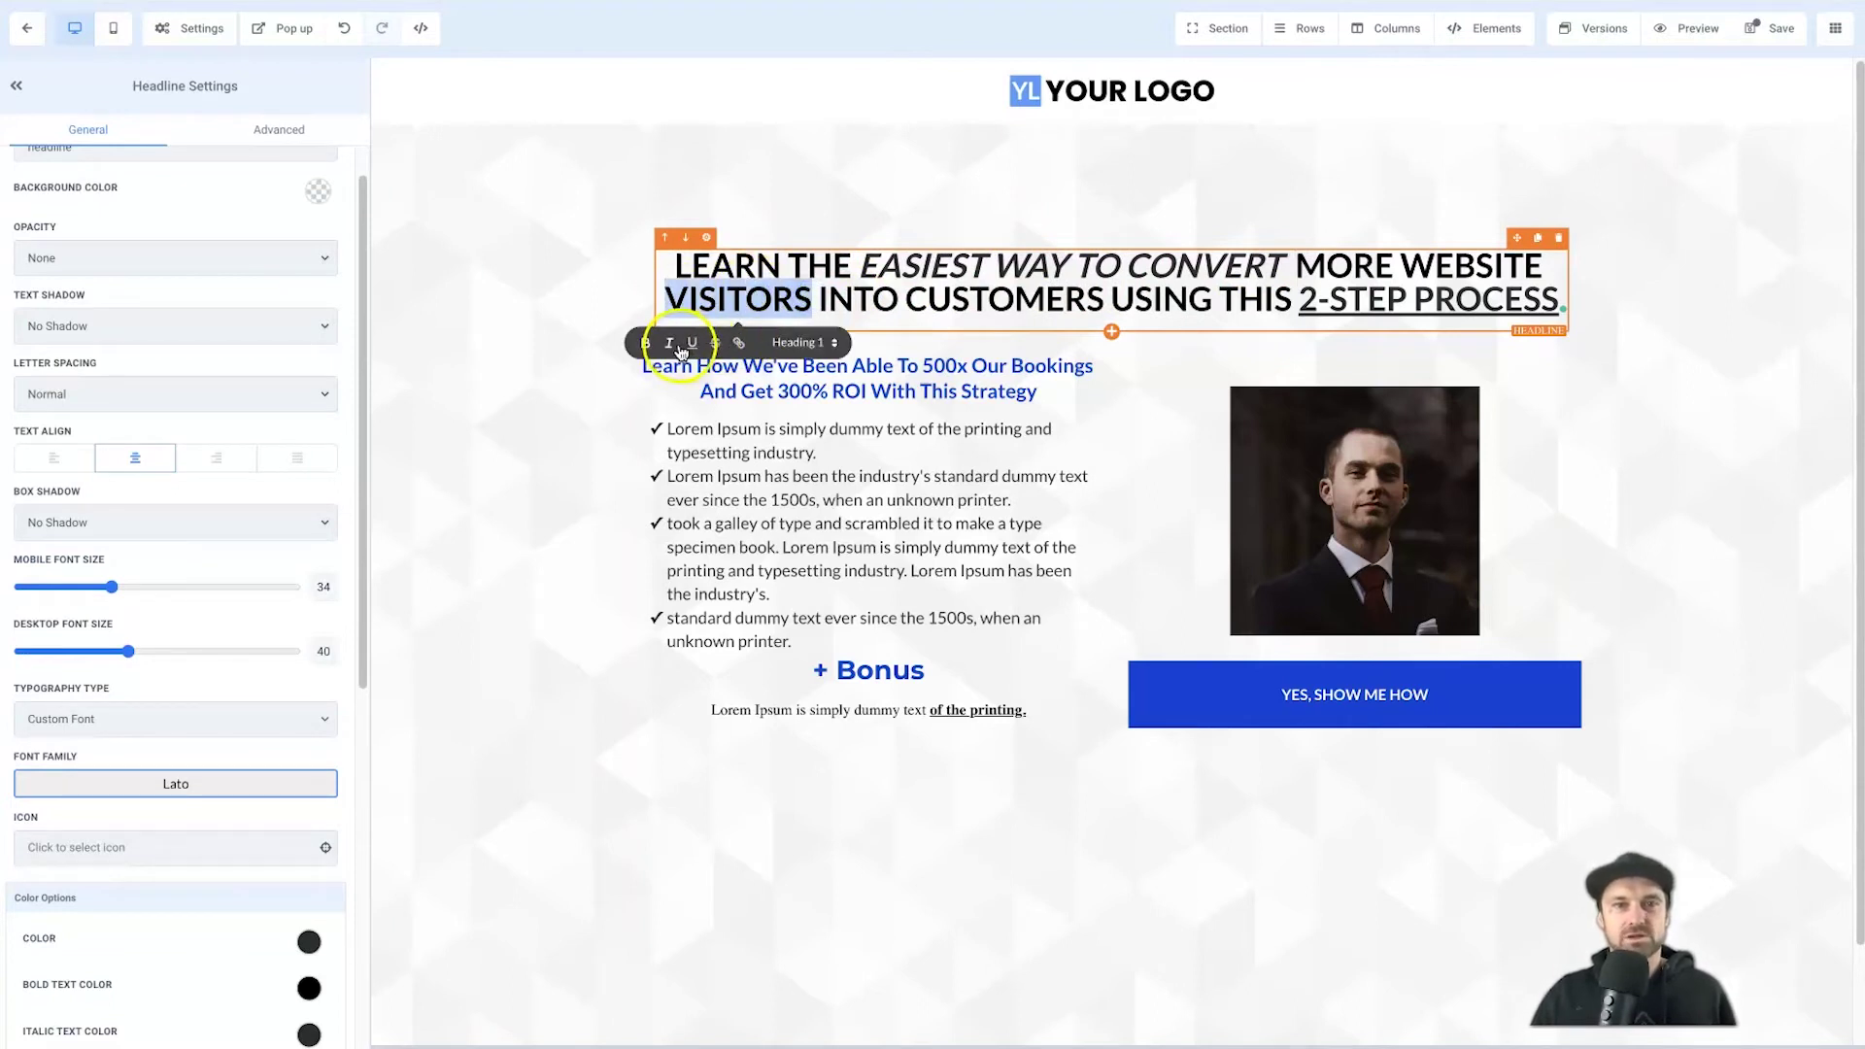
left_click(669, 342)
left_click(586, 295)
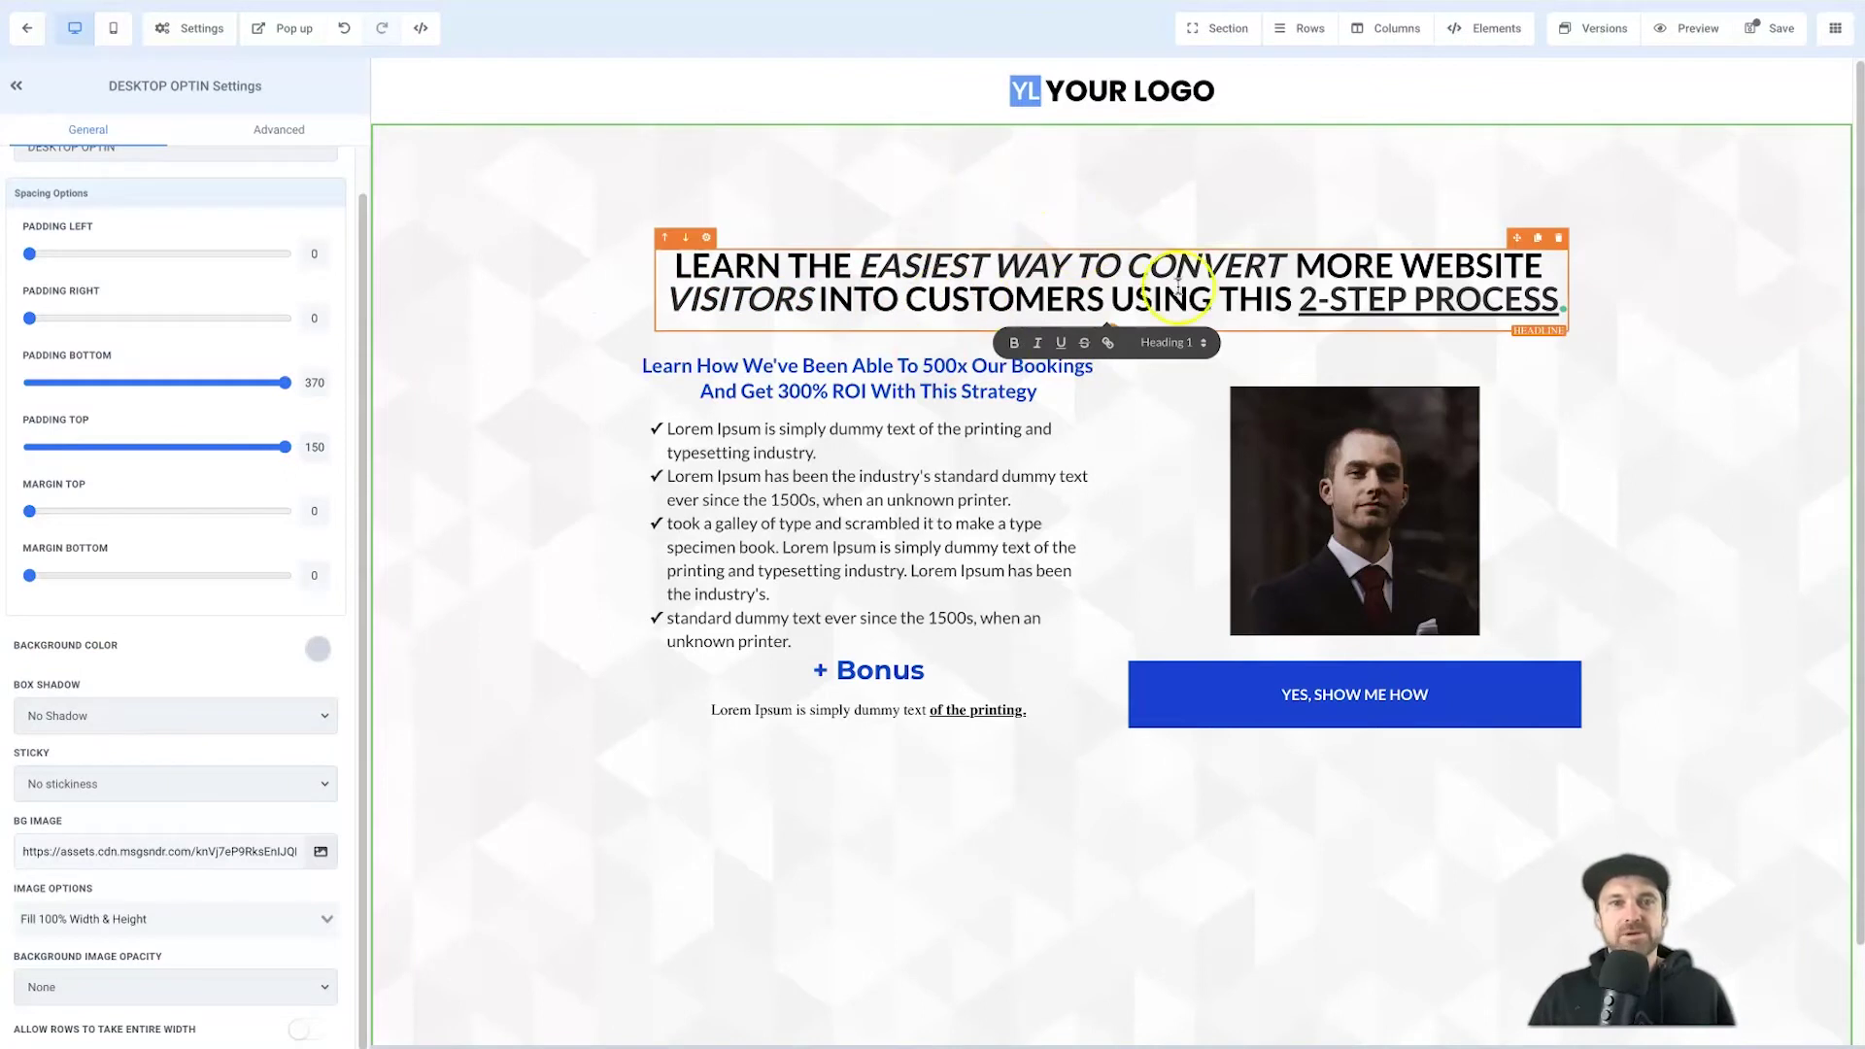
left_click(1042, 368)
left_click(851, 296)
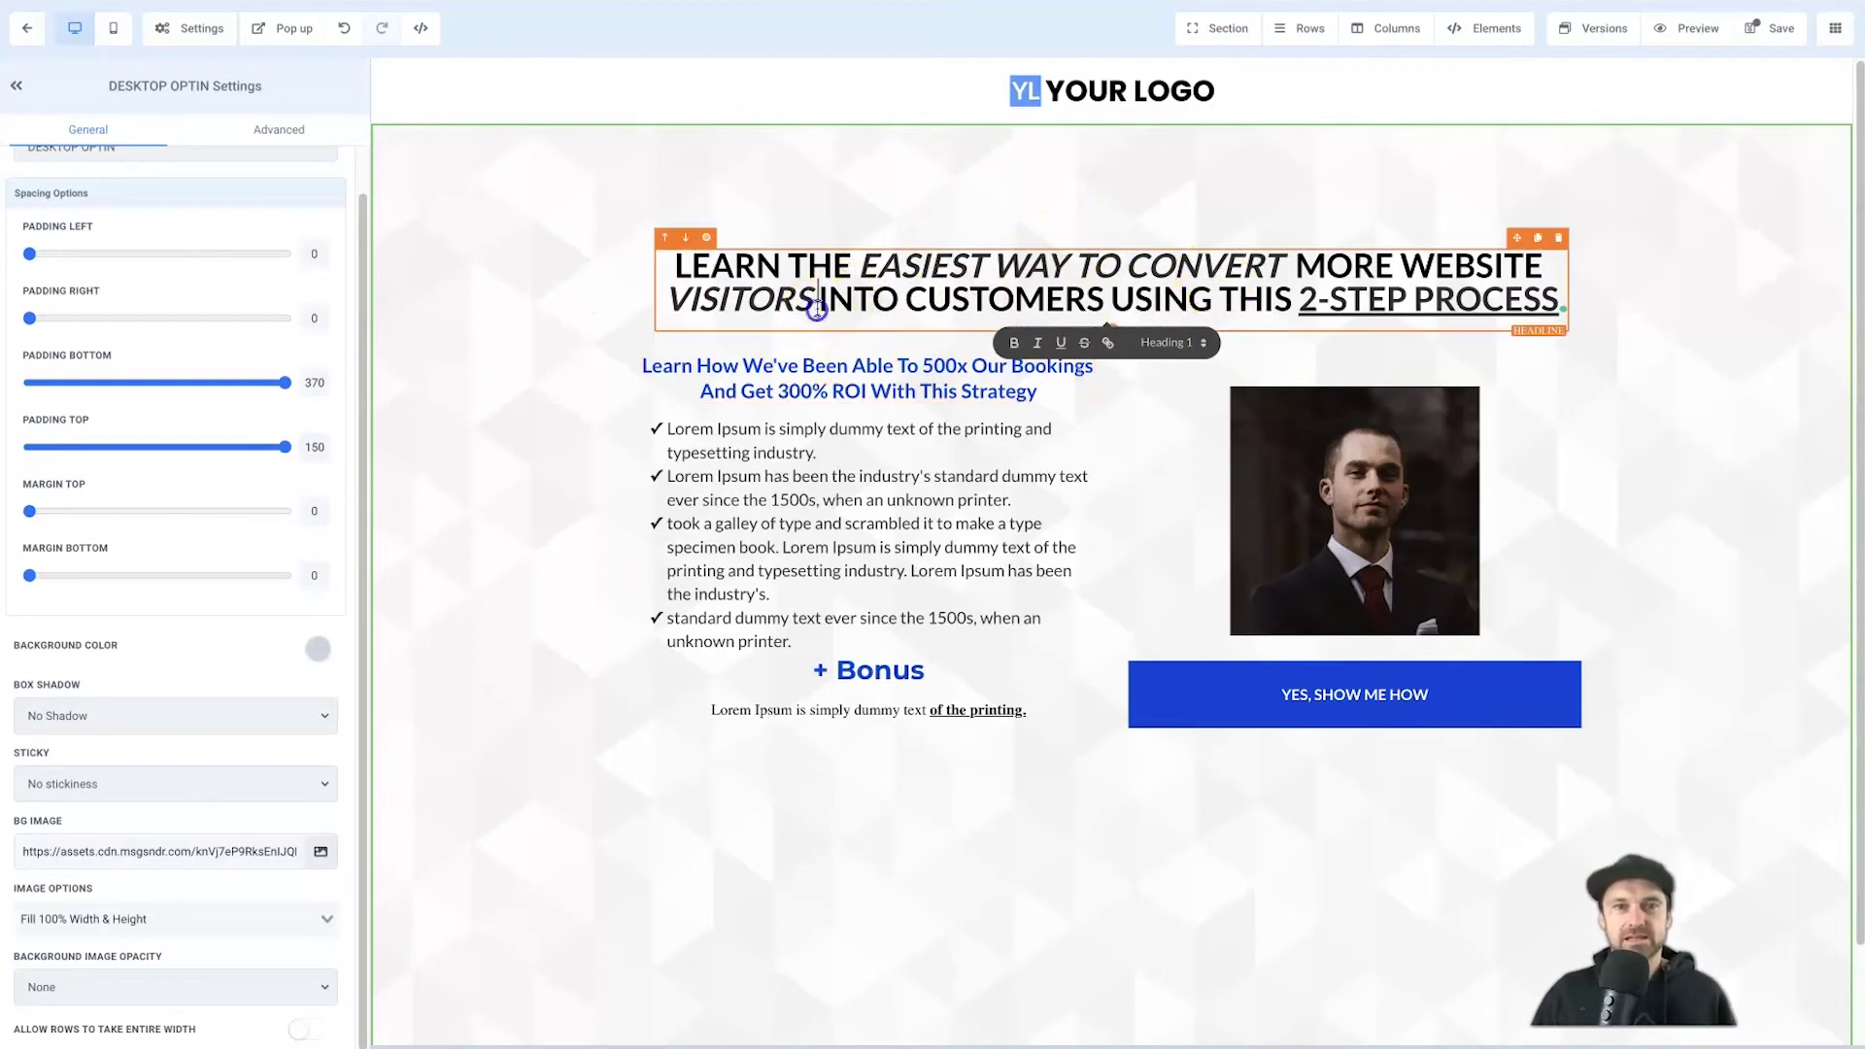
left_click(1761, 23)
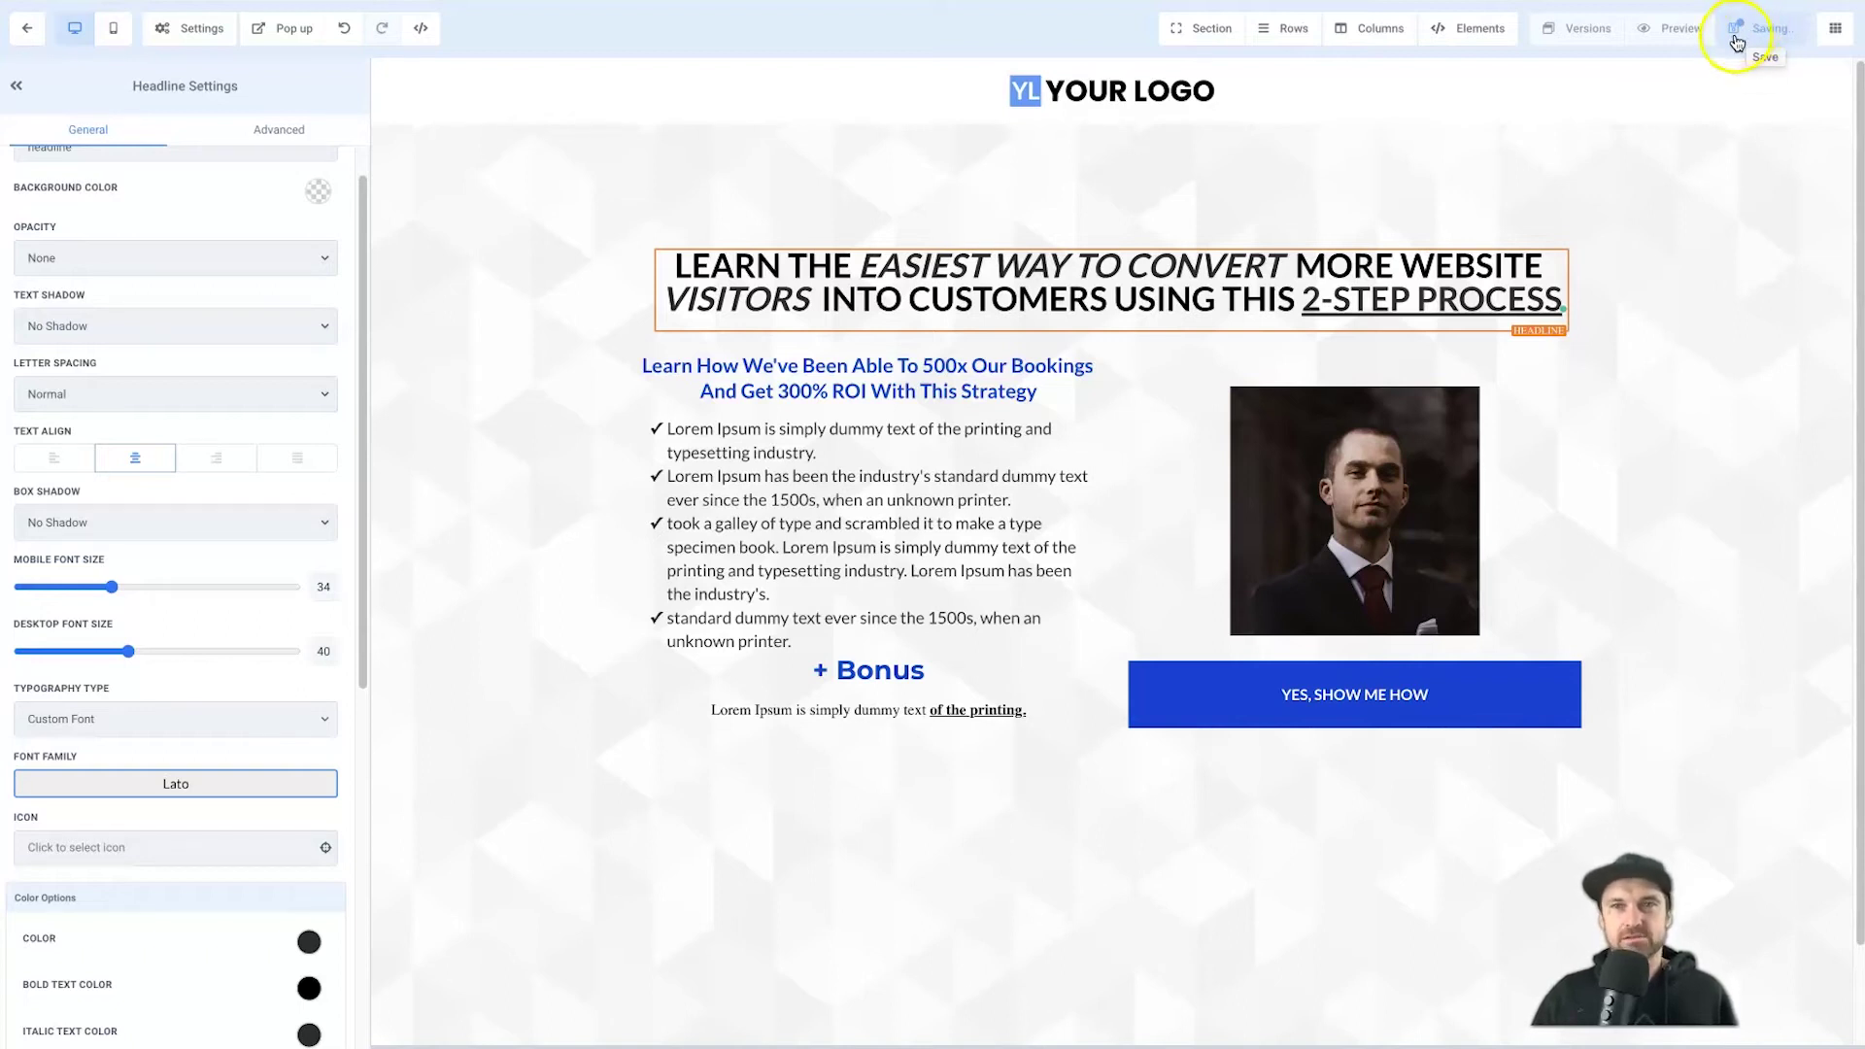
- Open a live preview of the landing page and launch the browser's Inspect developer tools on it
left_click(1695, 160)
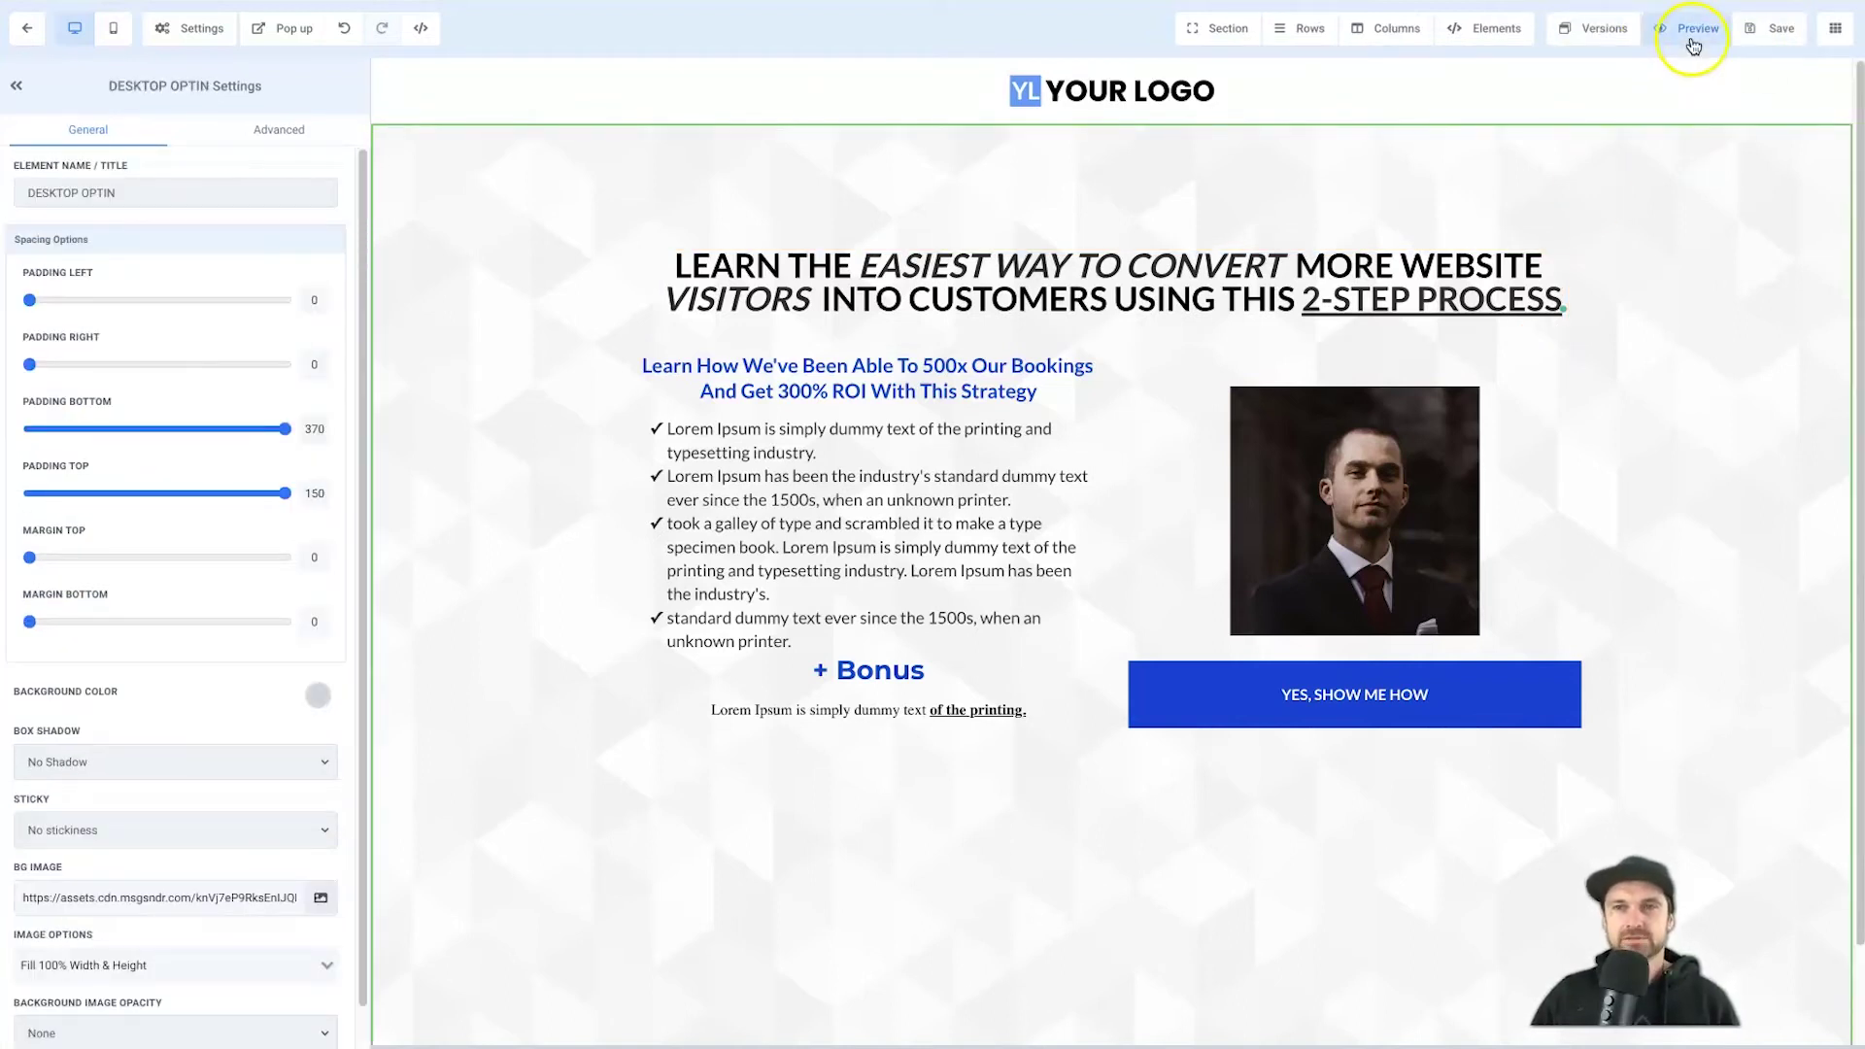
left_click(1691, 41)
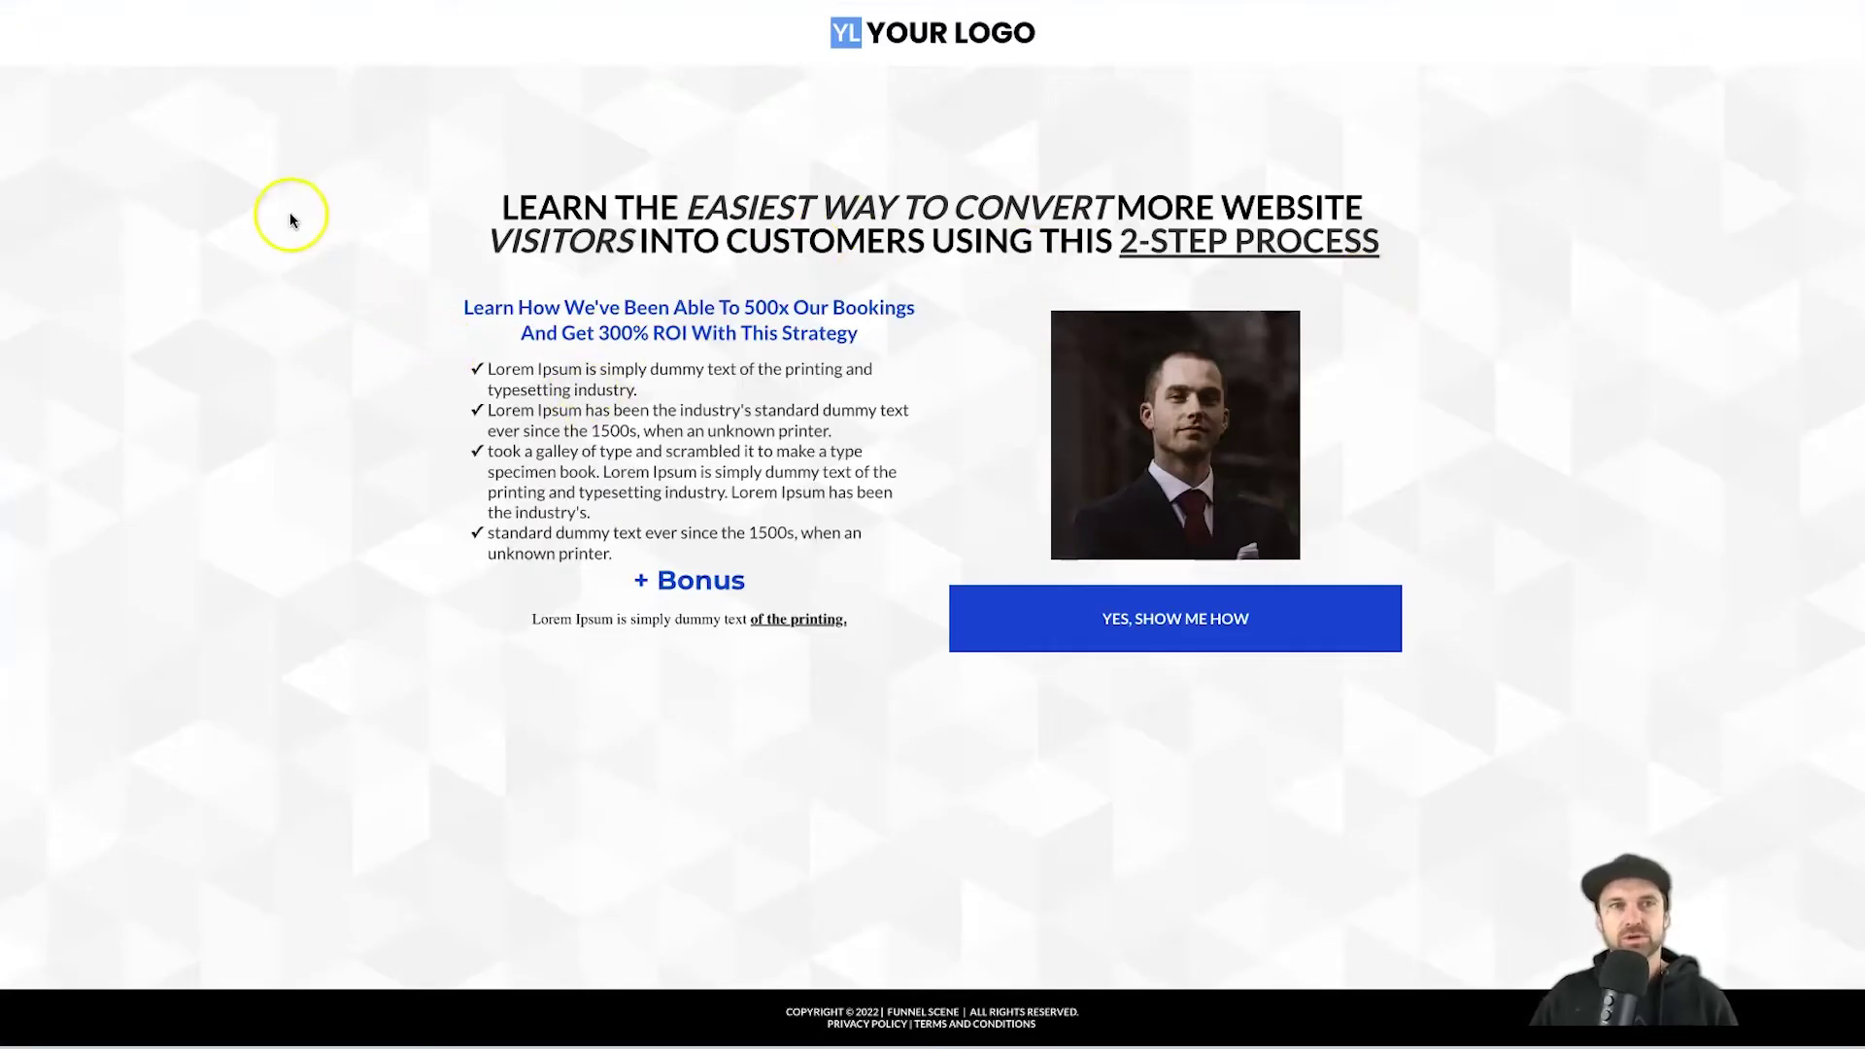
right_click(216, 189)
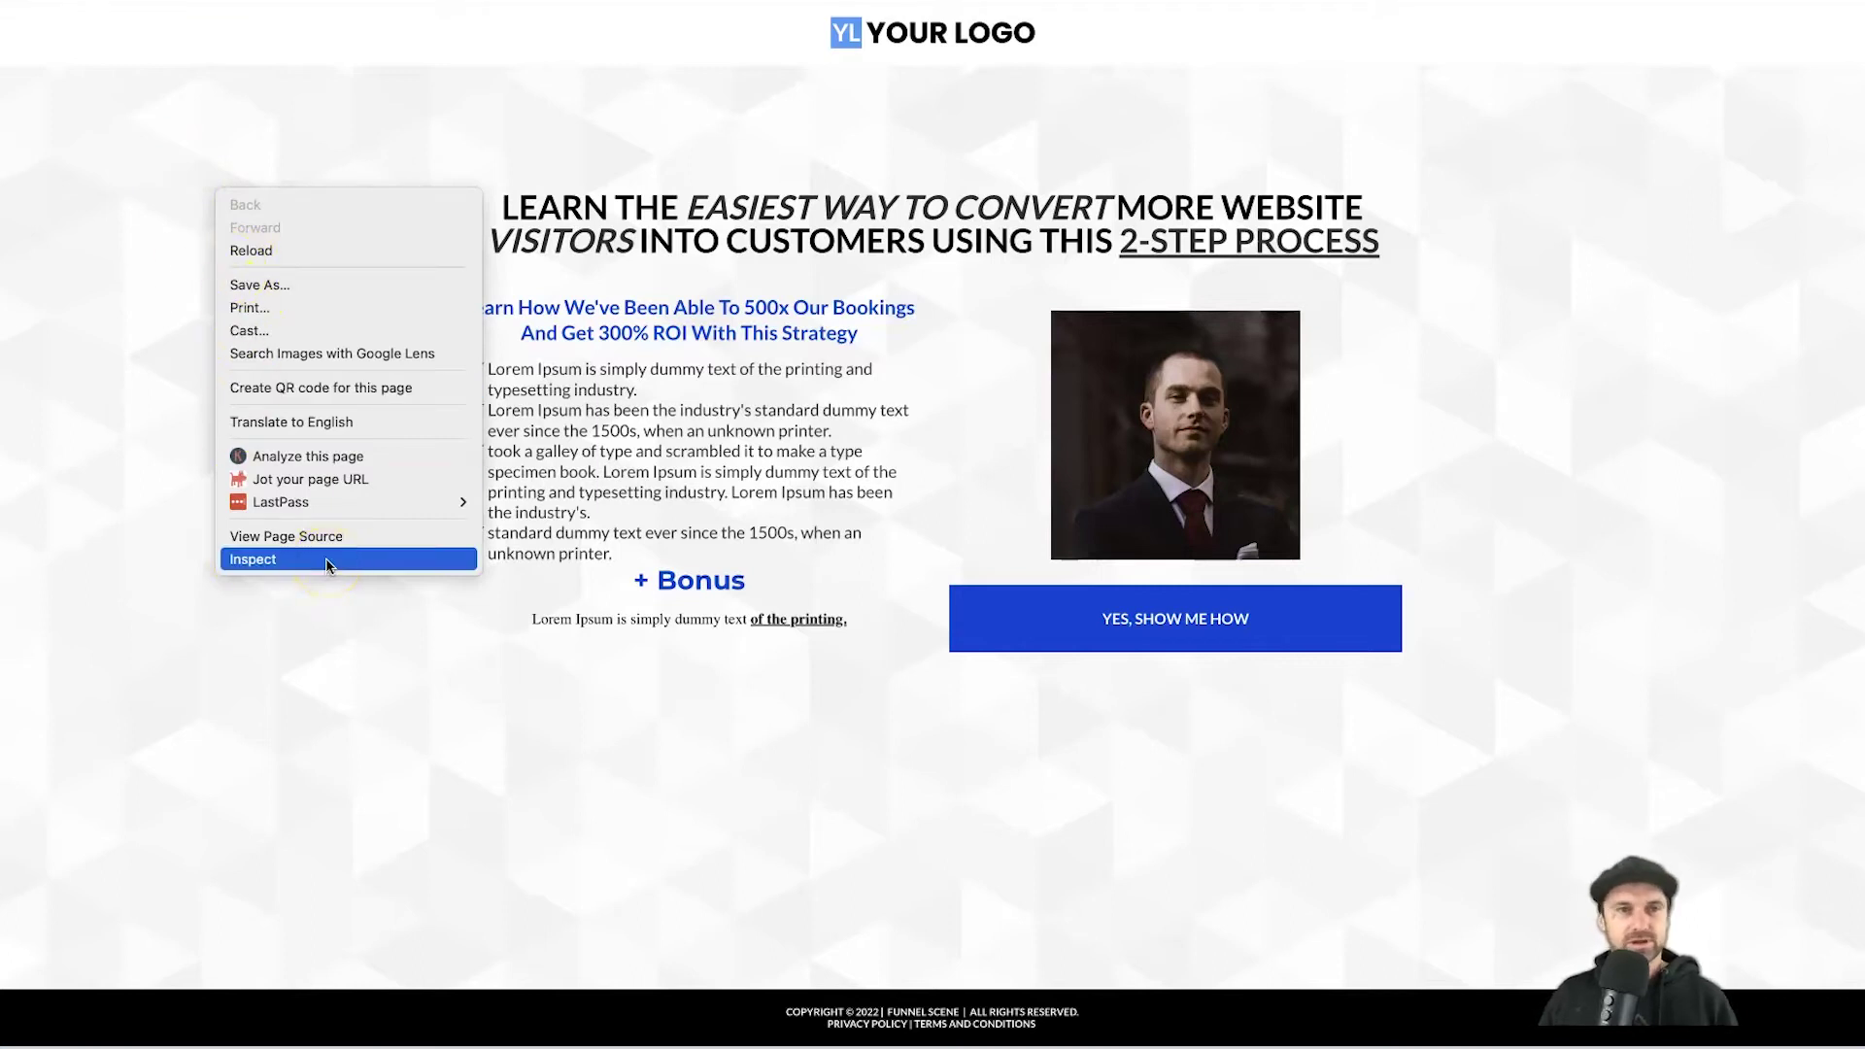
left_click(275, 566)
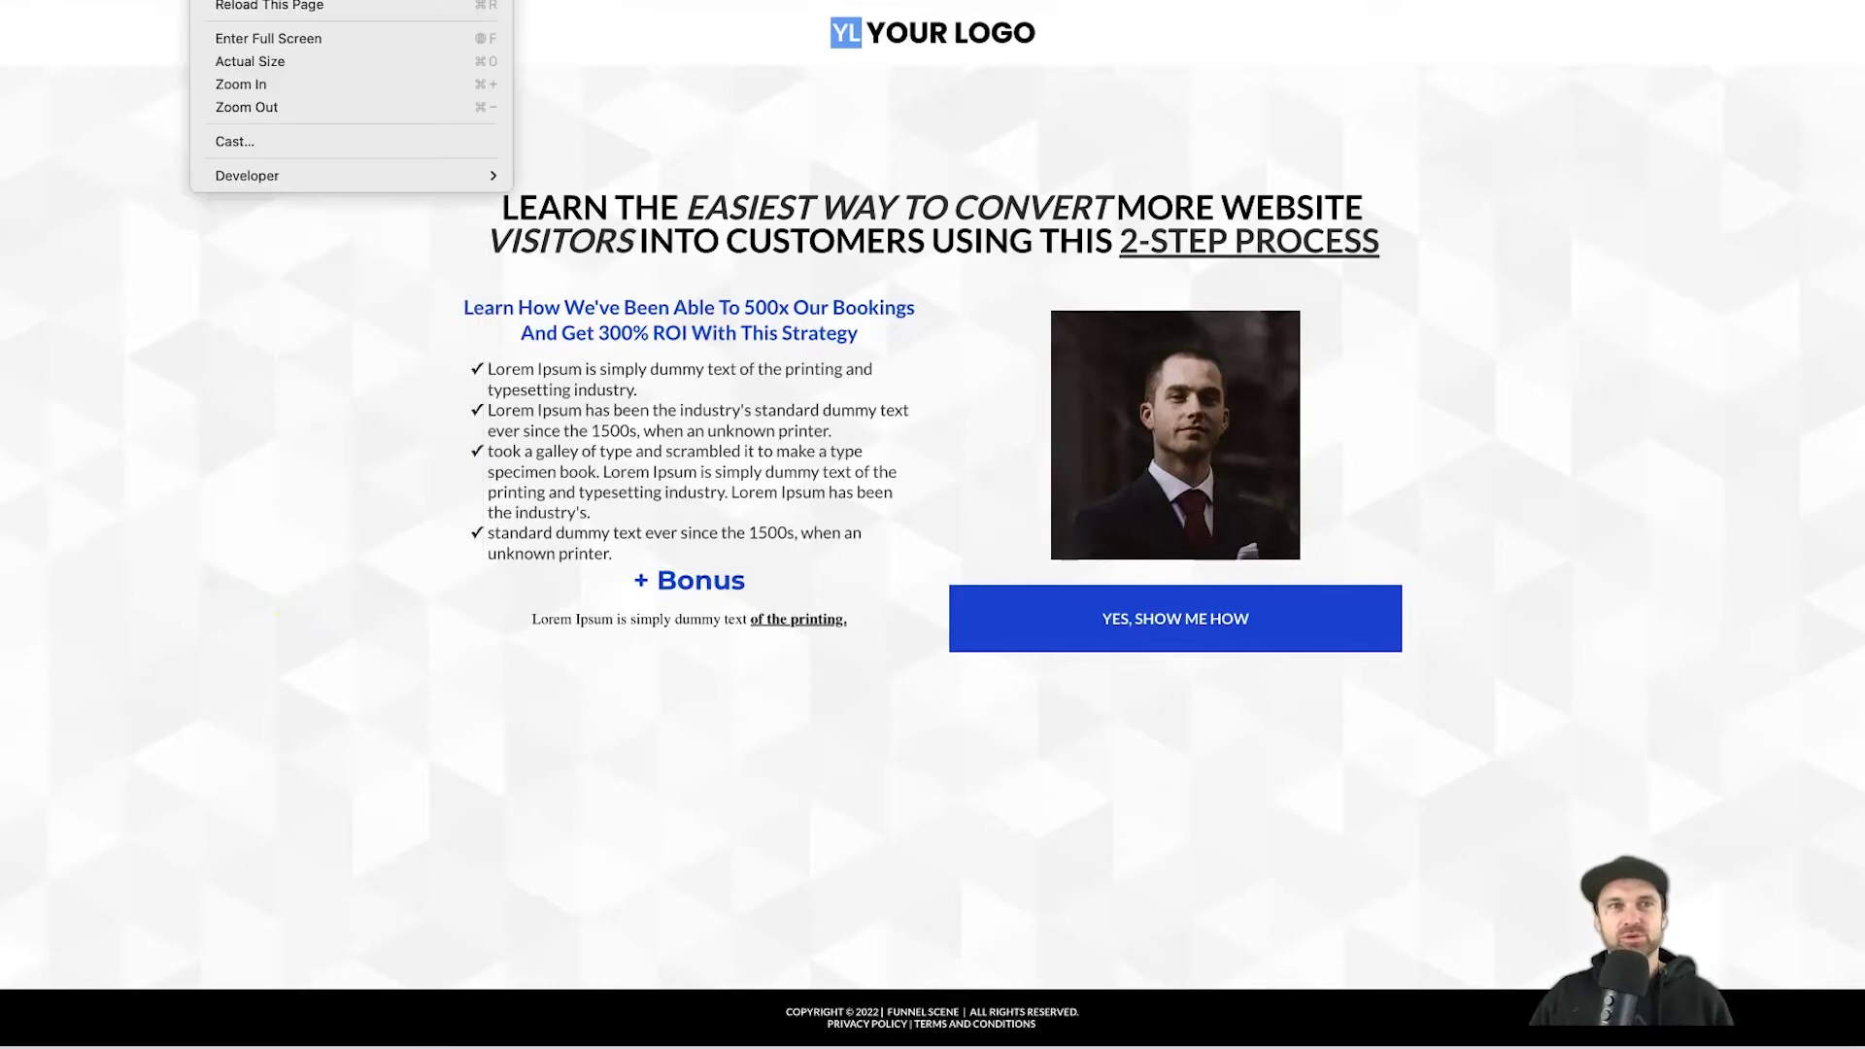
mouse_move(300, 176)
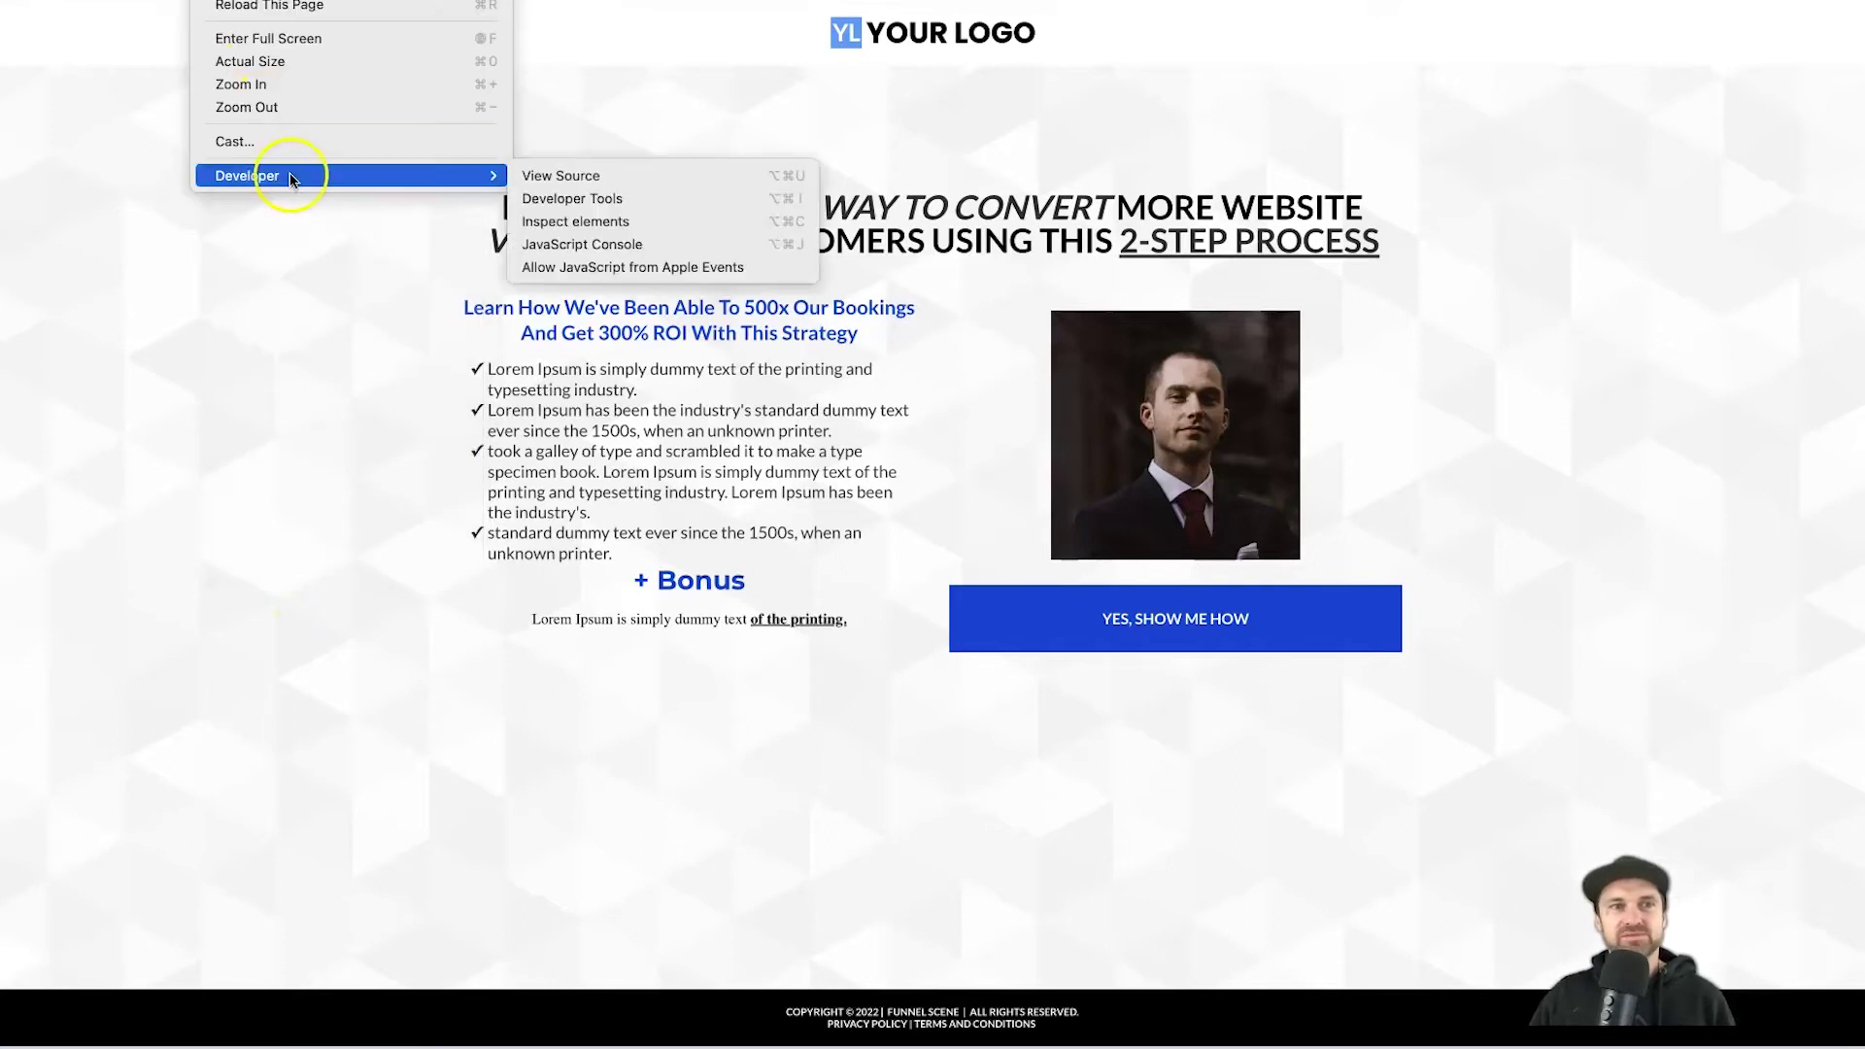
left_click(651, 218)
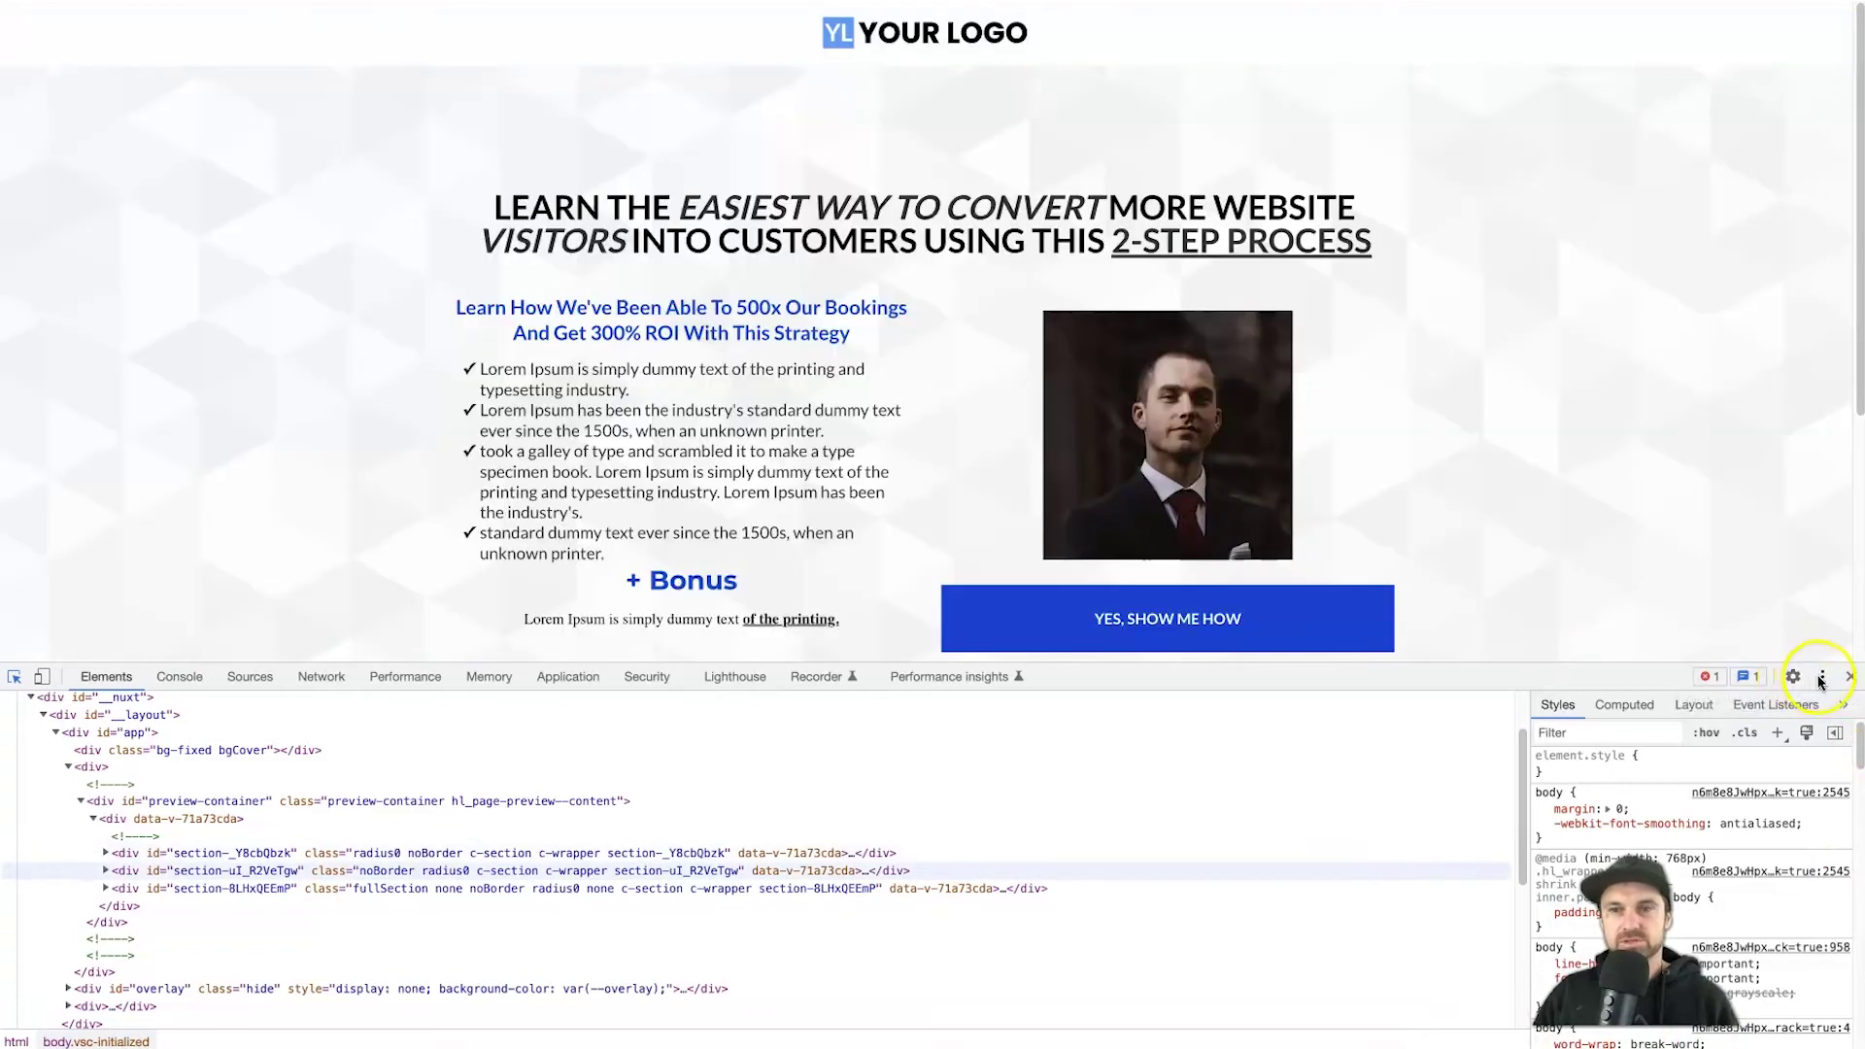
- Pick the headline's em element with the DevTools picker and open its text colour swatch
left_click(1821, 680)
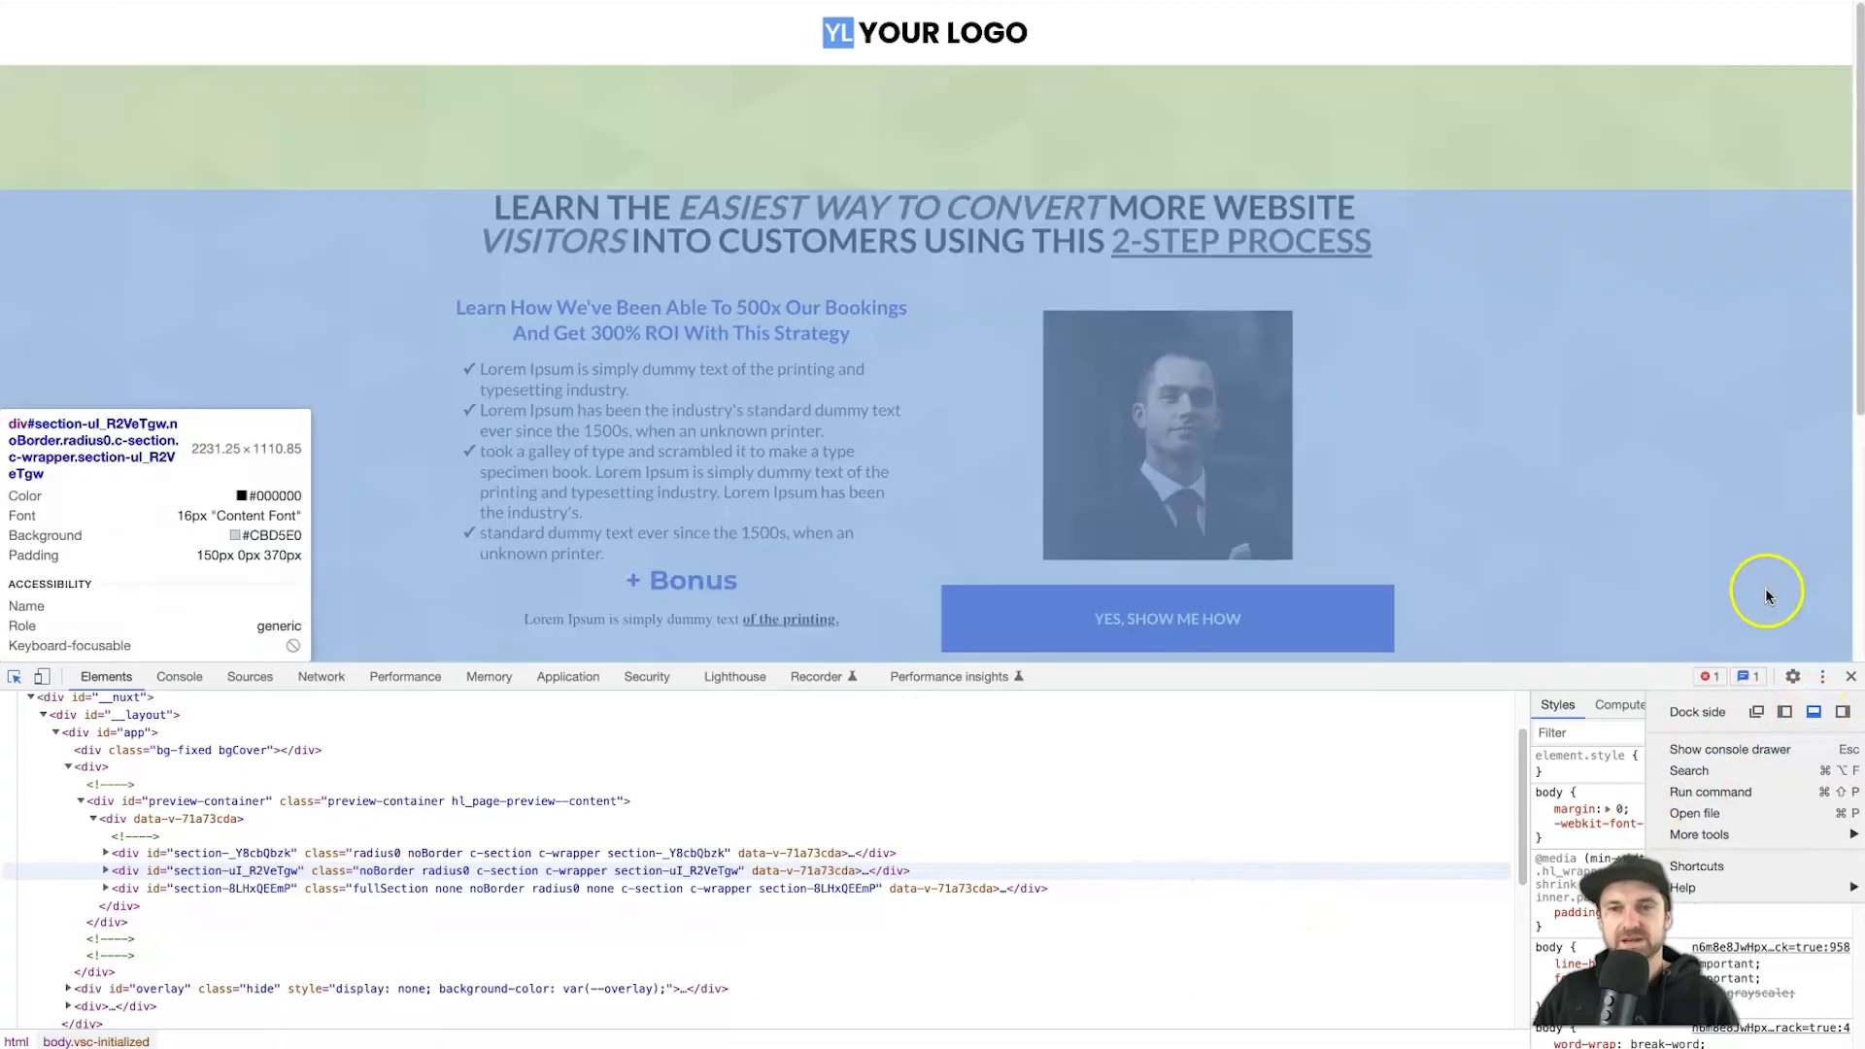
left_click(1765, 589)
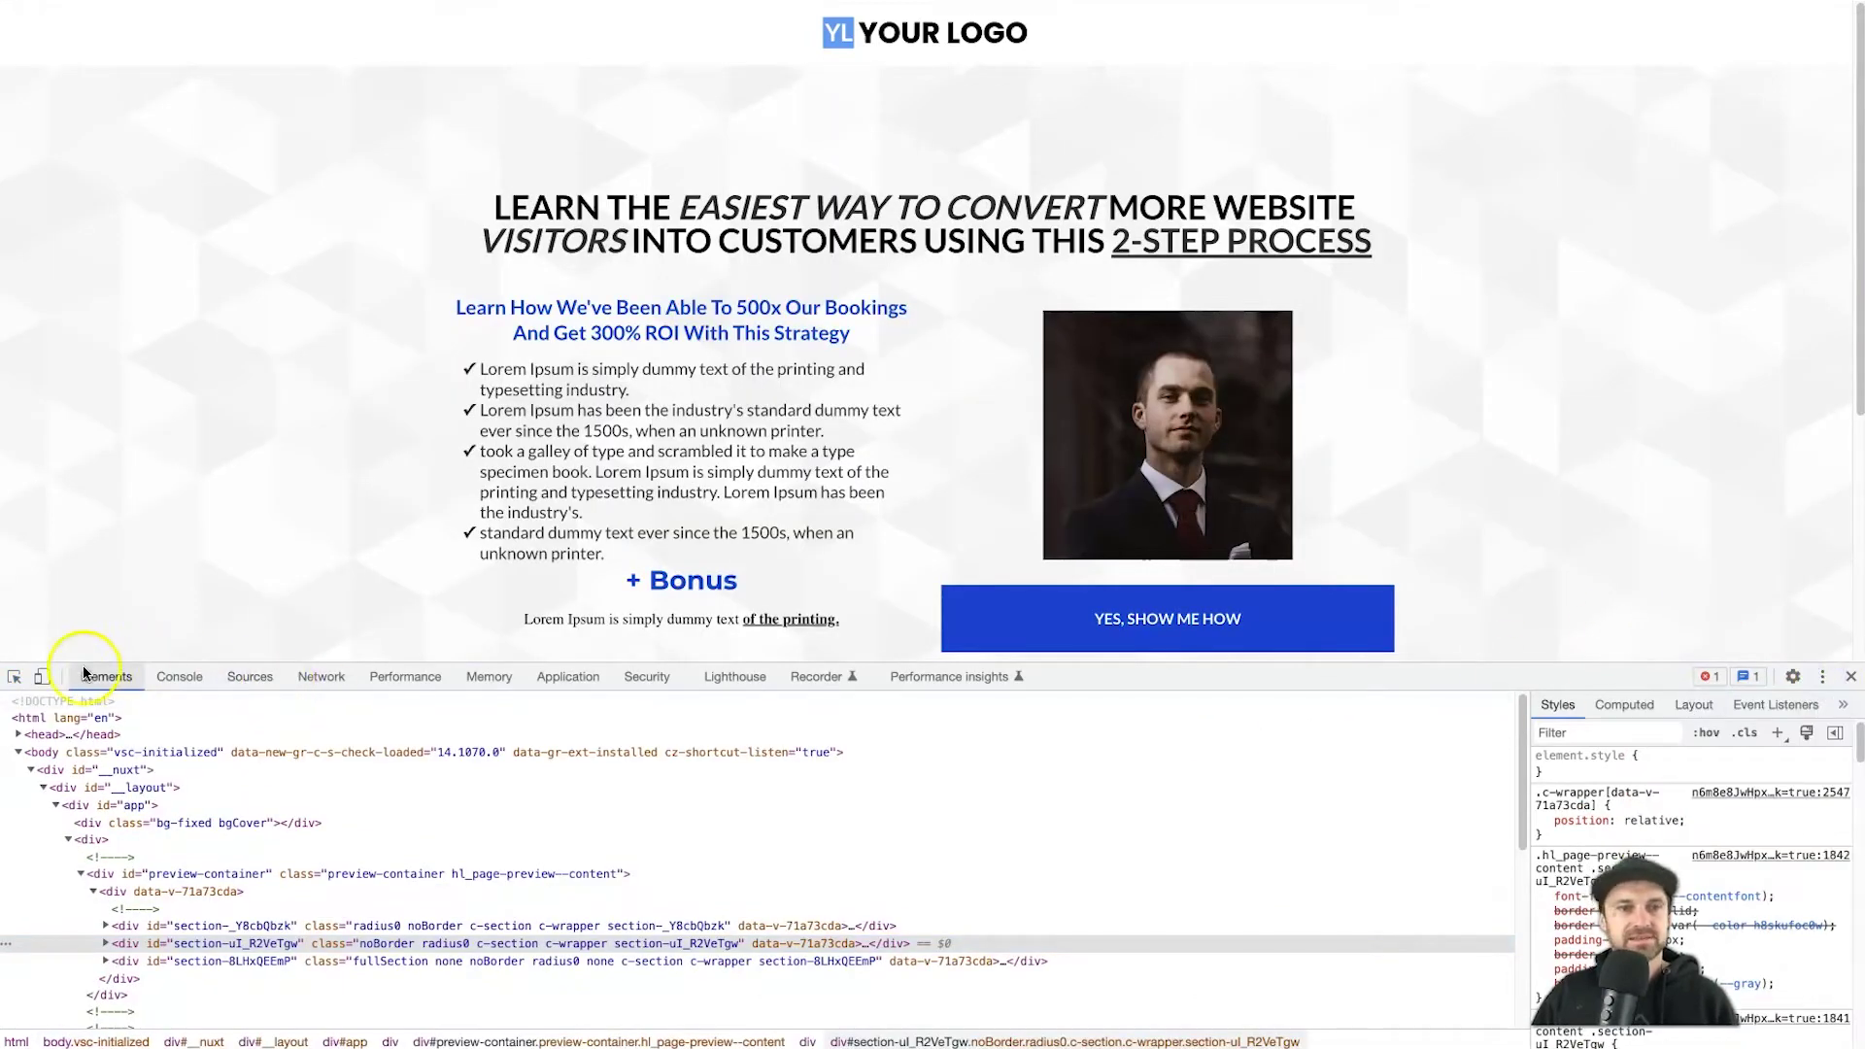
left_click(14, 678)
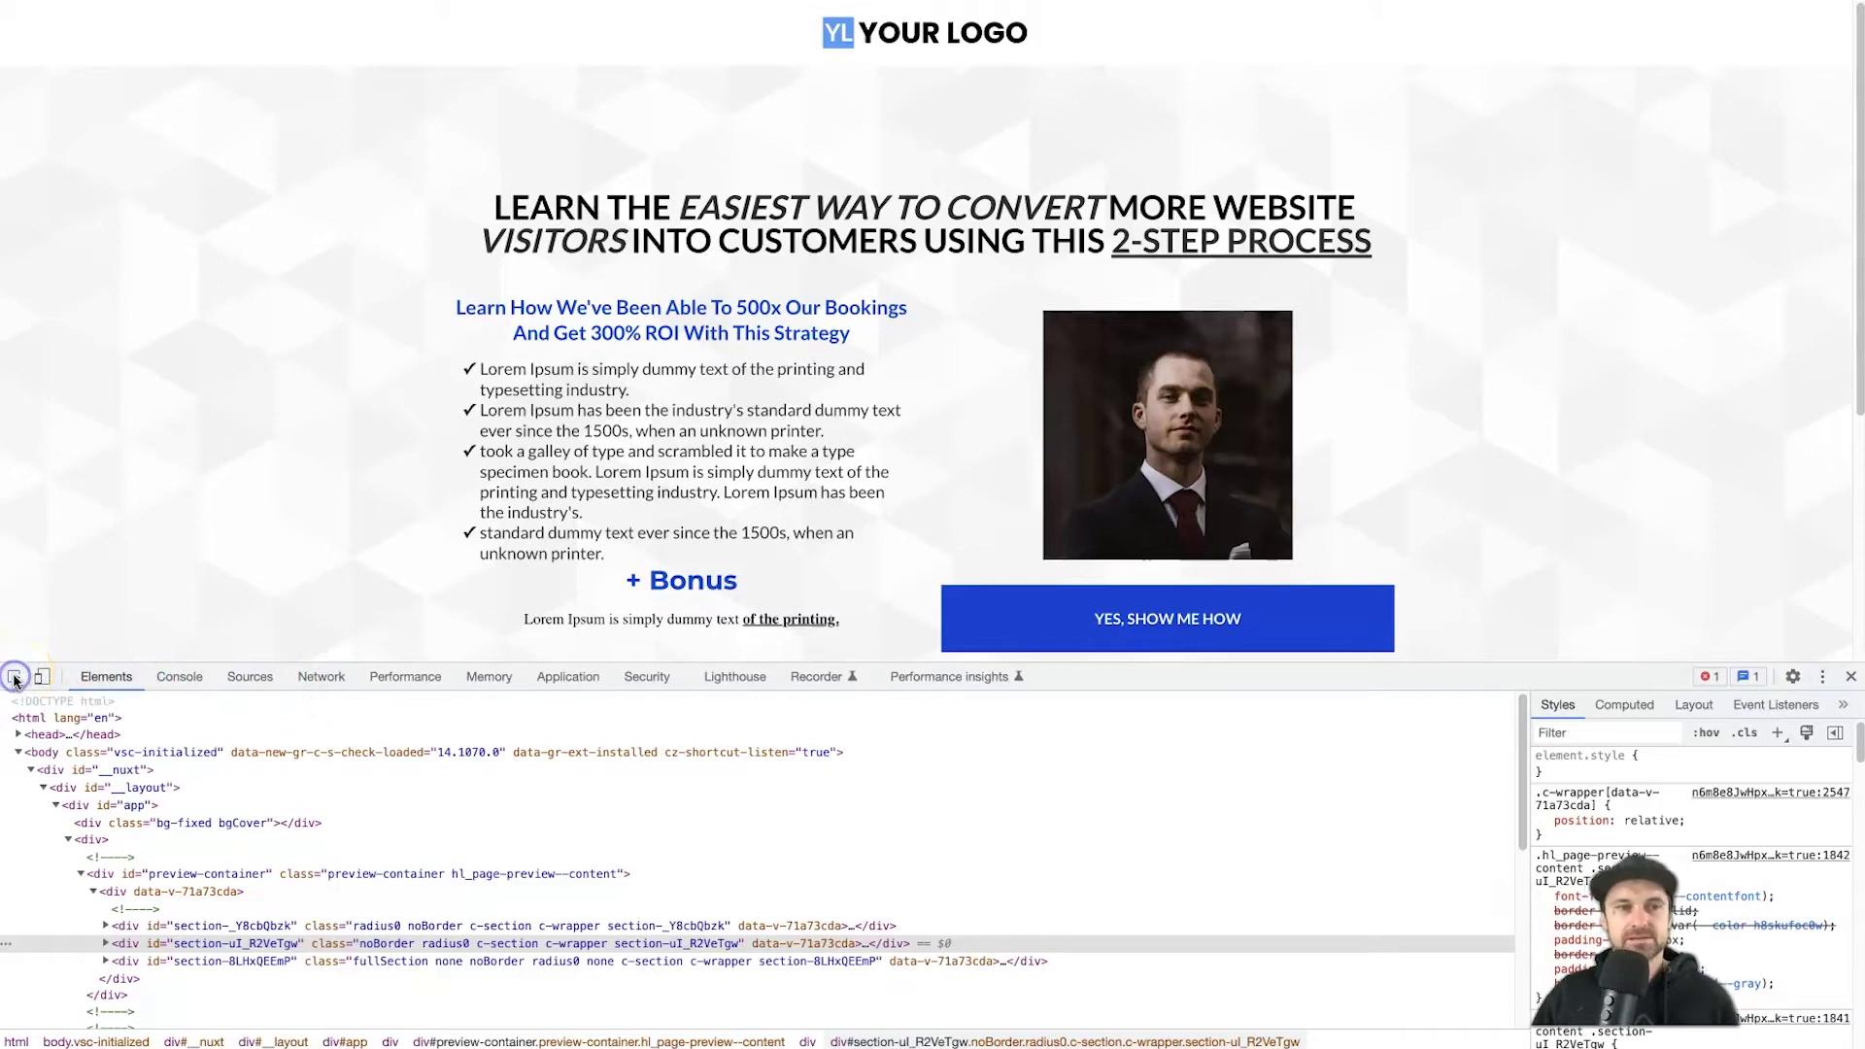
left_click(13, 678)
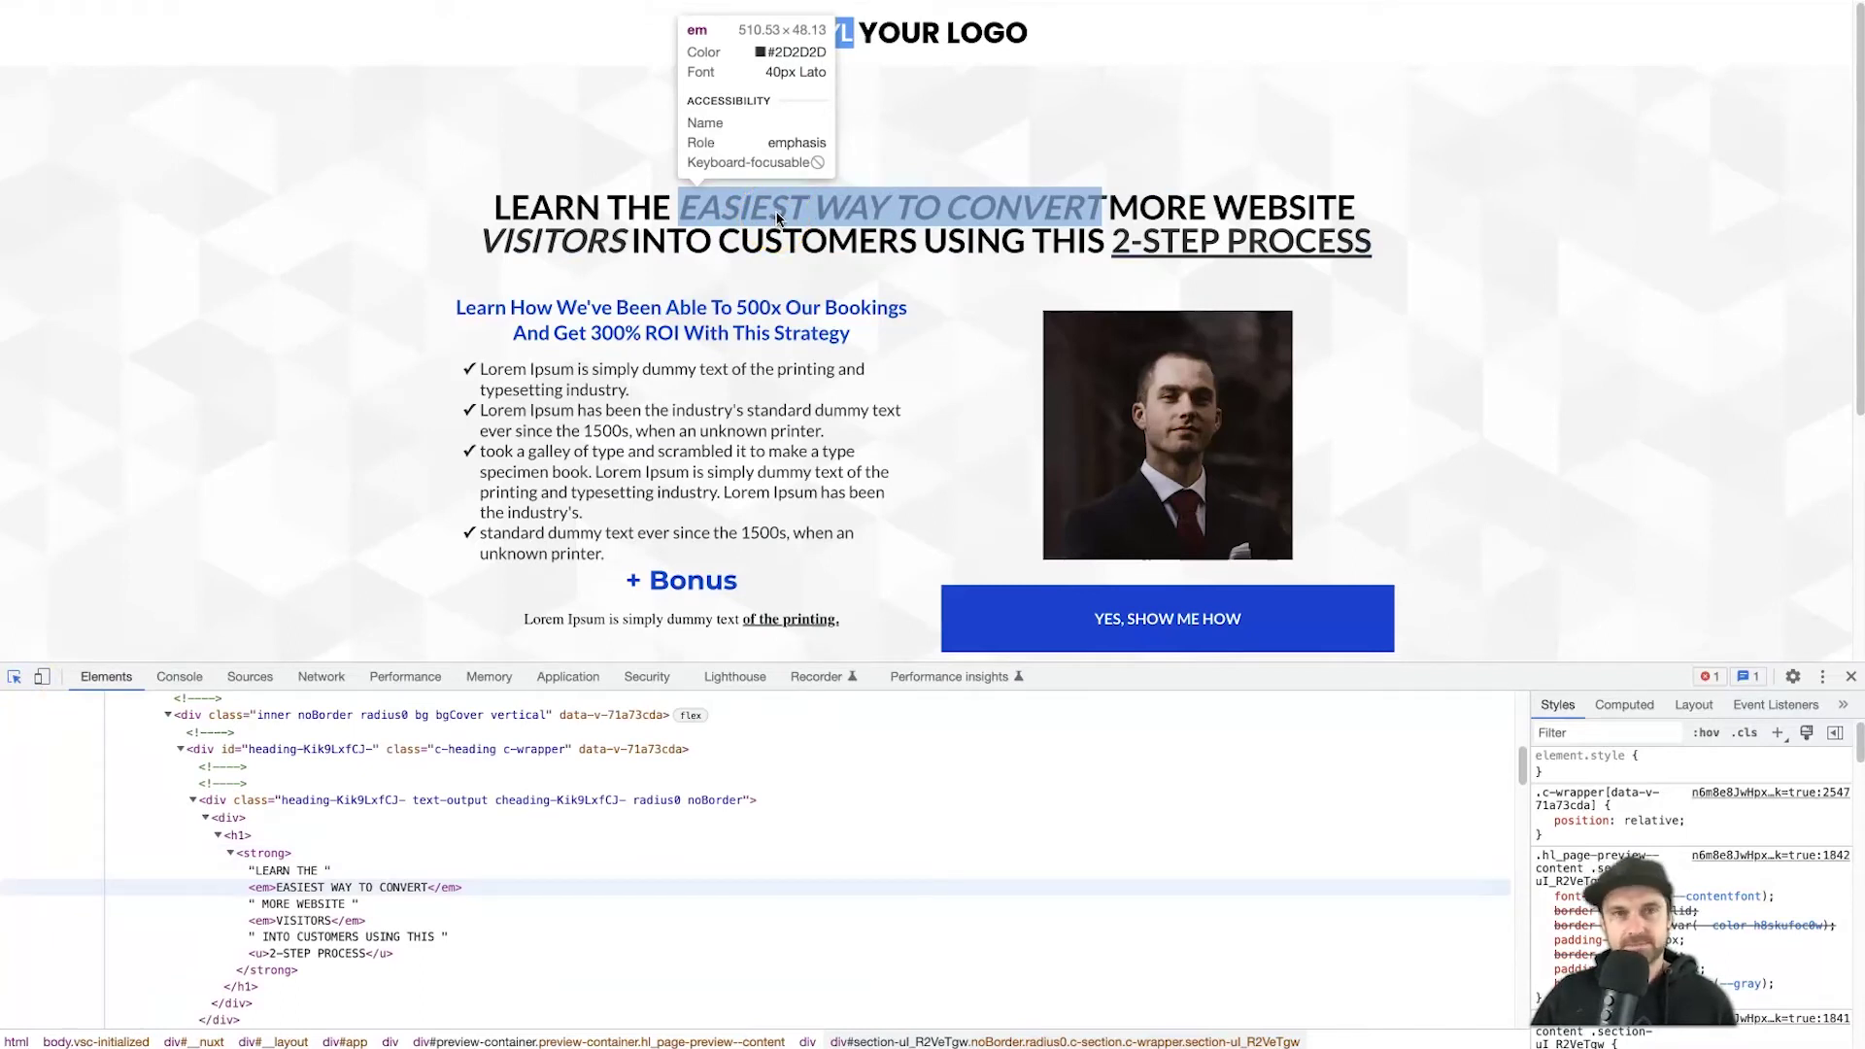
left_click(777, 217)
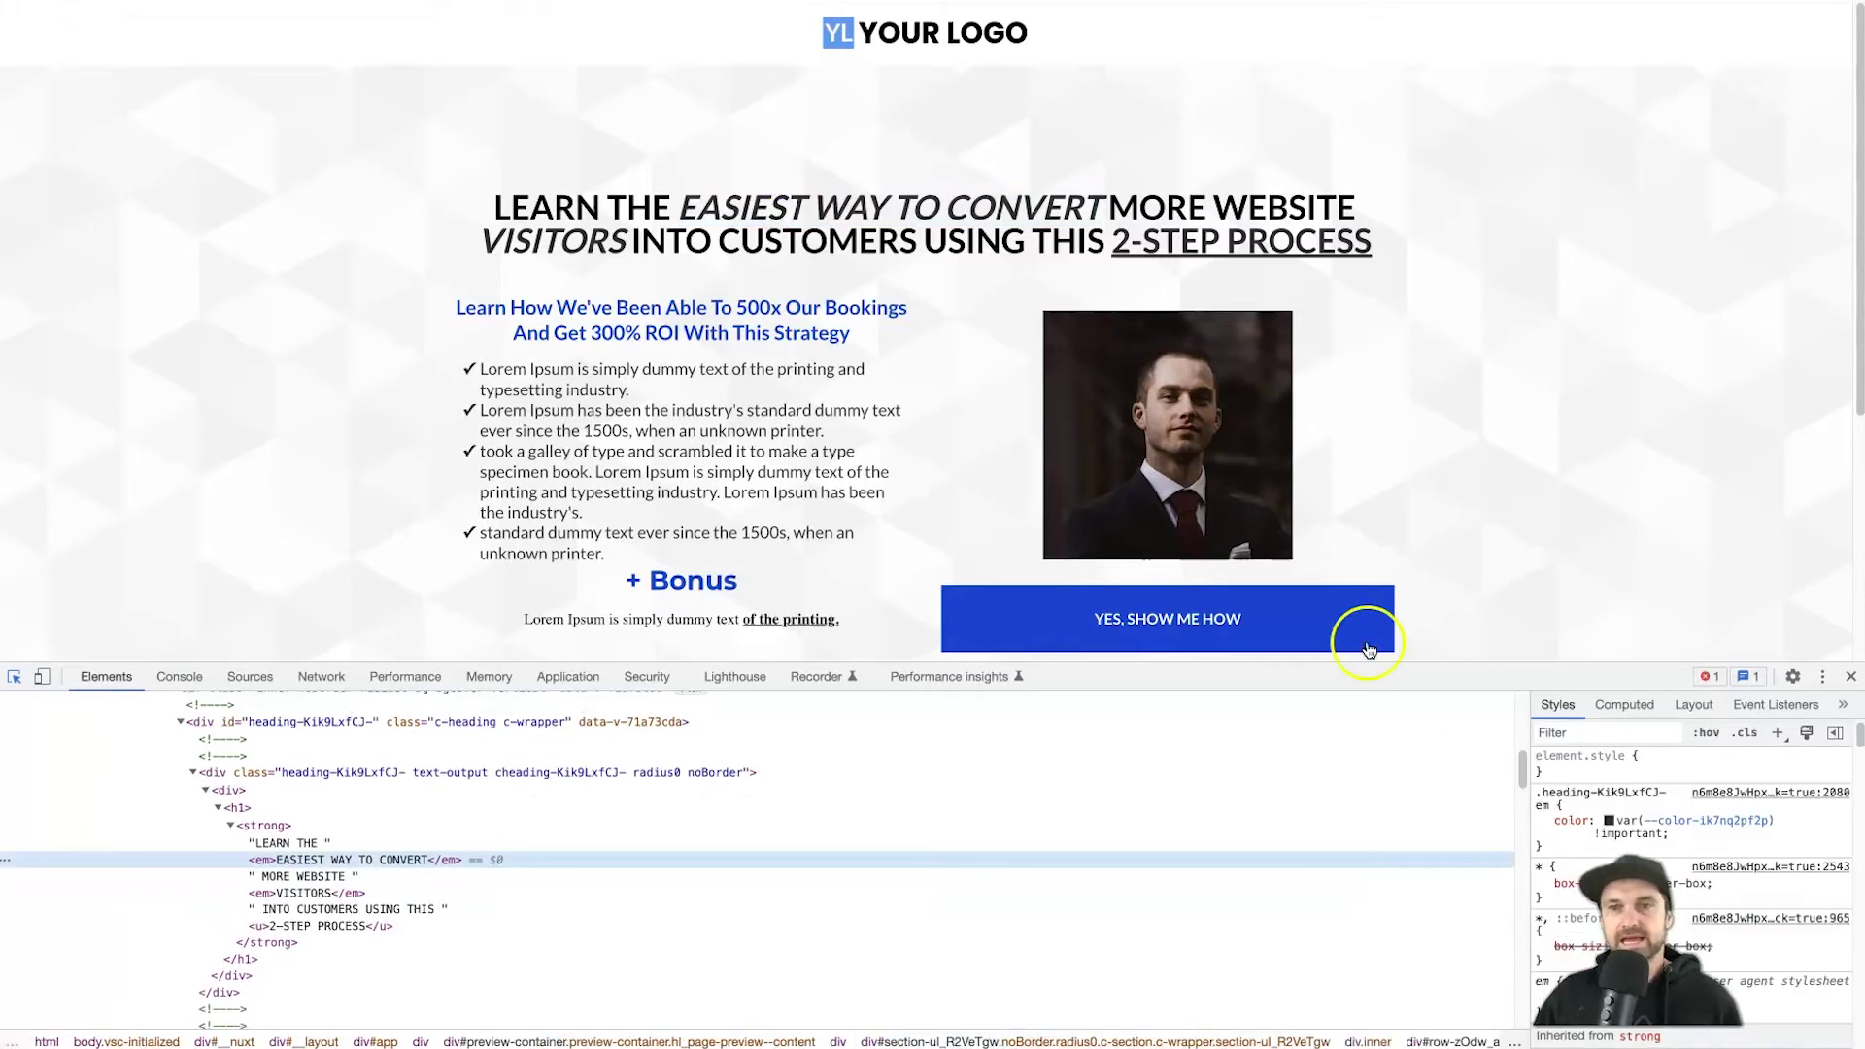
scroll(1586, 785, "down", 1)
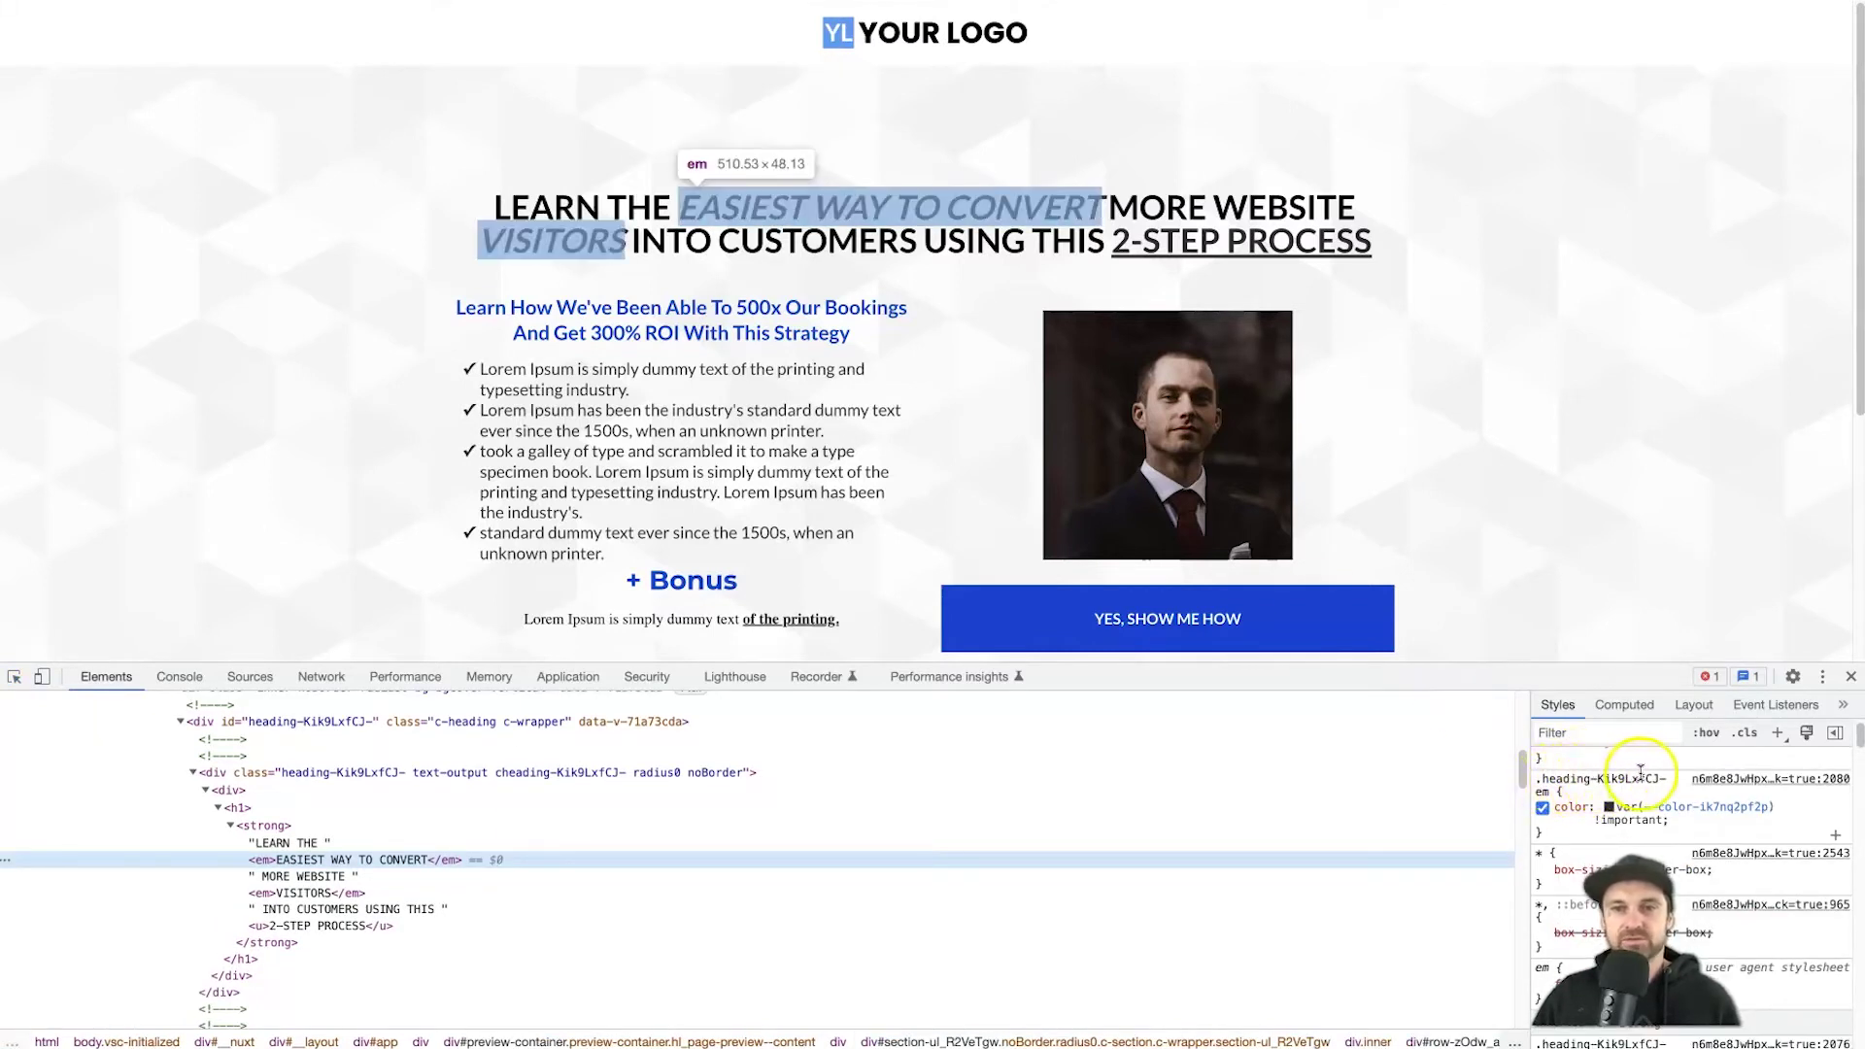
scroll(1593, 793, "down", 1)
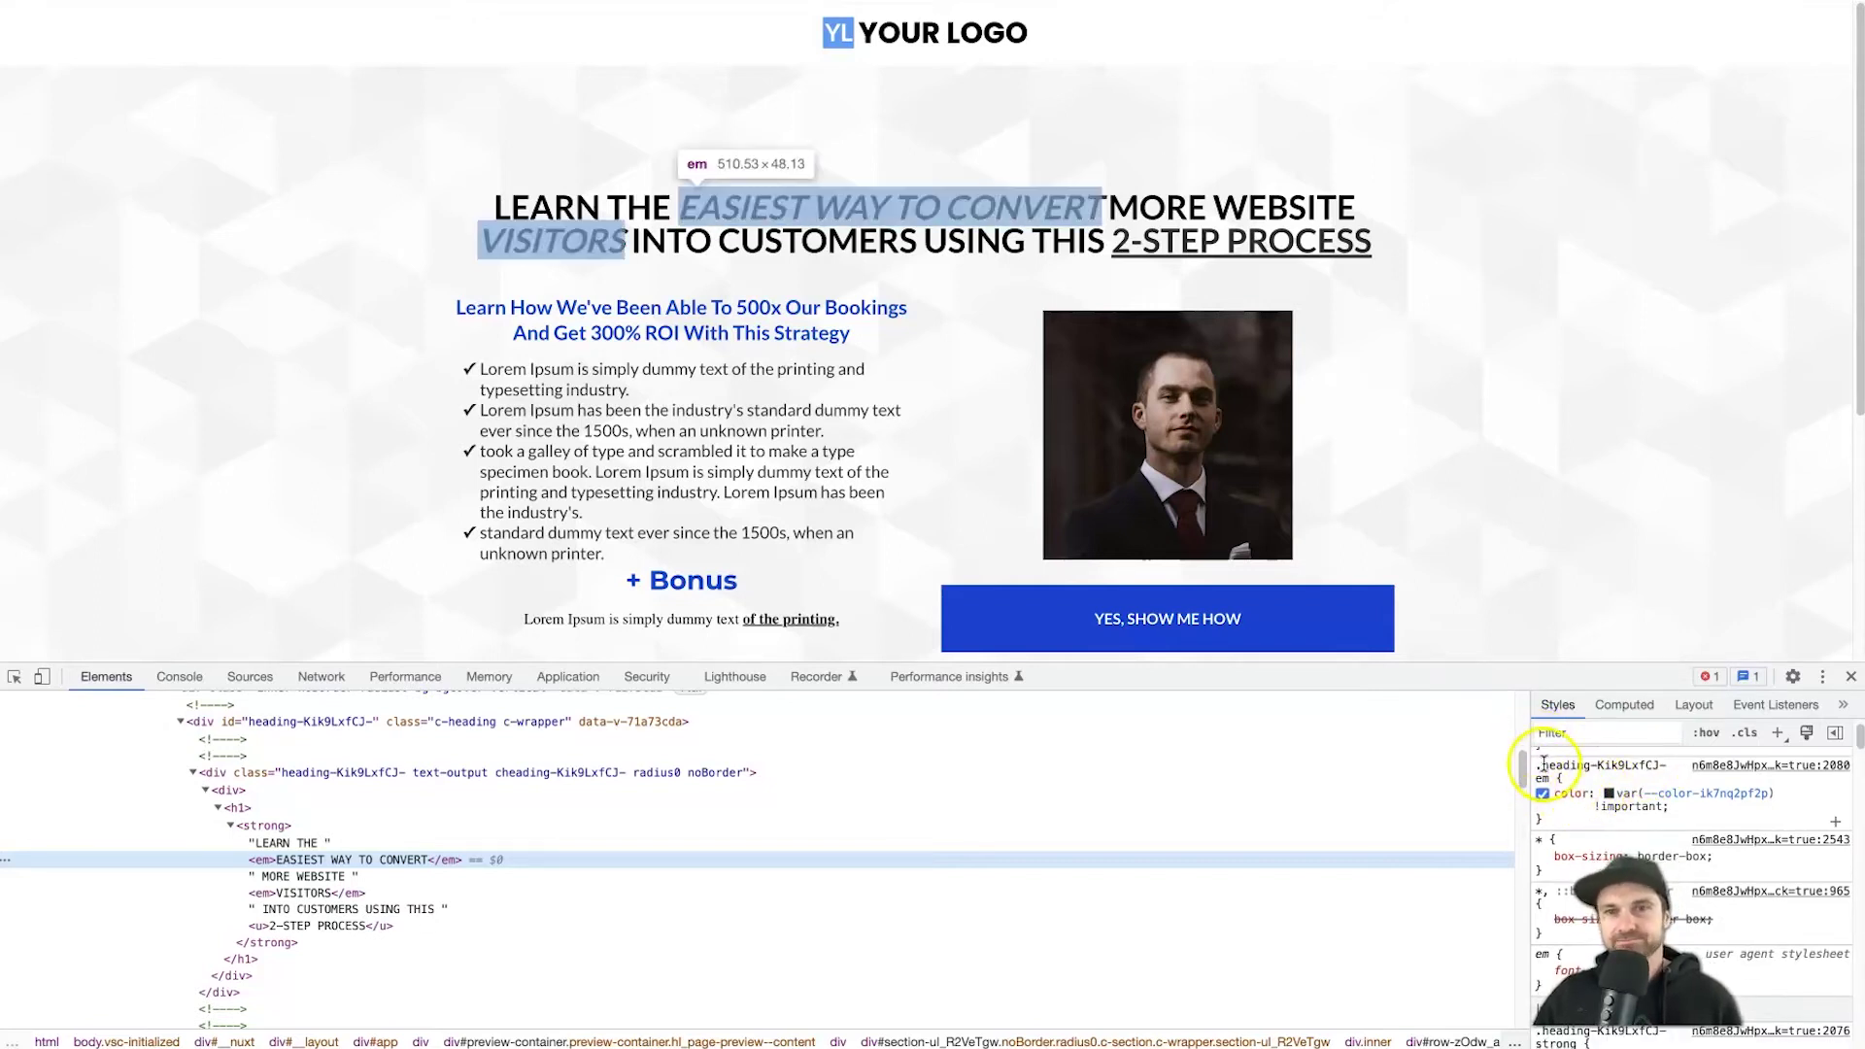
left_click(1608, 795)
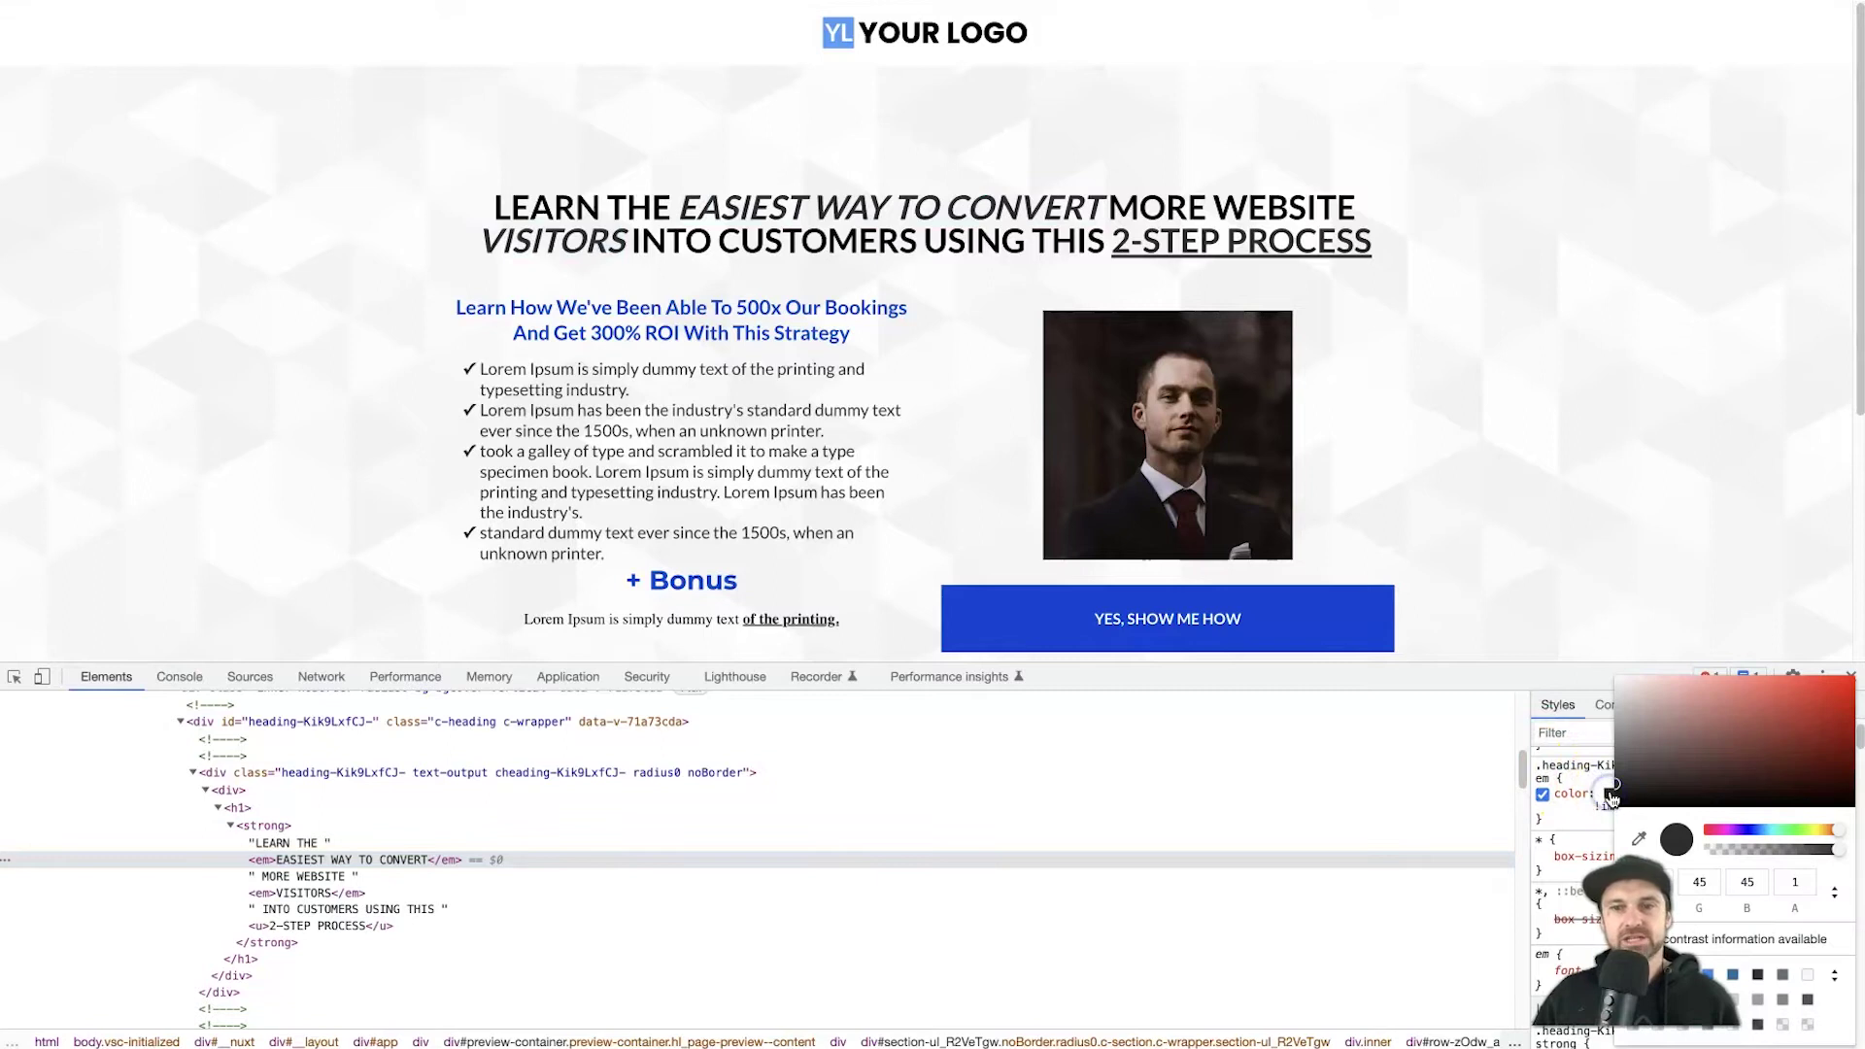
- Set the em text colour to red, shown in hex as #ff0505, and close the picker
left_click_drag(1723, 749, 1850, 674)
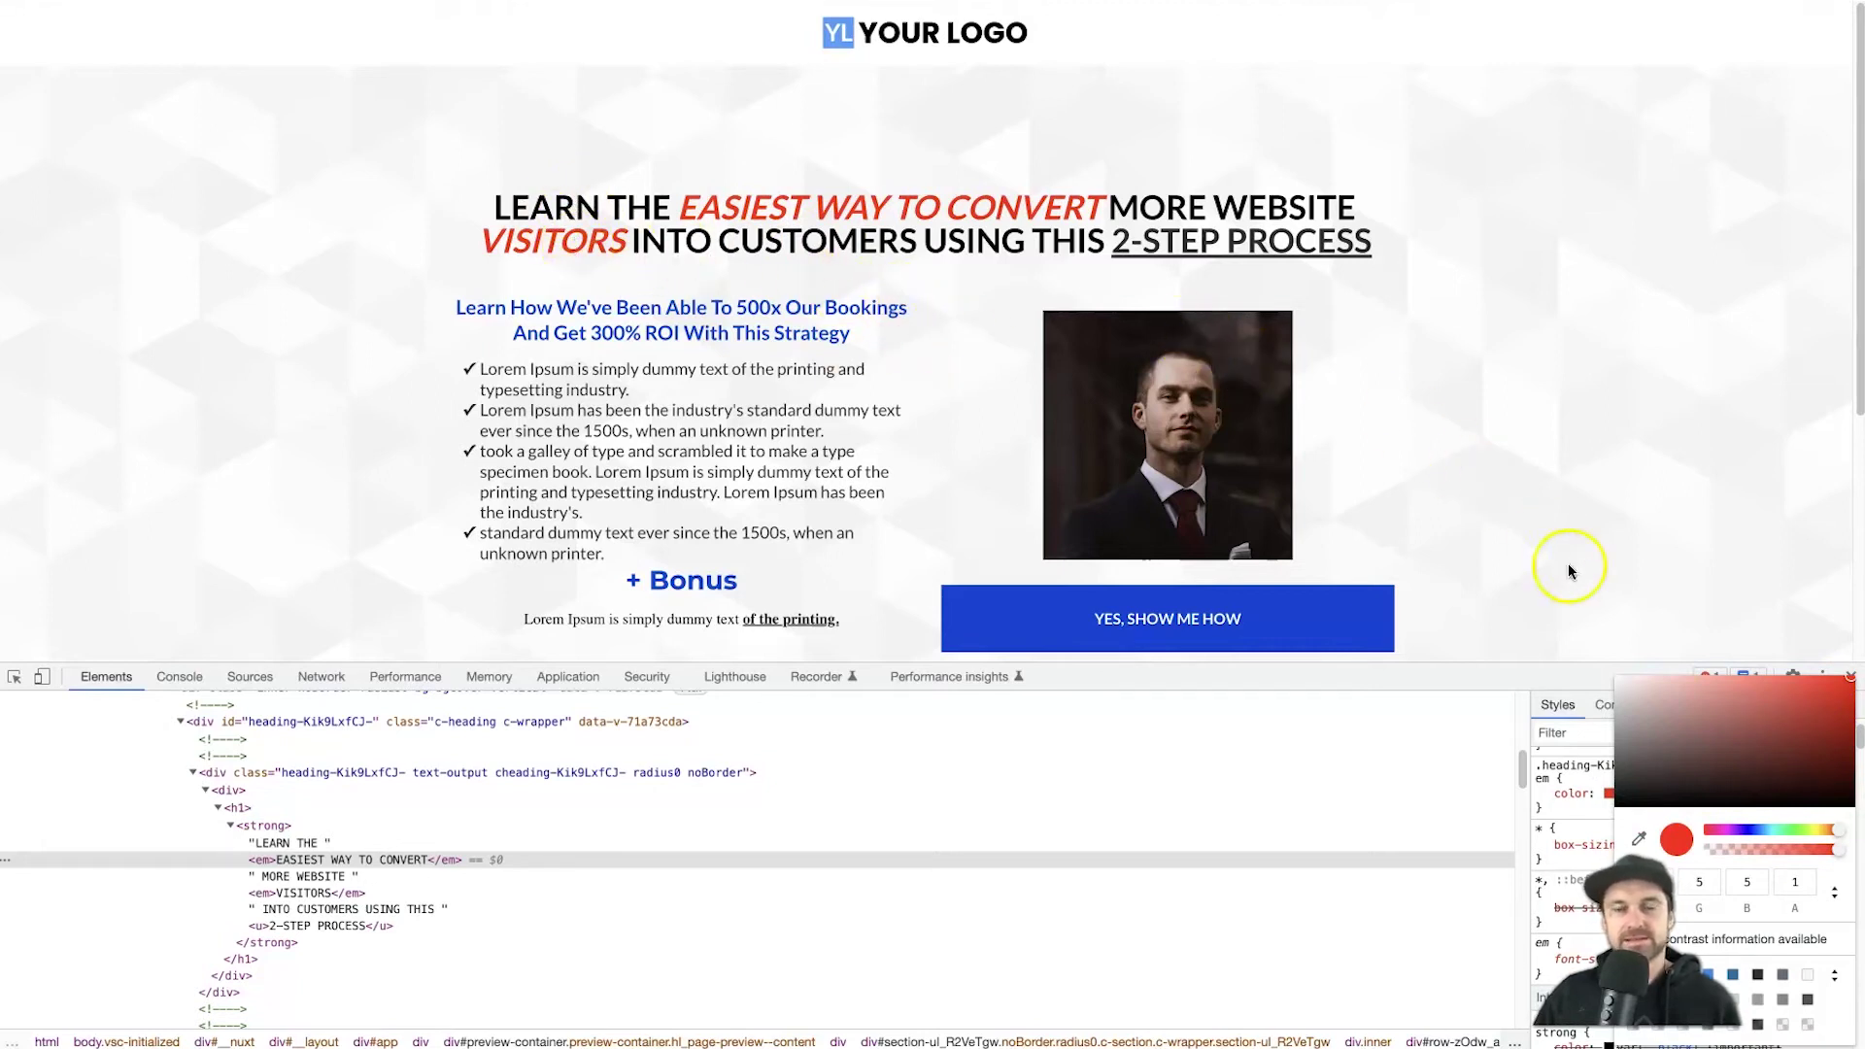
scroll(1729, 526, "down", 1)
scroll(1729, 527, "up", 1)
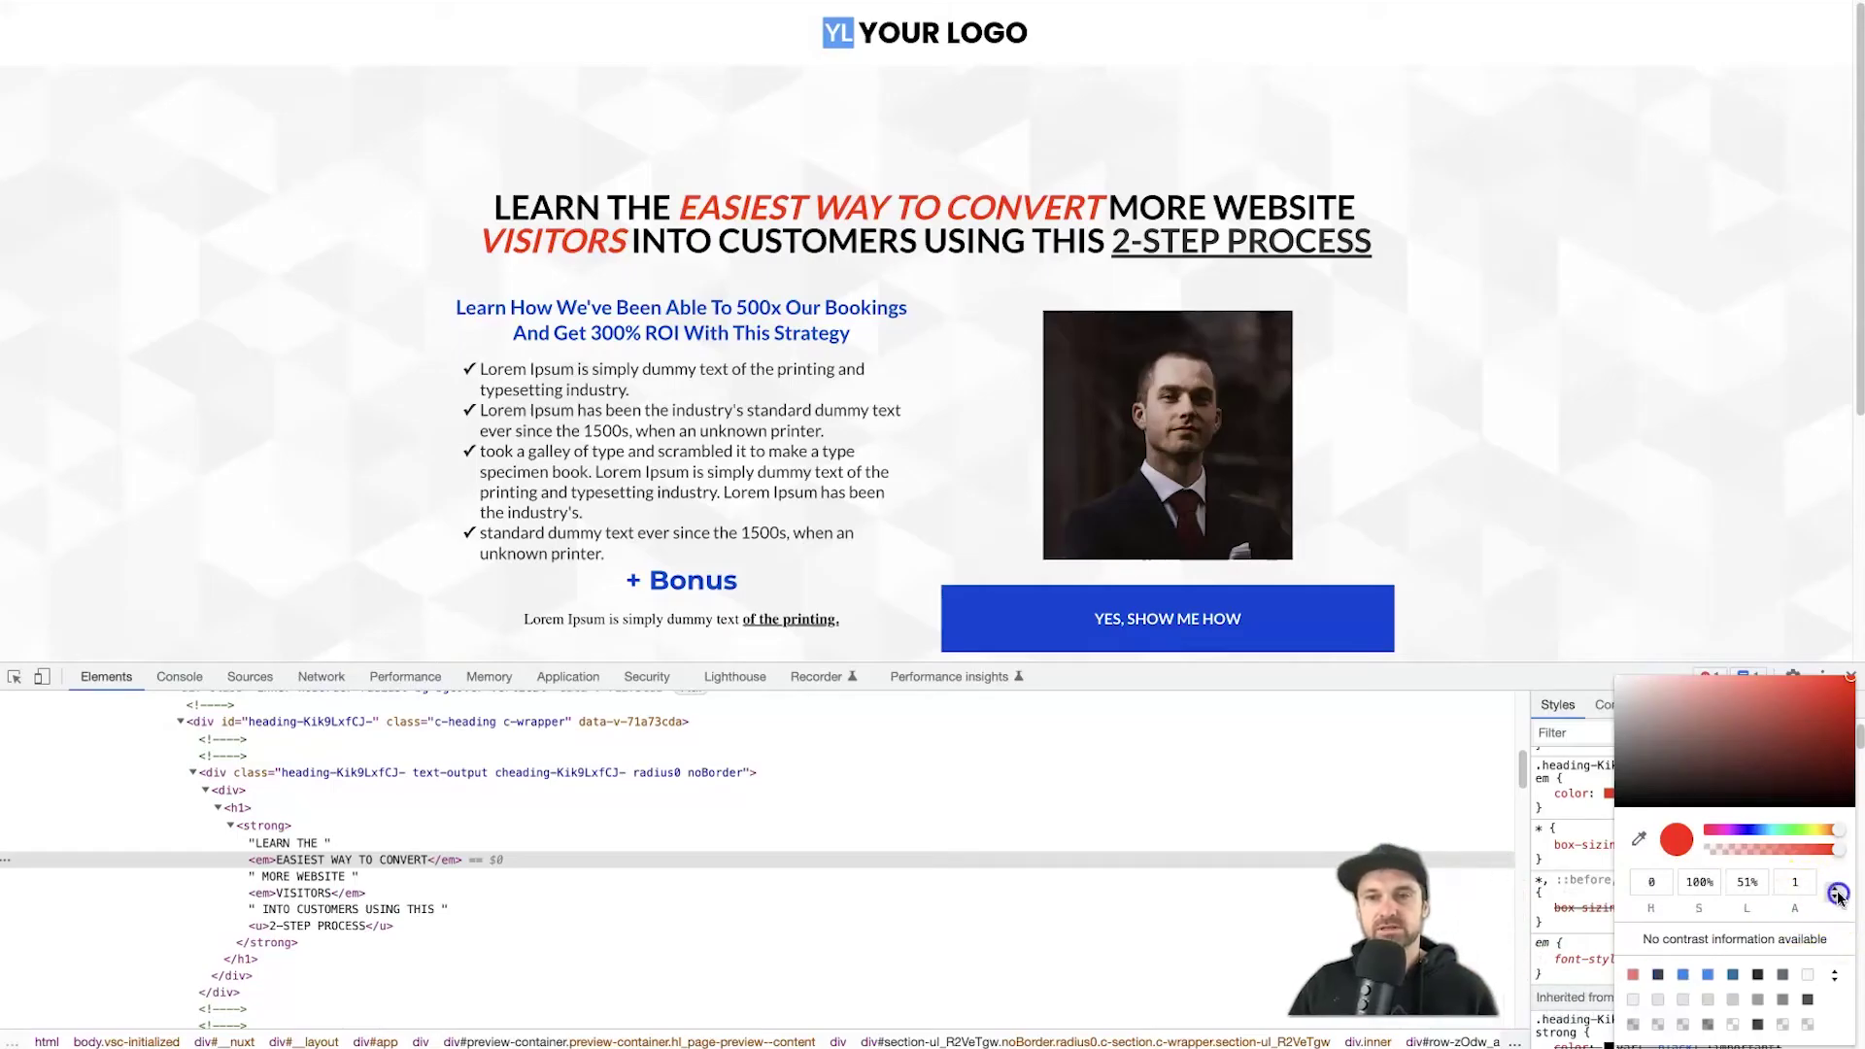
left_click(1835, 892)
left_click(1734, 877)
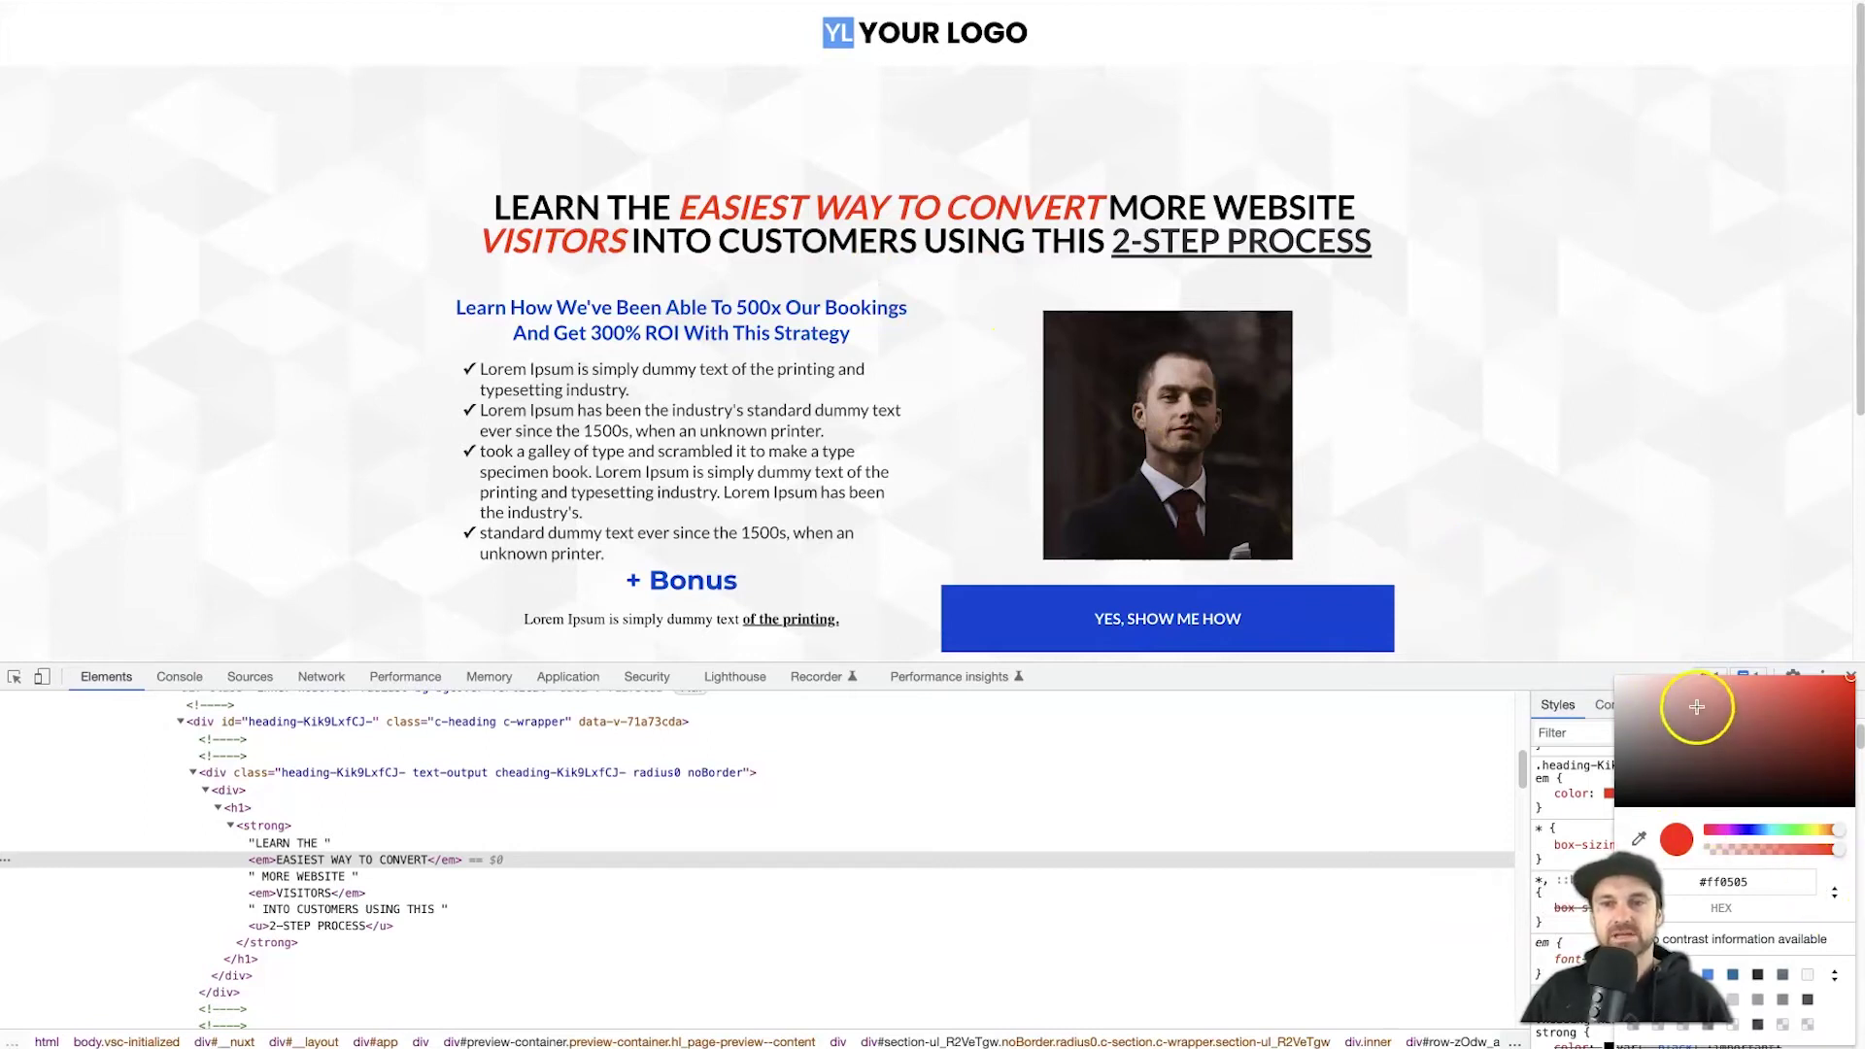
key("Escape")
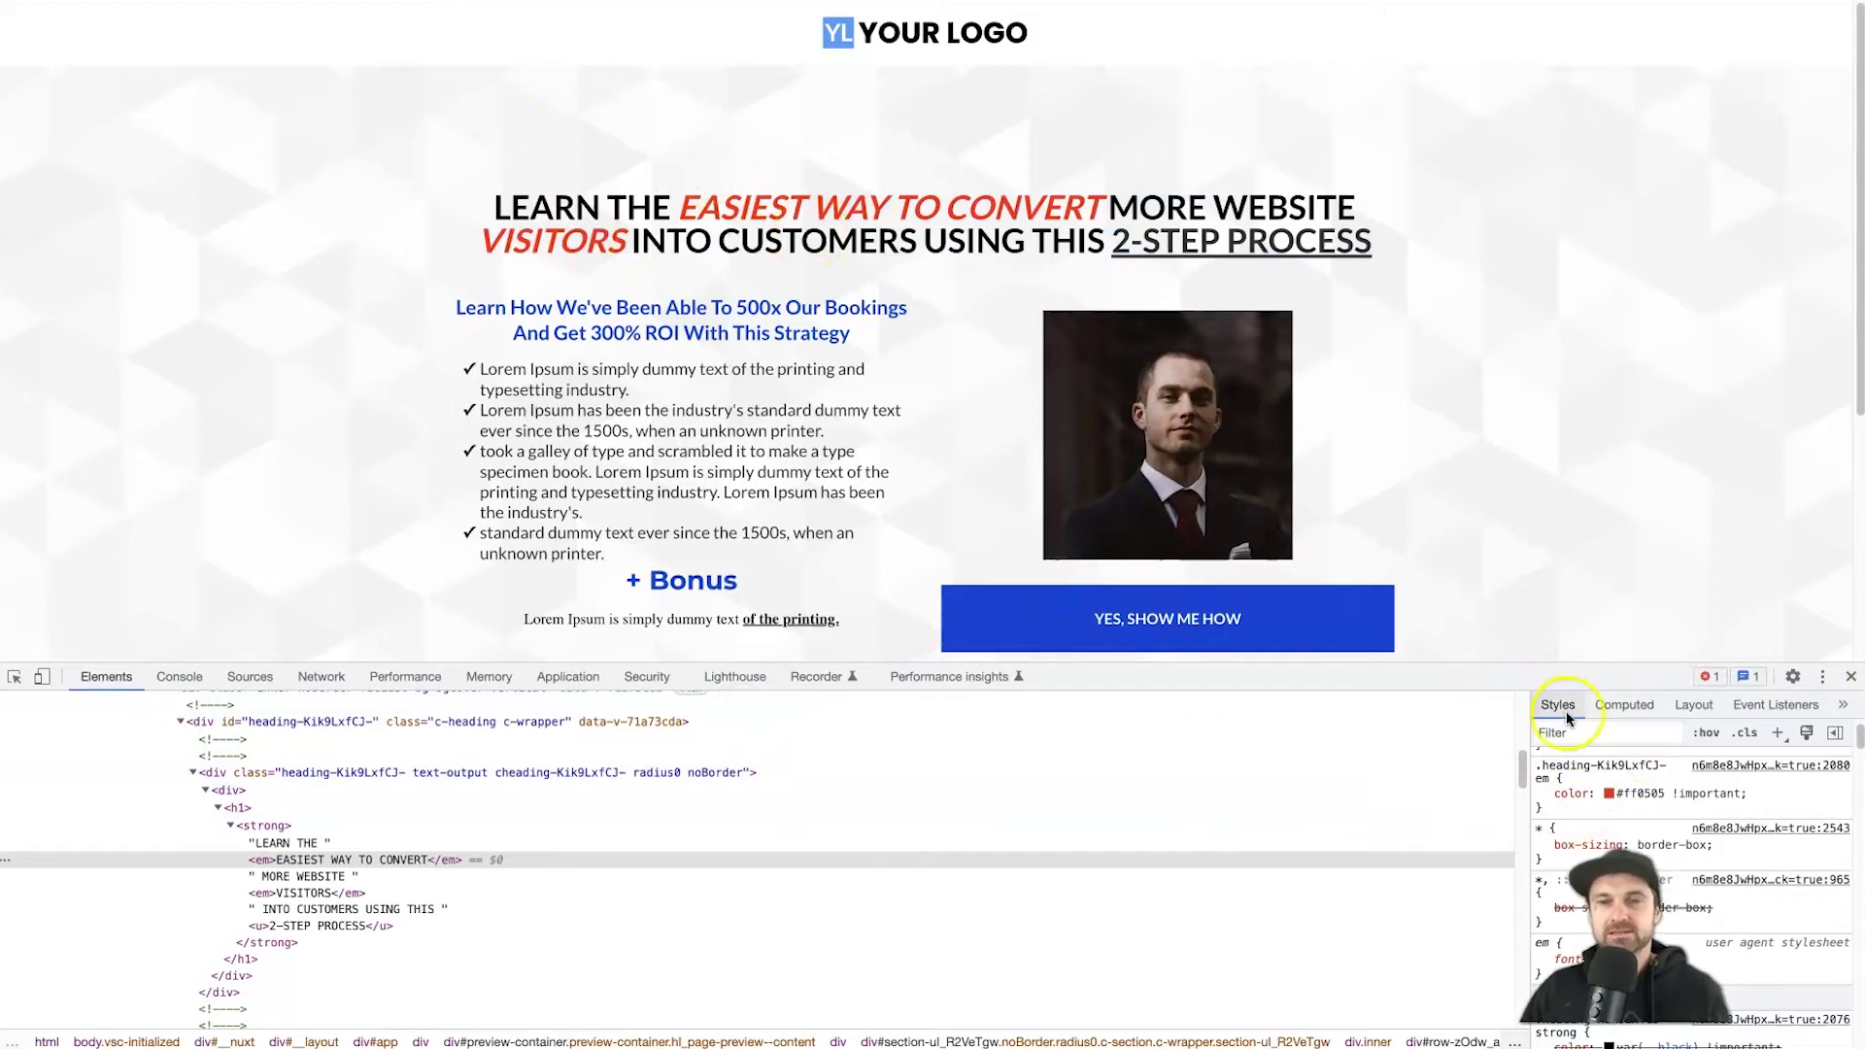
left_click(1760, 795)
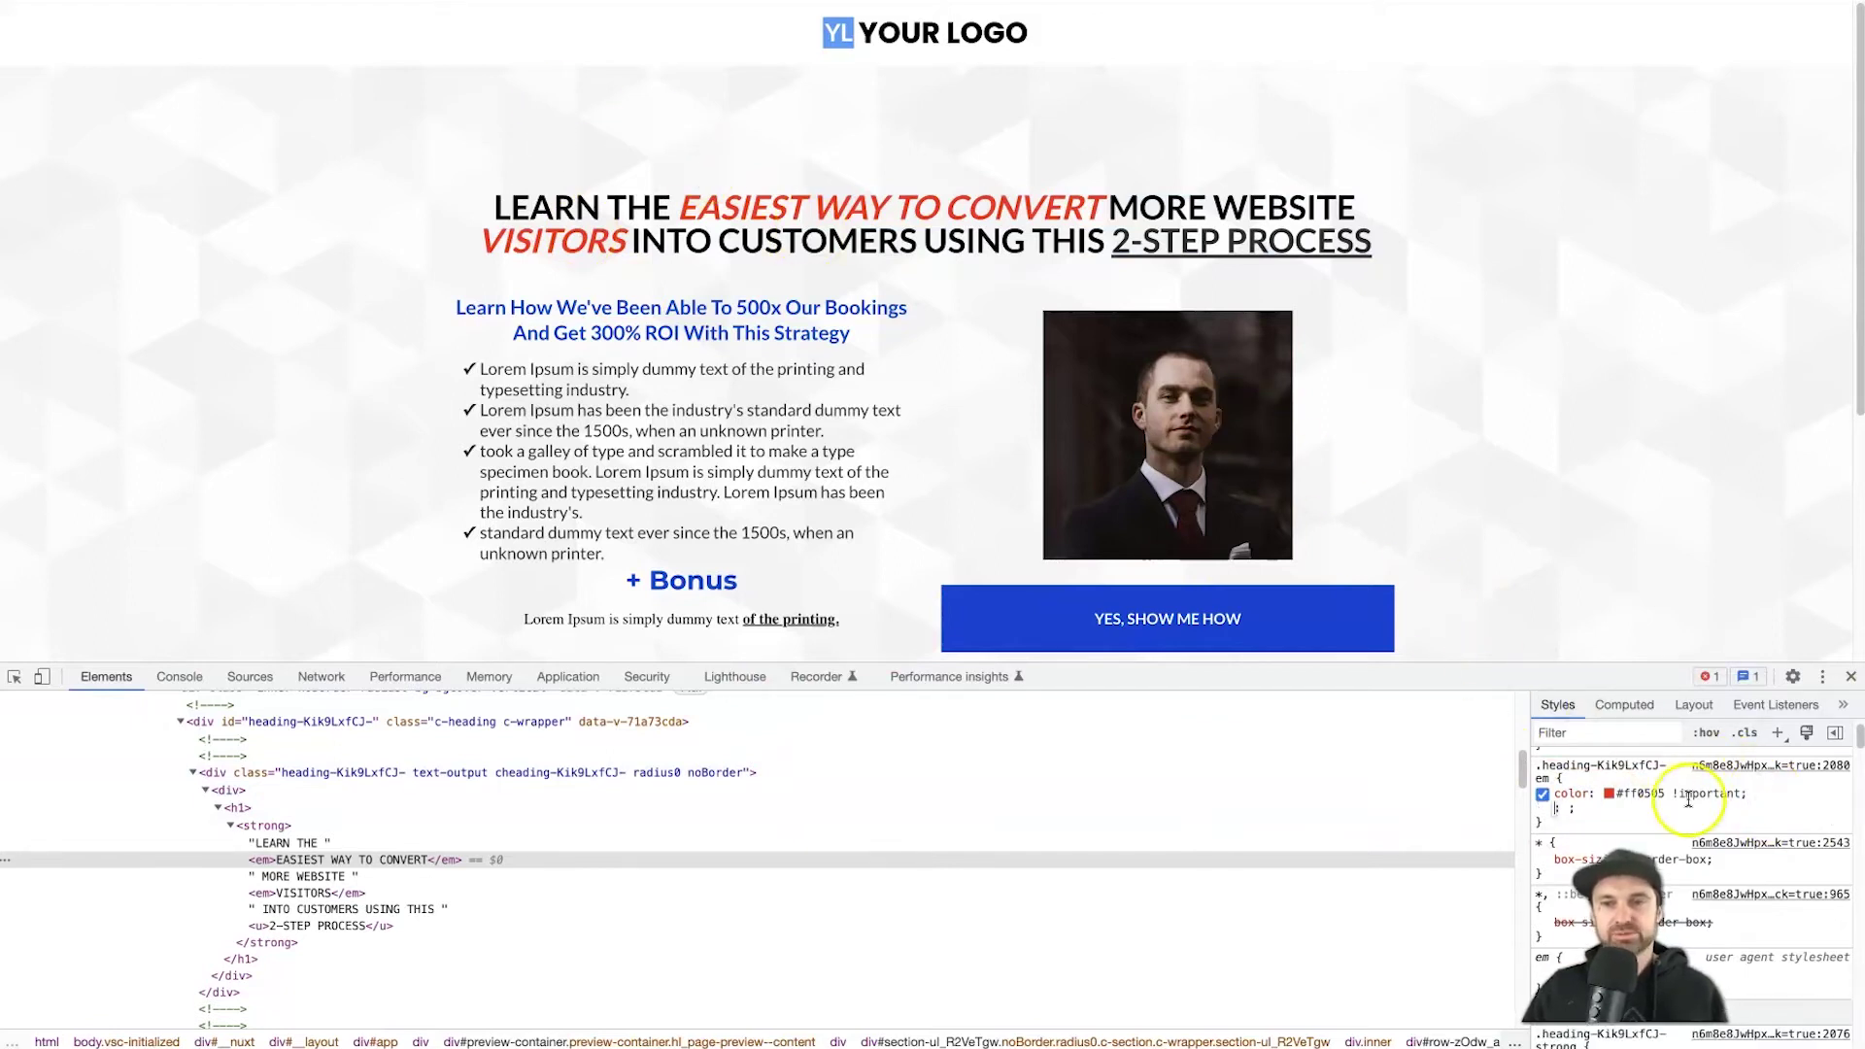
- Add font-style: normal to the em rule so the red phrases lose their italics
left_click(1765, 796)
left_click(1750, 795)
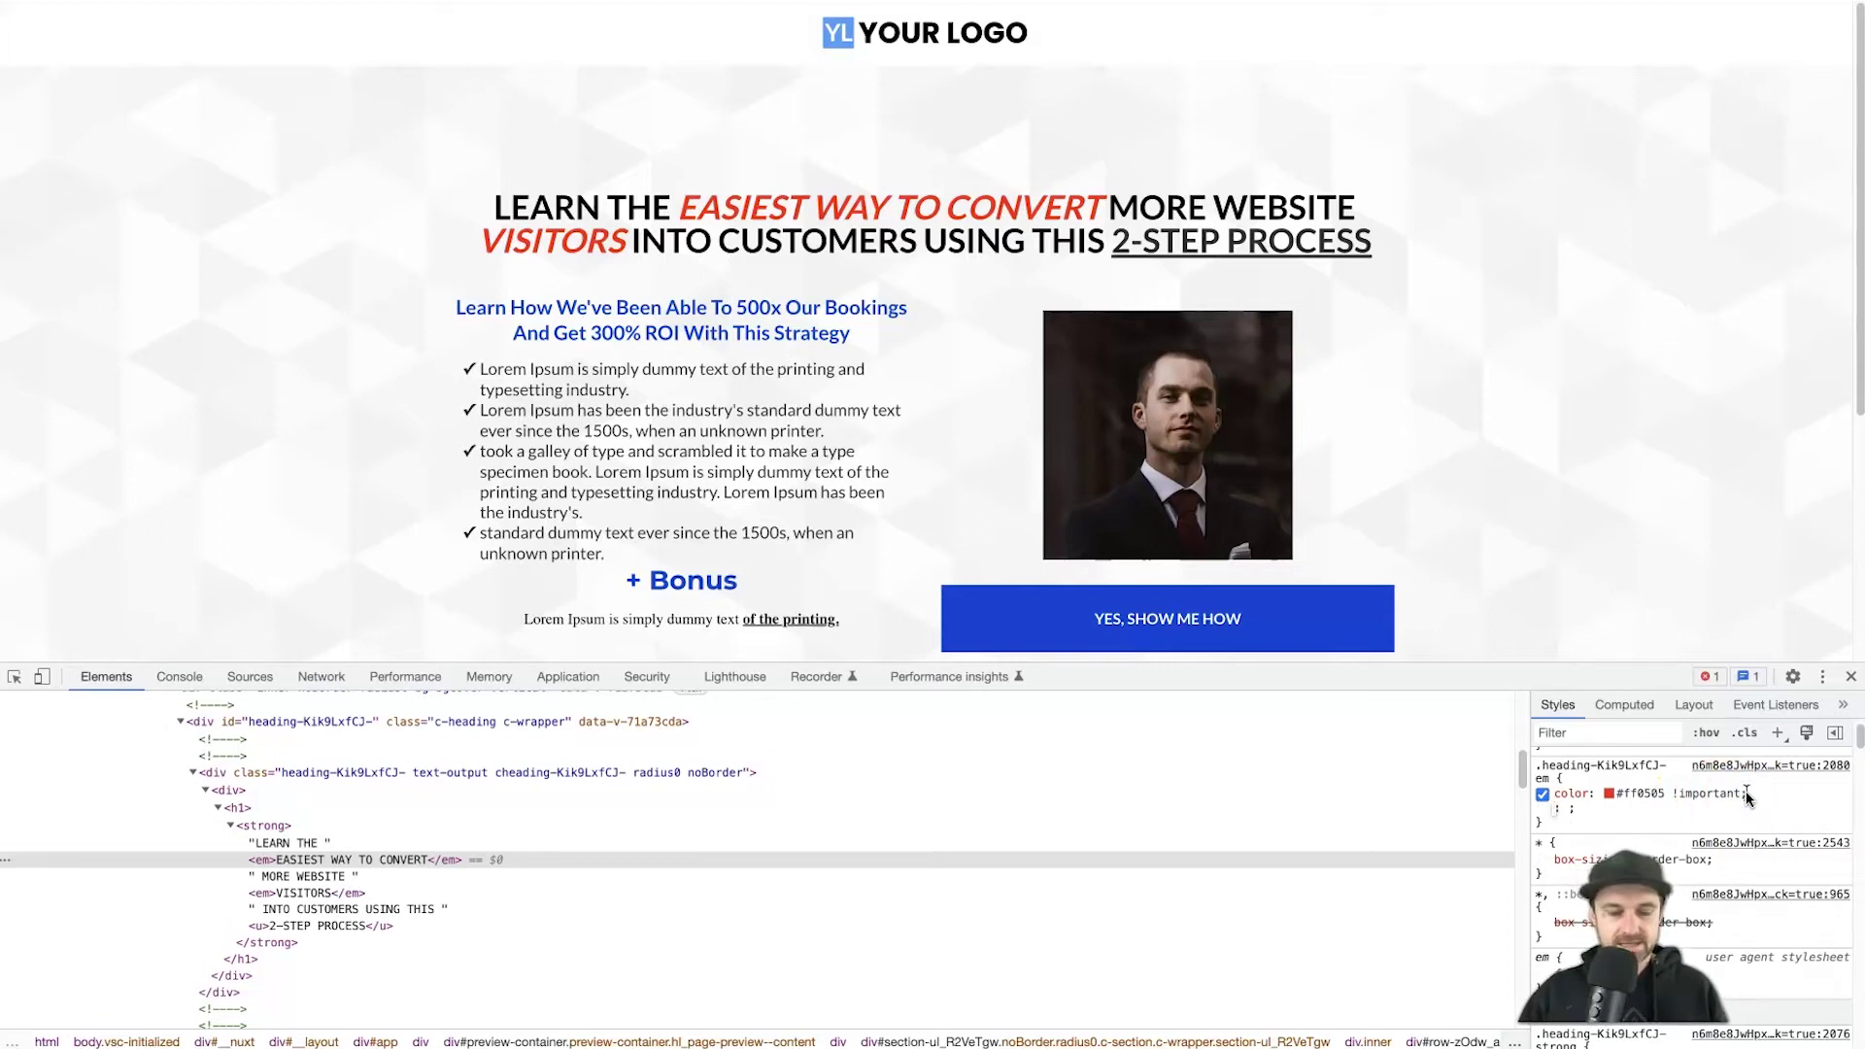
left_click(1559, 810)
left_click(1572, 802)
type("font-s")
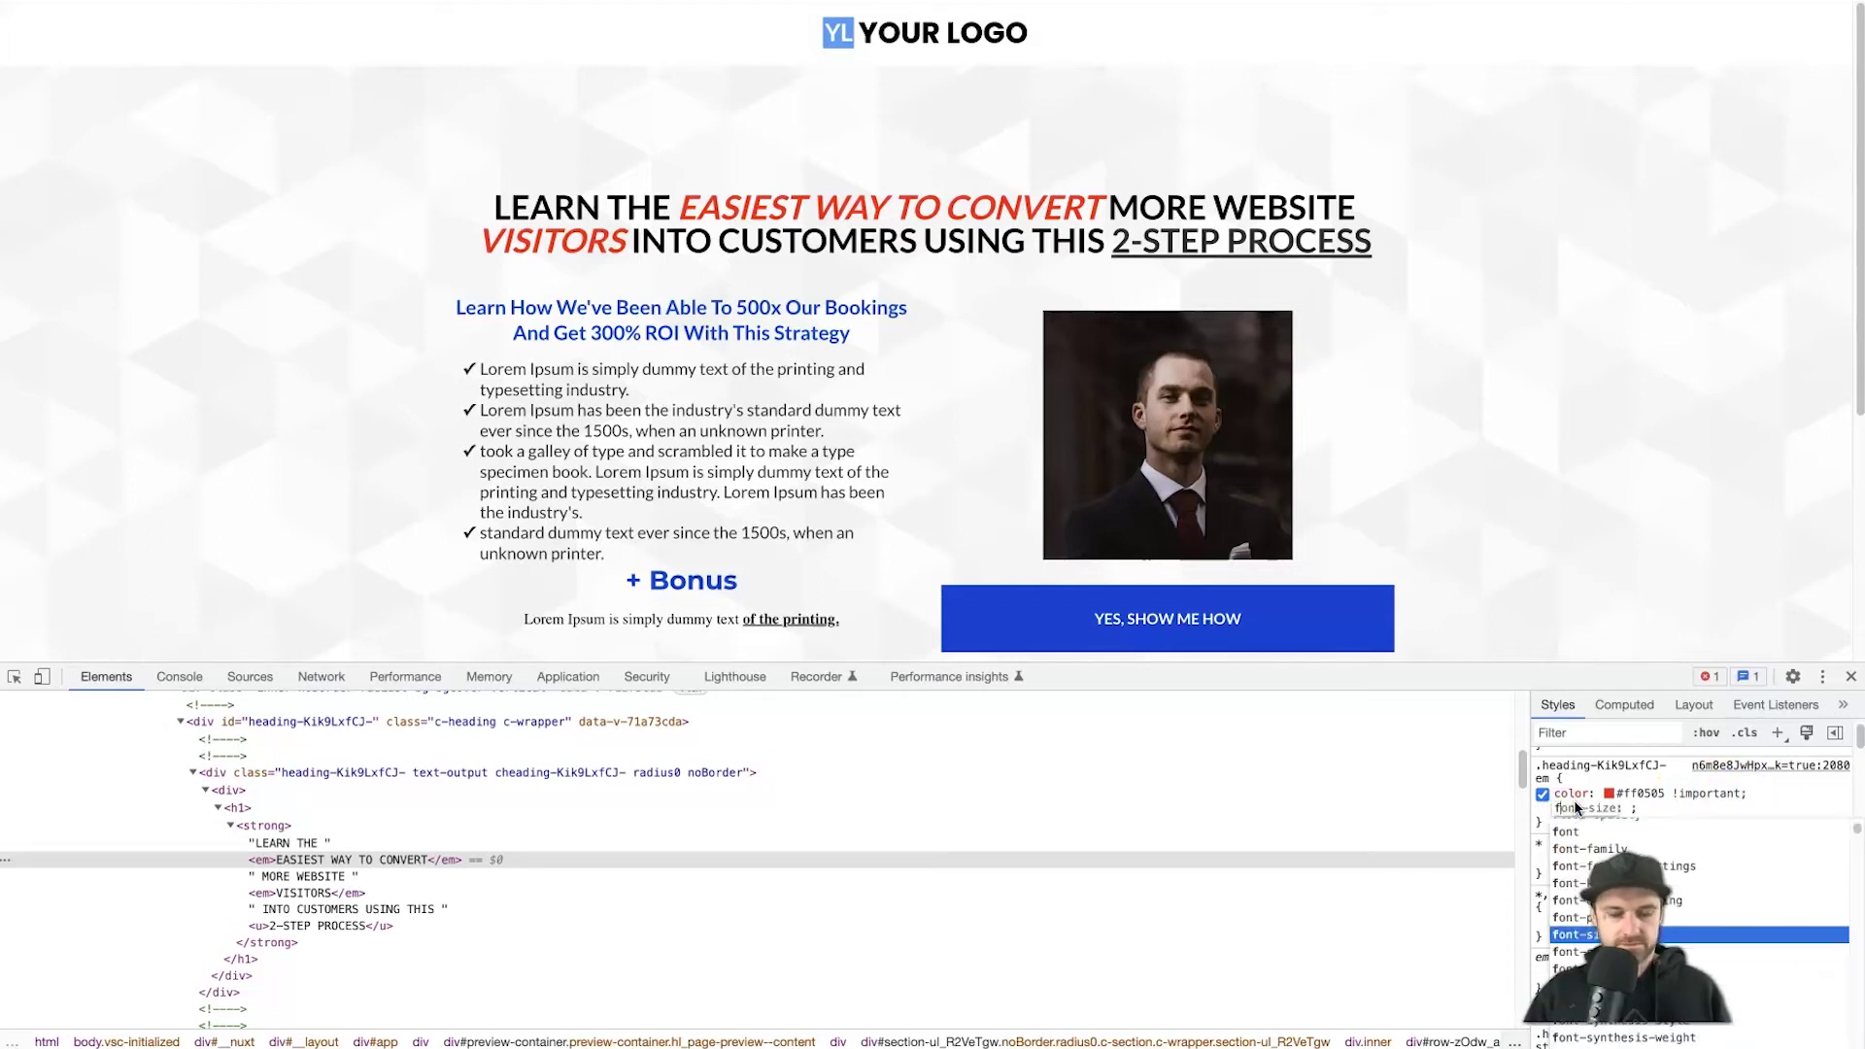
type("ty")
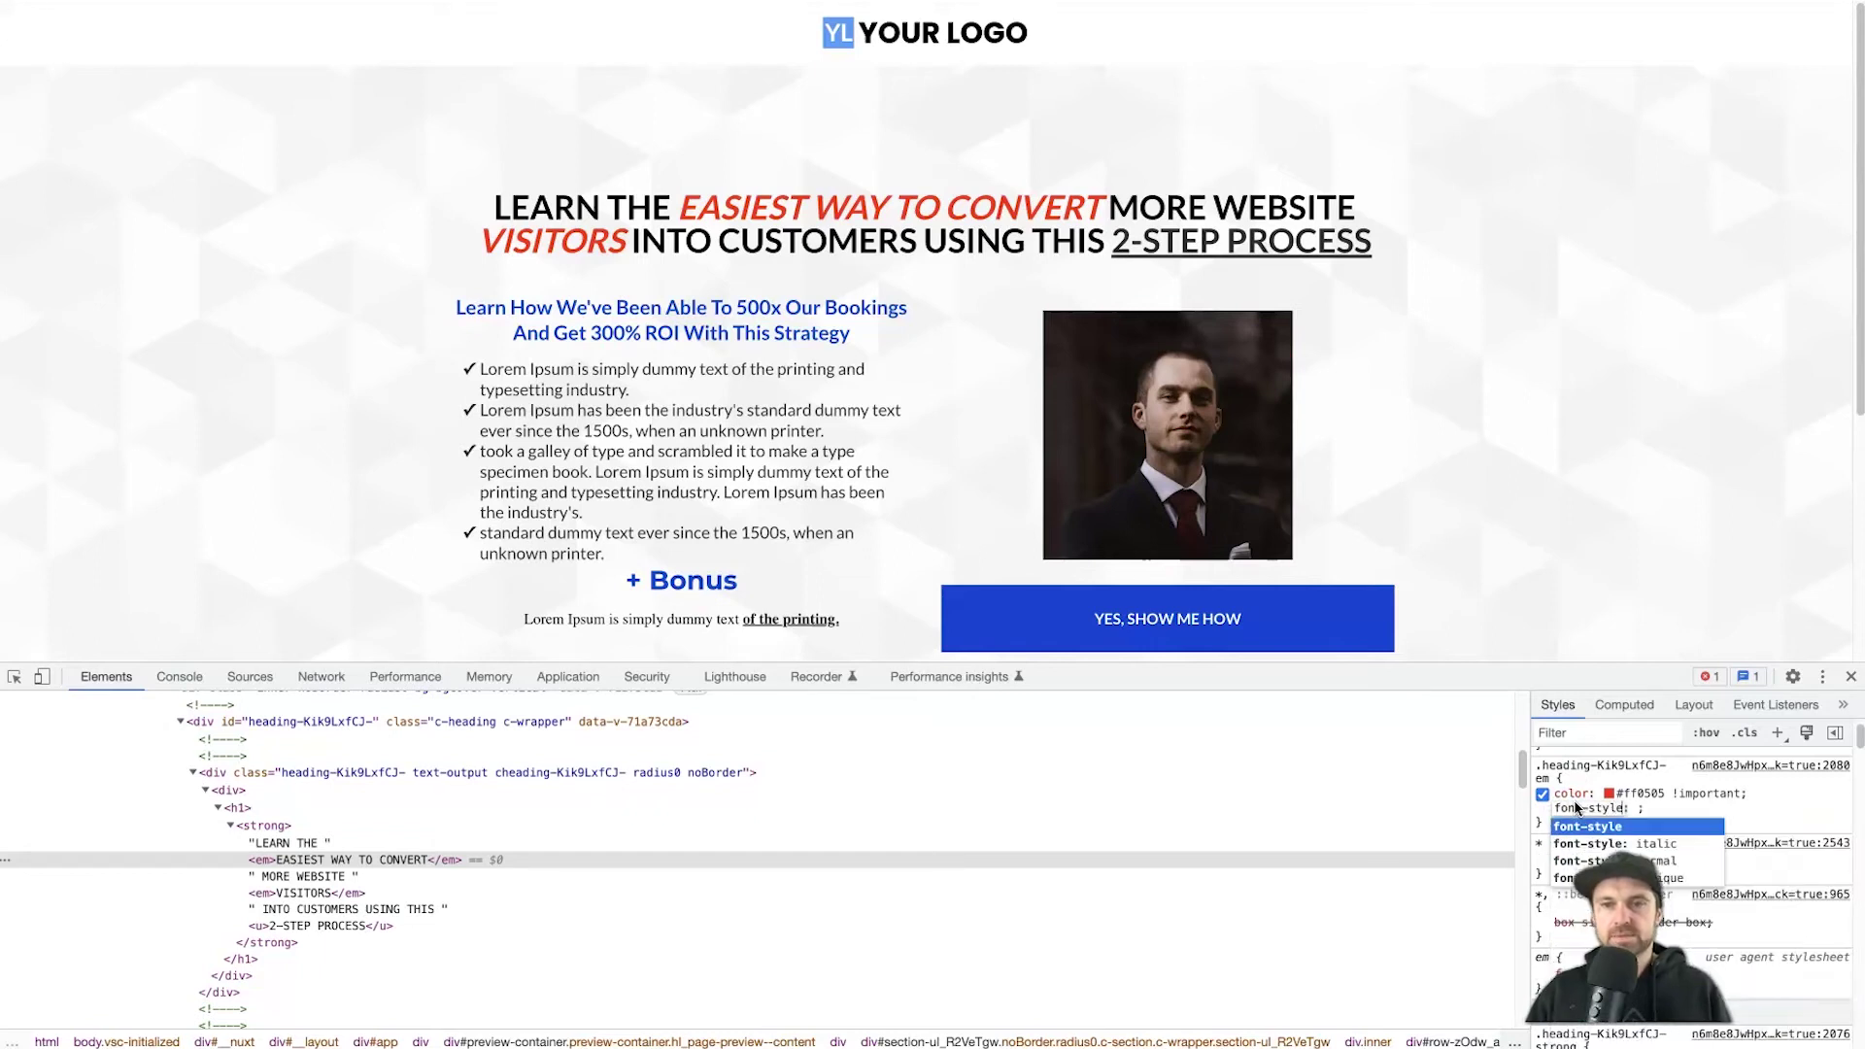
key("Tab")
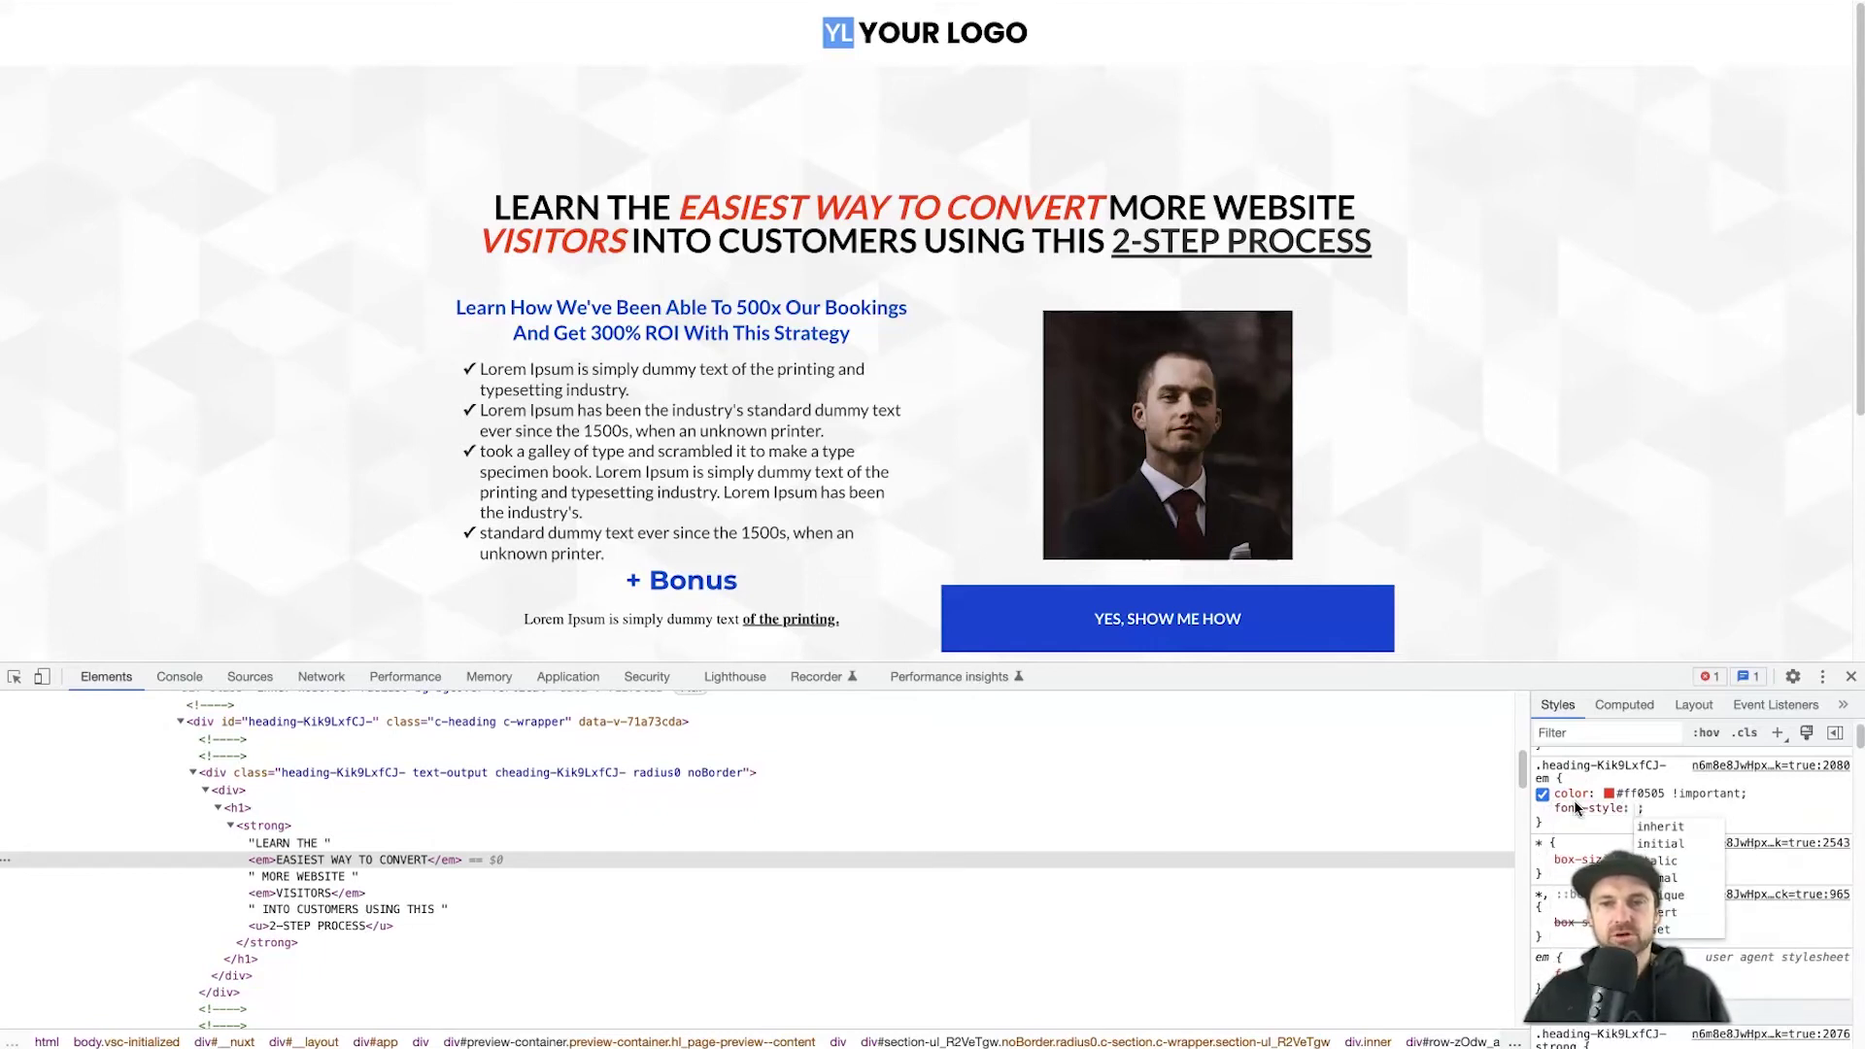
left_click(1575, 808)
key("Down")
key("Down")
key("Down")
key("Down")
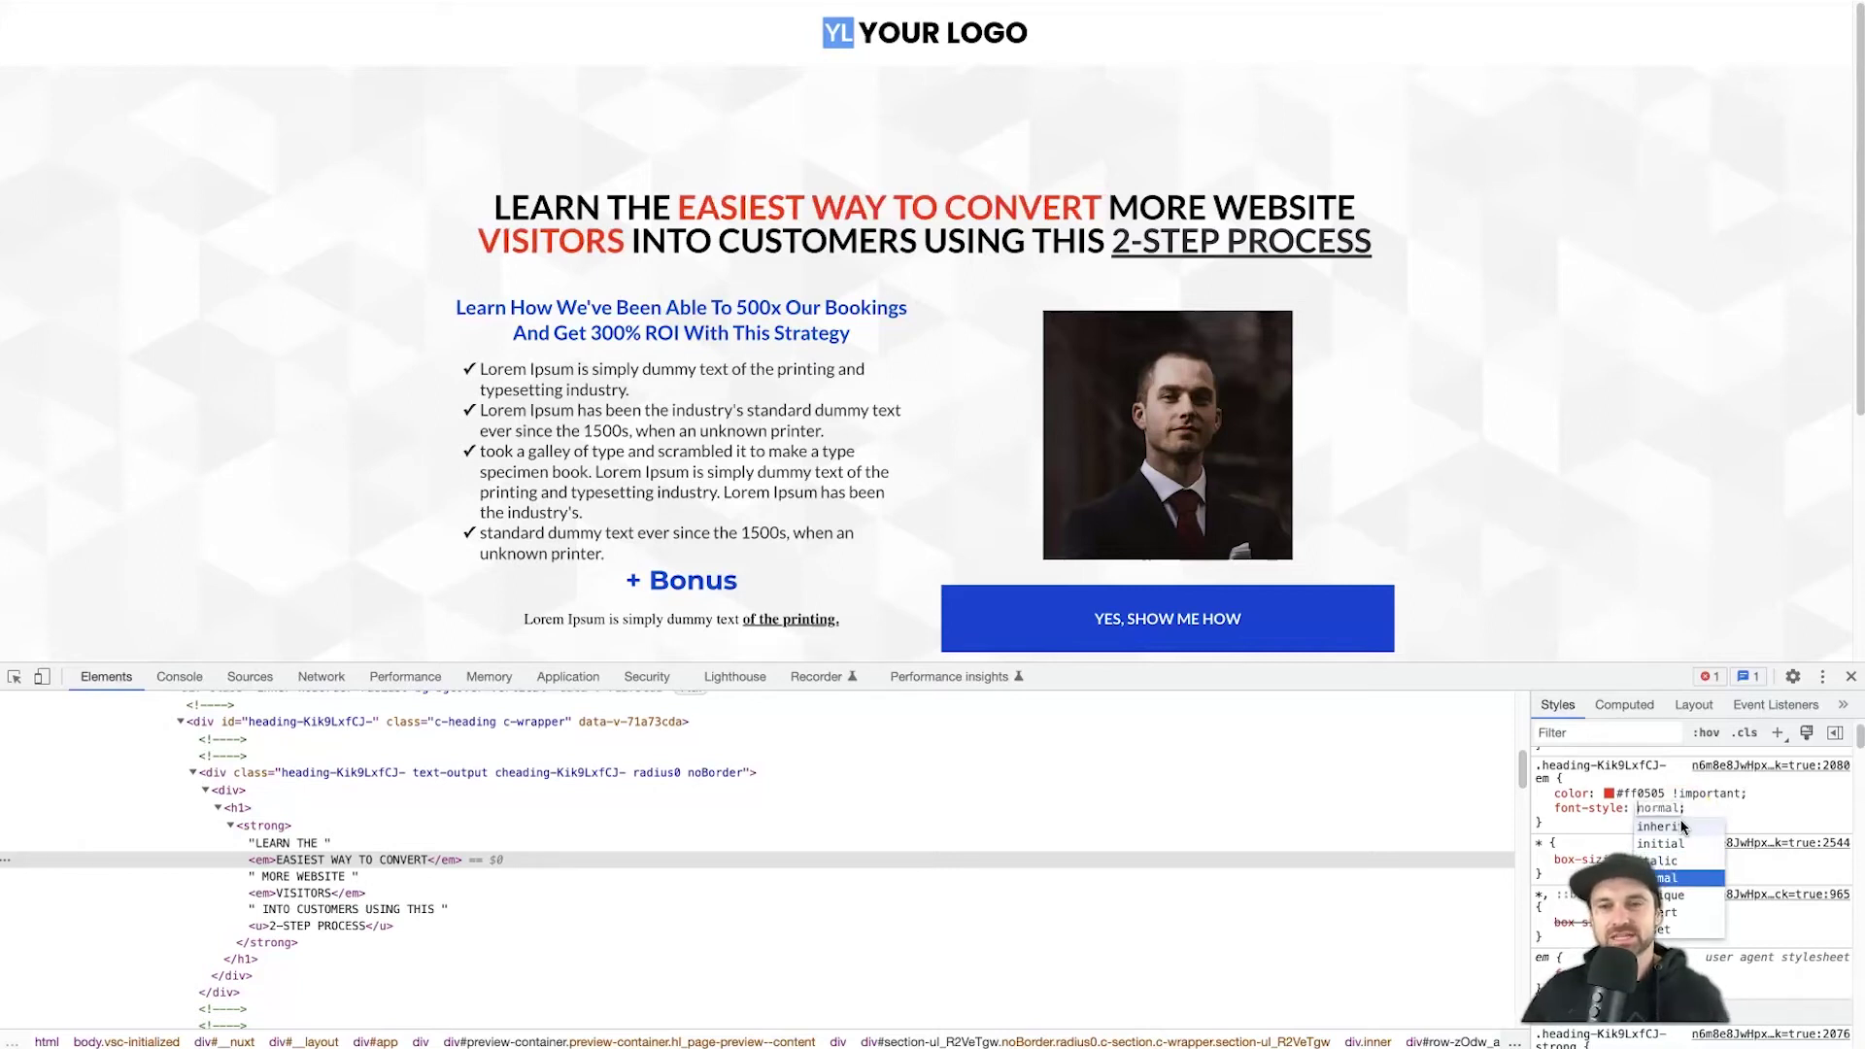
key("Return")
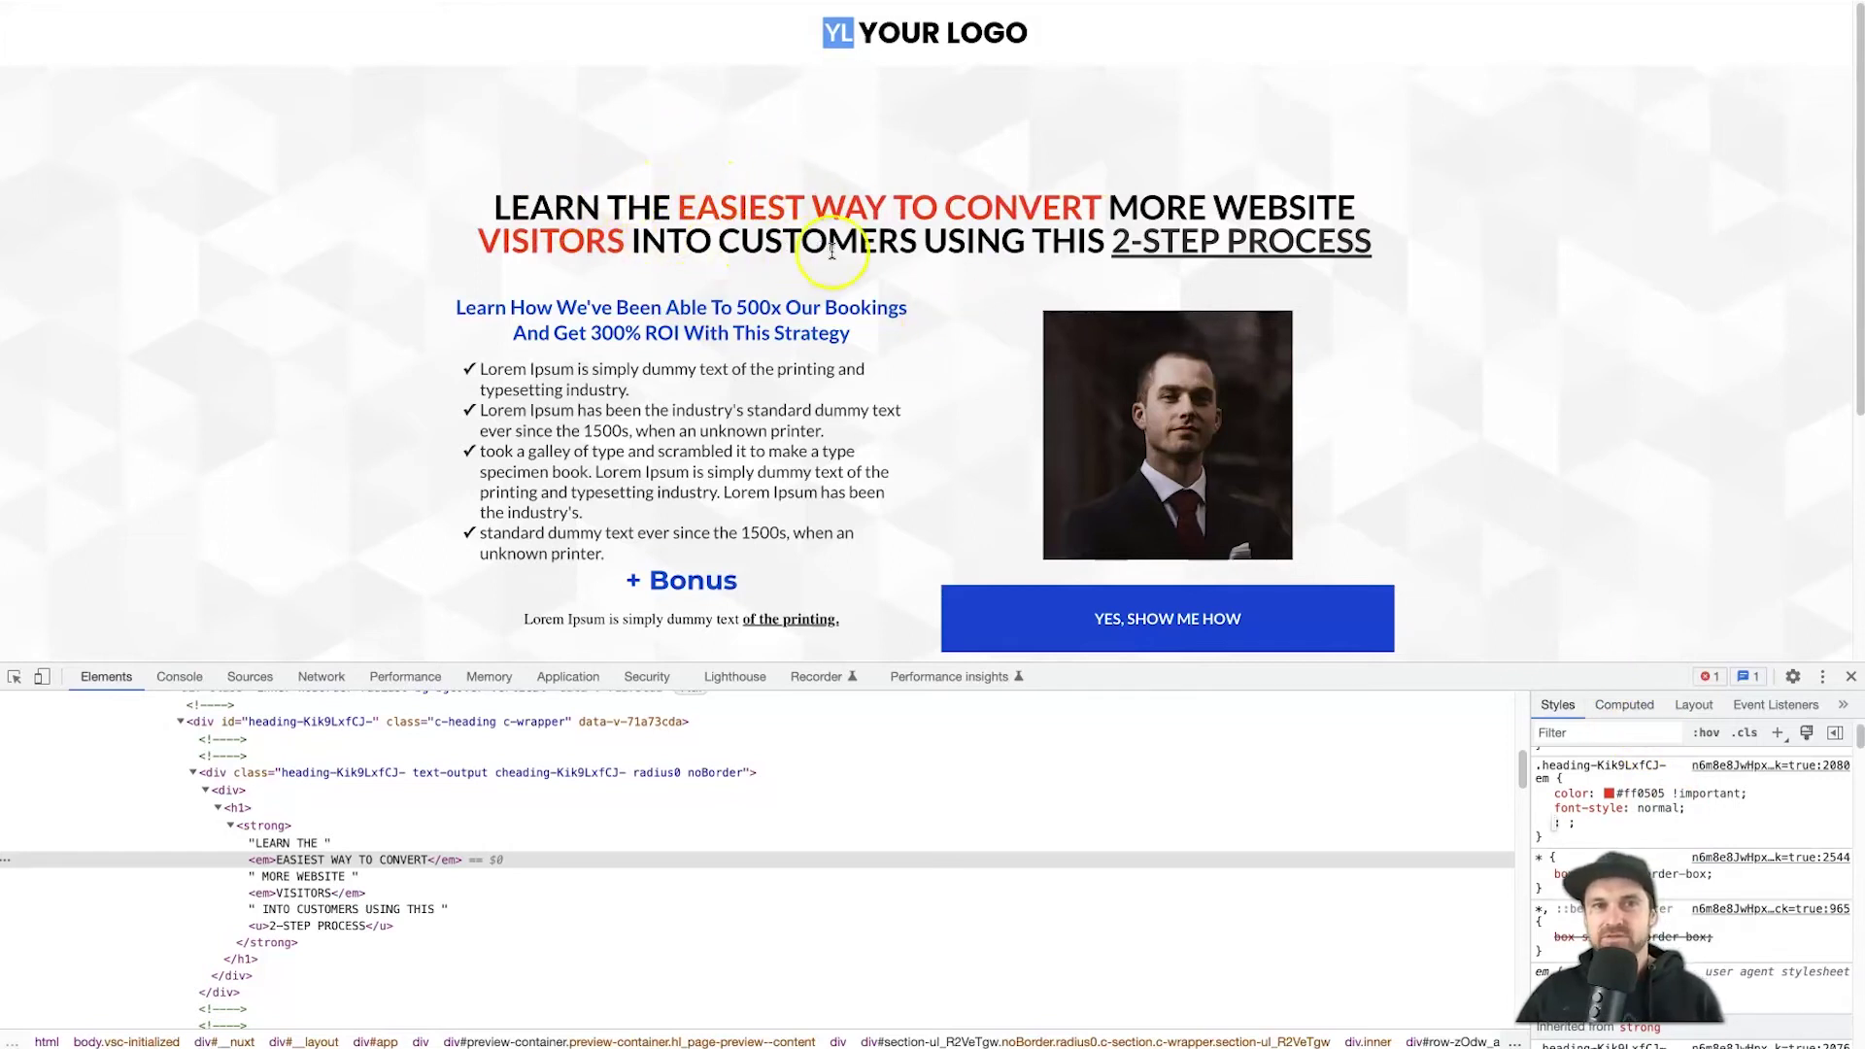
- Remove the empty property line and select the whole em rule text
scroll(1587, 827, "down", 1)
left_click(1576, 813)
scroll(1570, 785, "up", 1)
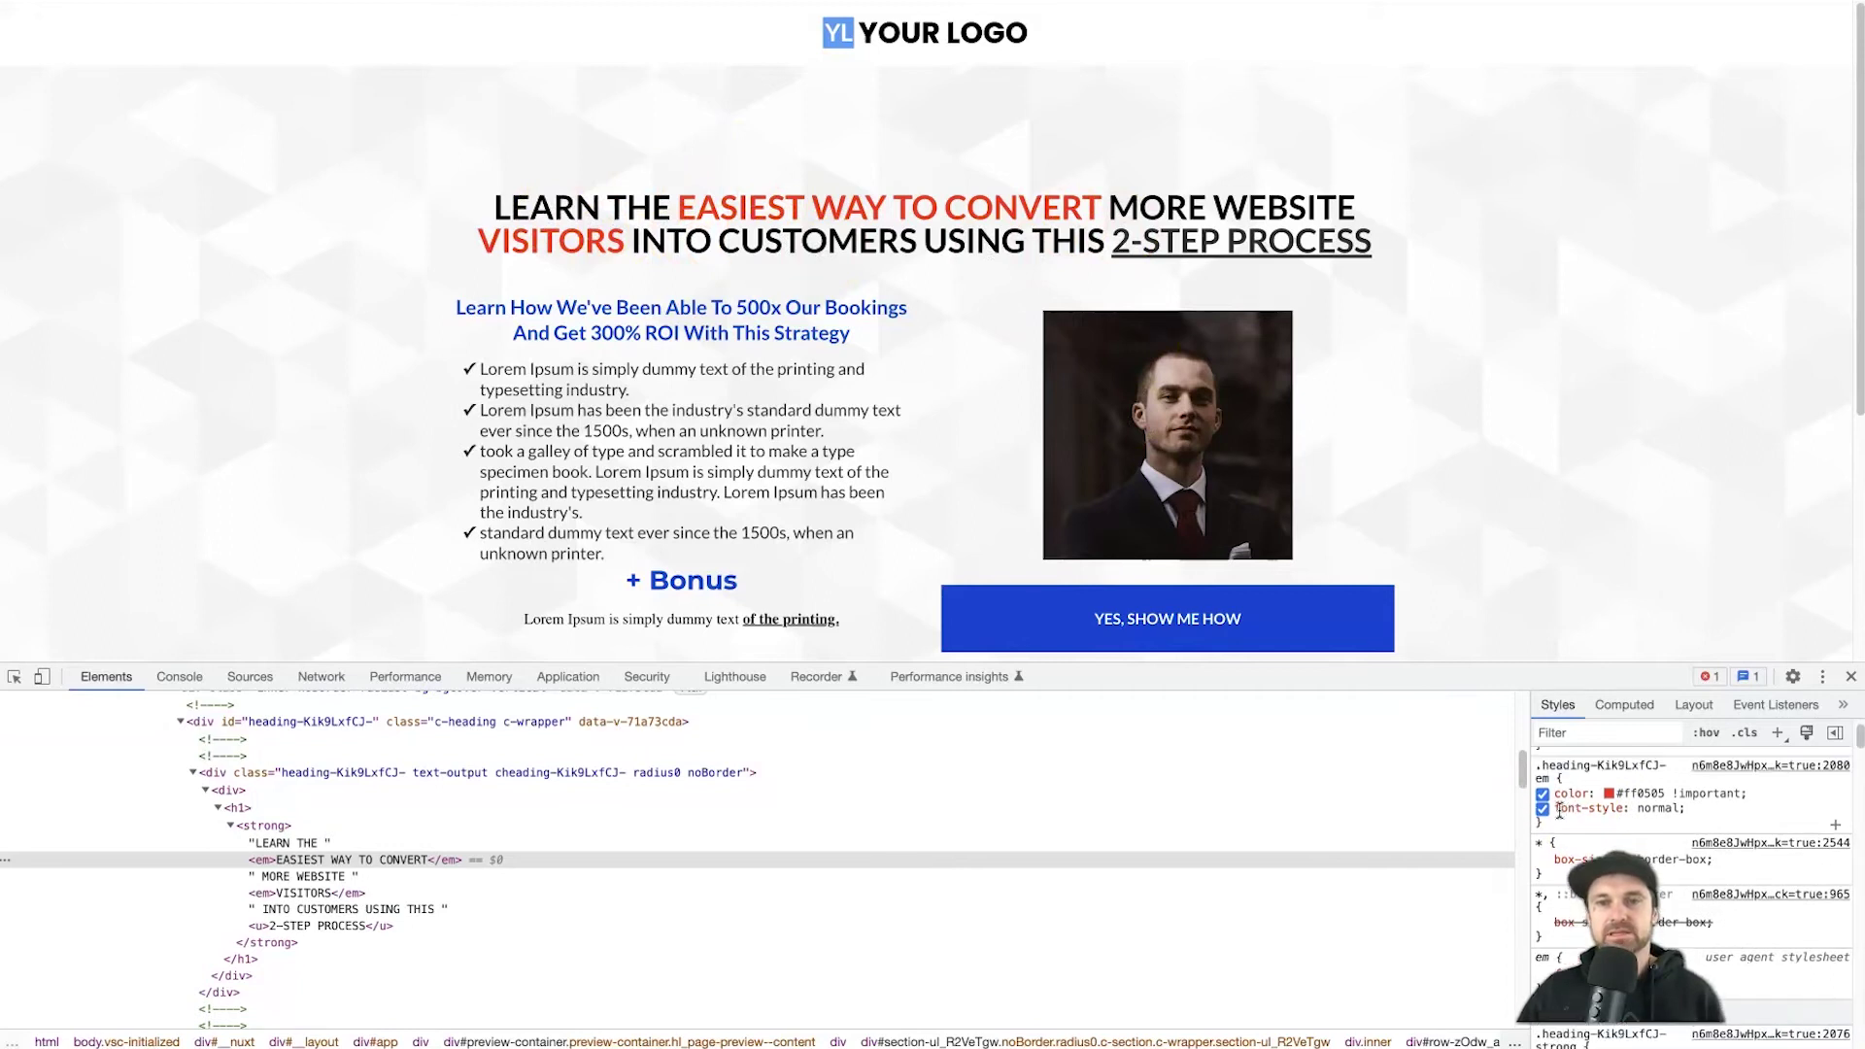
left_click_drag(1557, 816, 1536, 767)
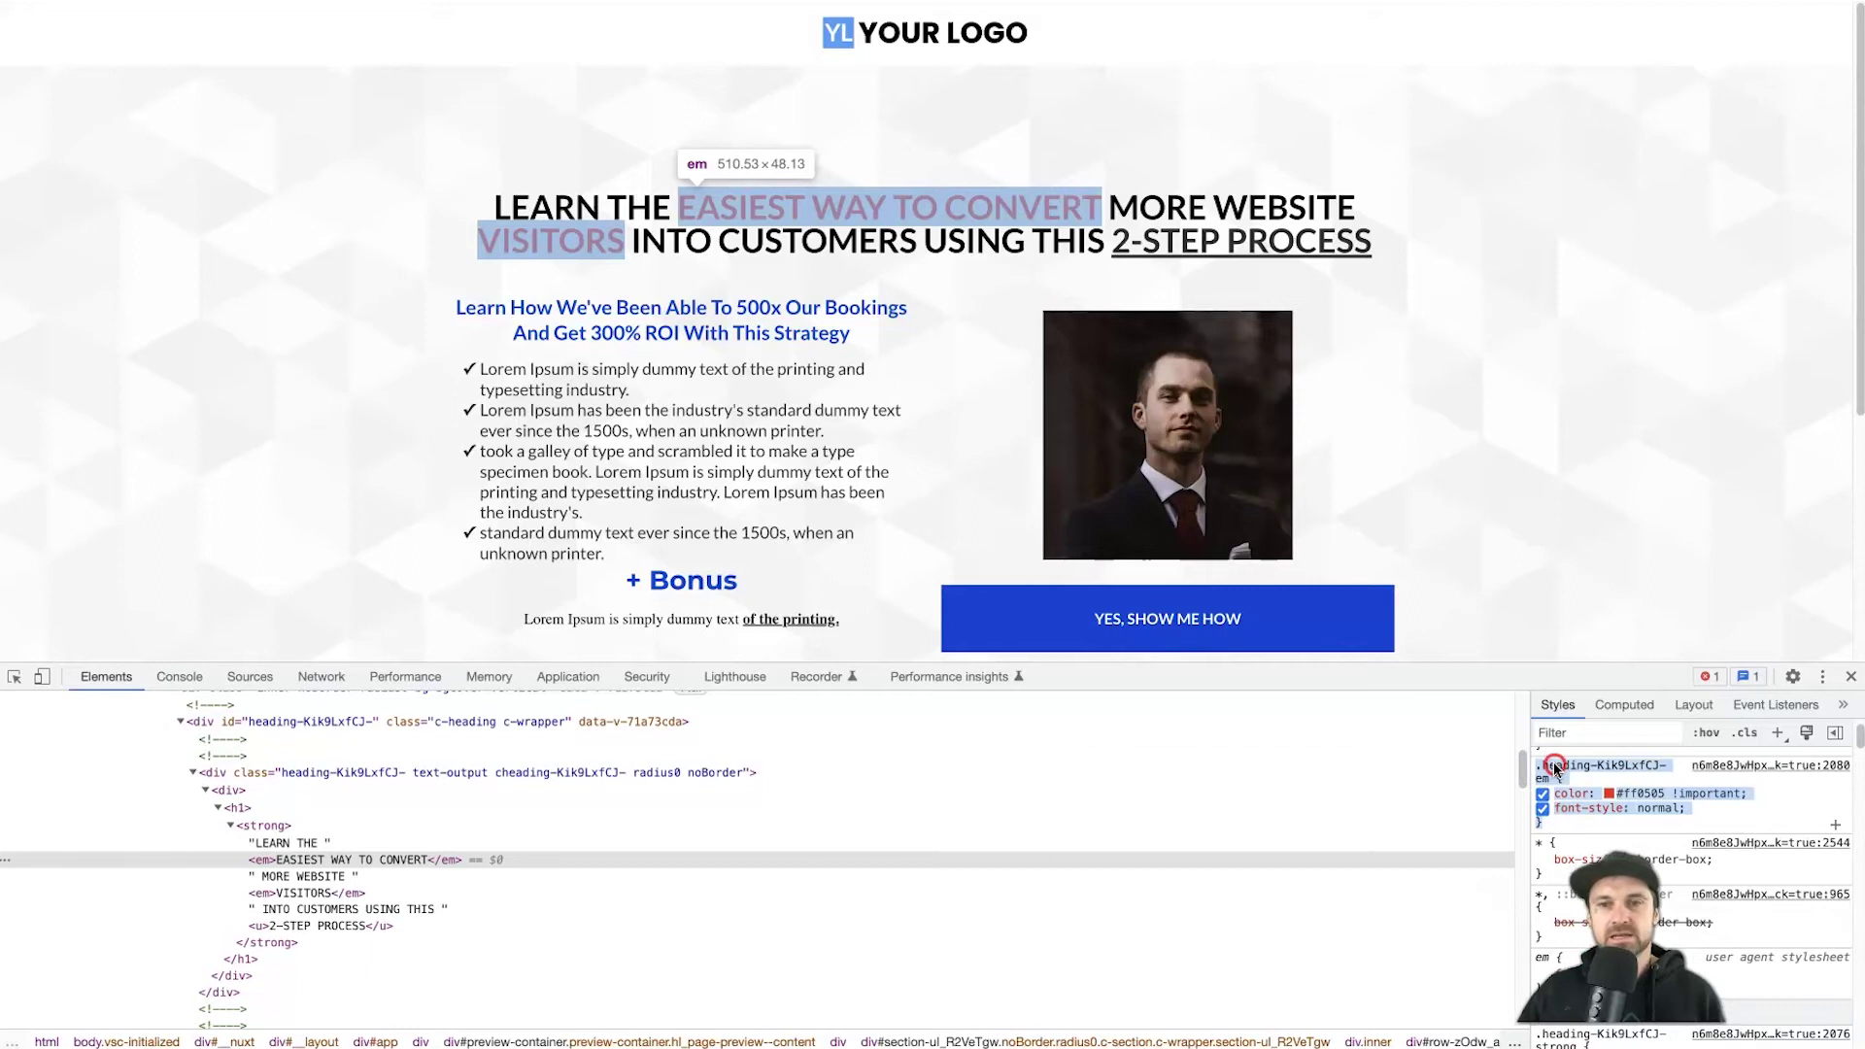
- Copy the em rule from DevTools, paste it into the page's Custom CSS, and save
right_click(1555, 767)
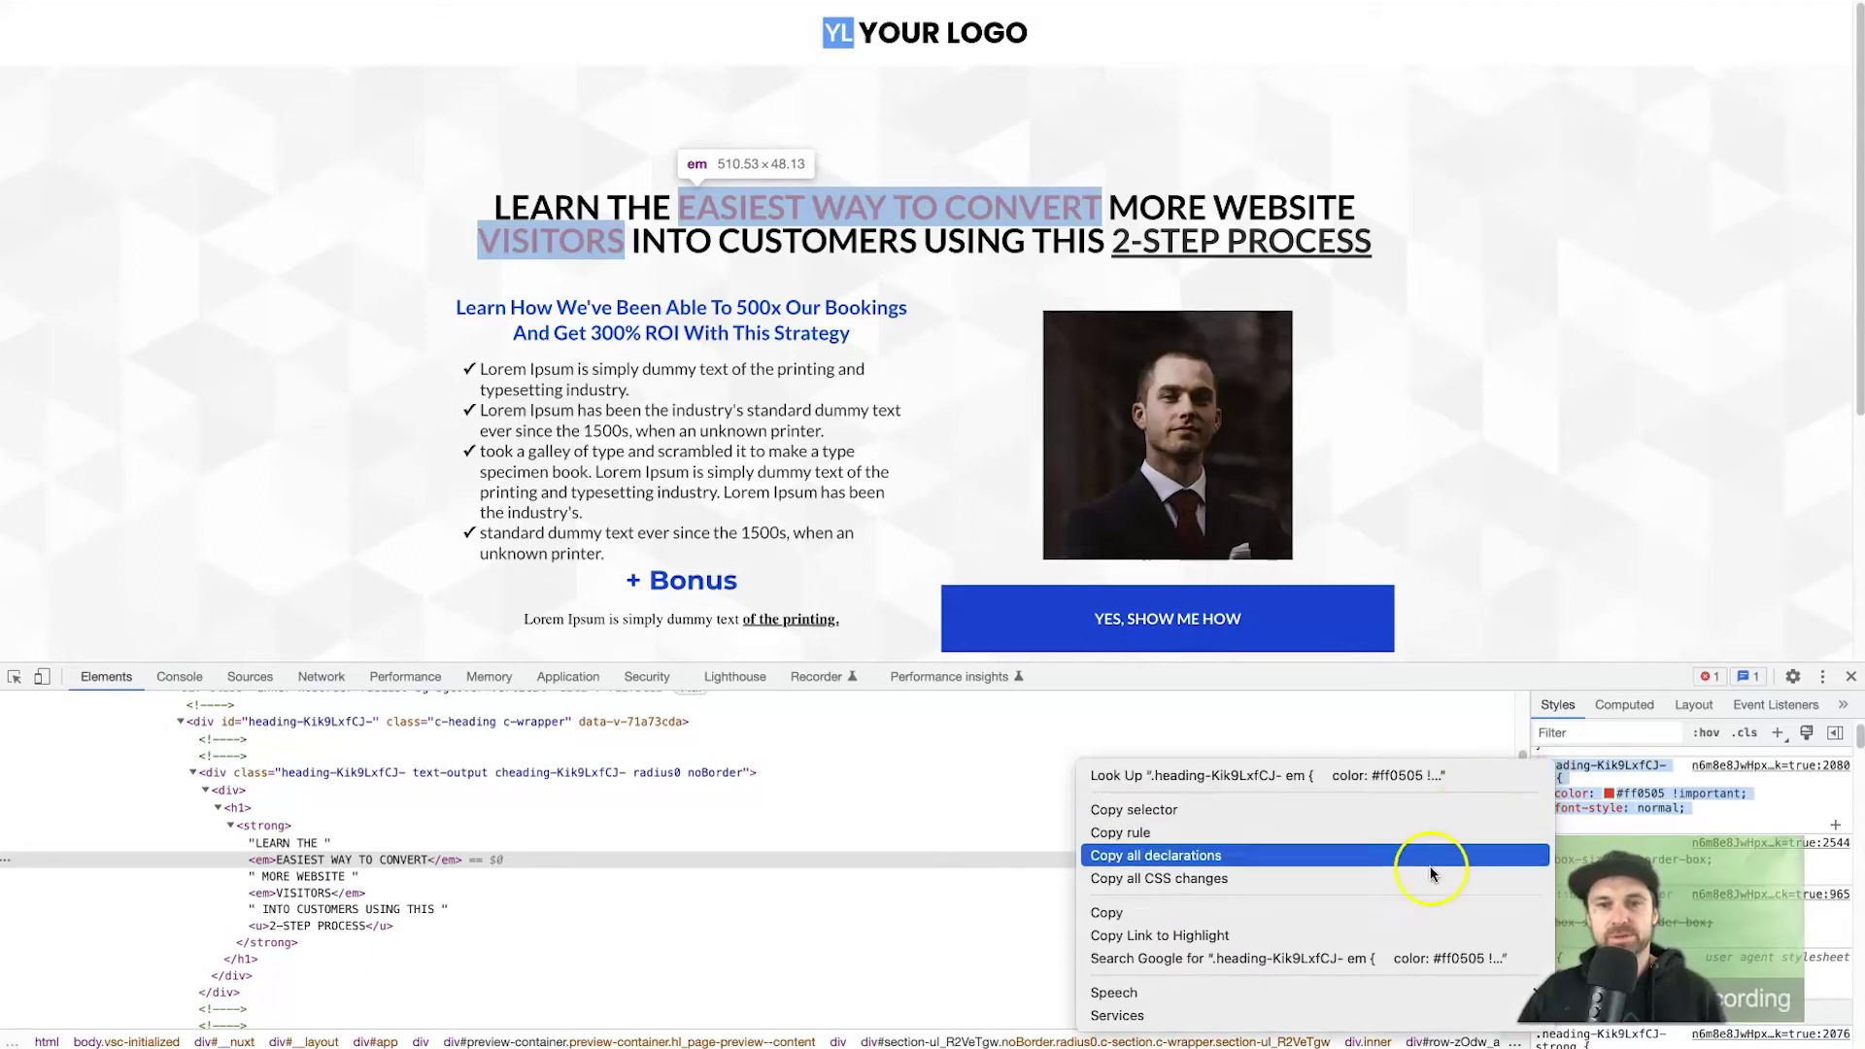
left_click(1418, 909)
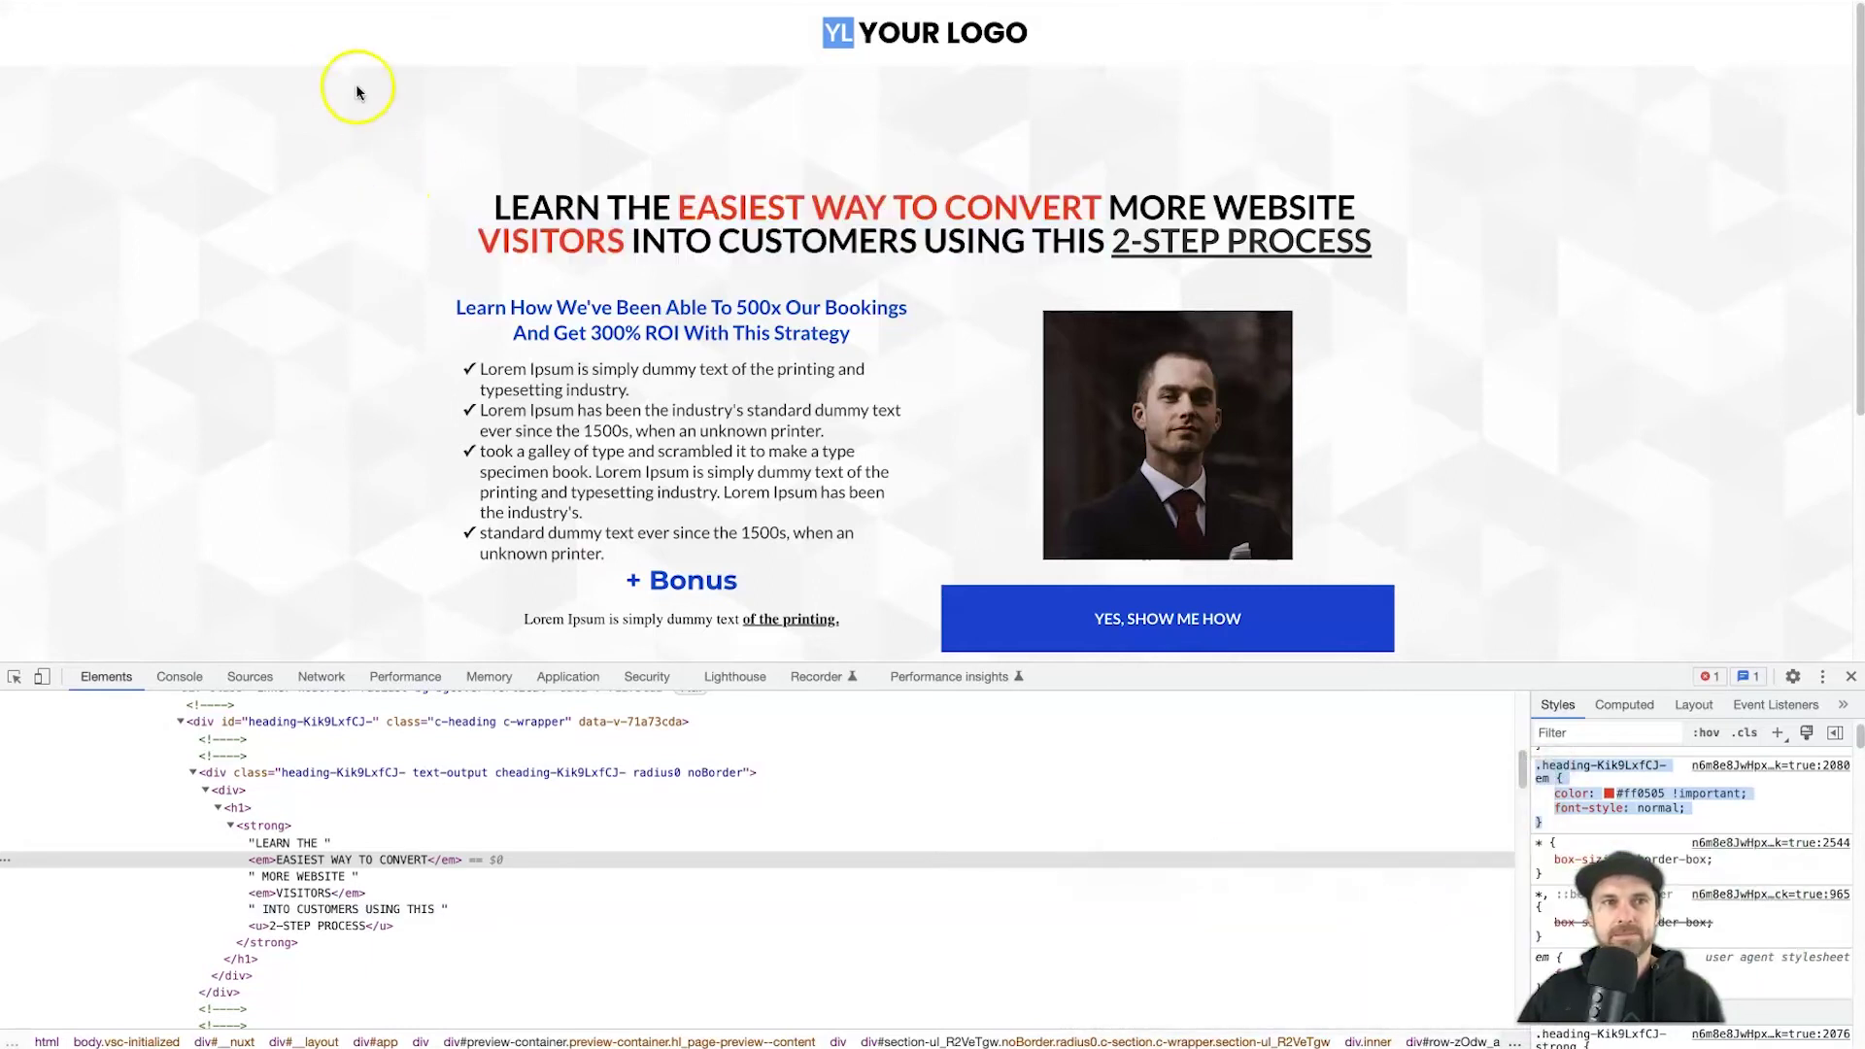
key("super+Tab")
left_click(192, 28)
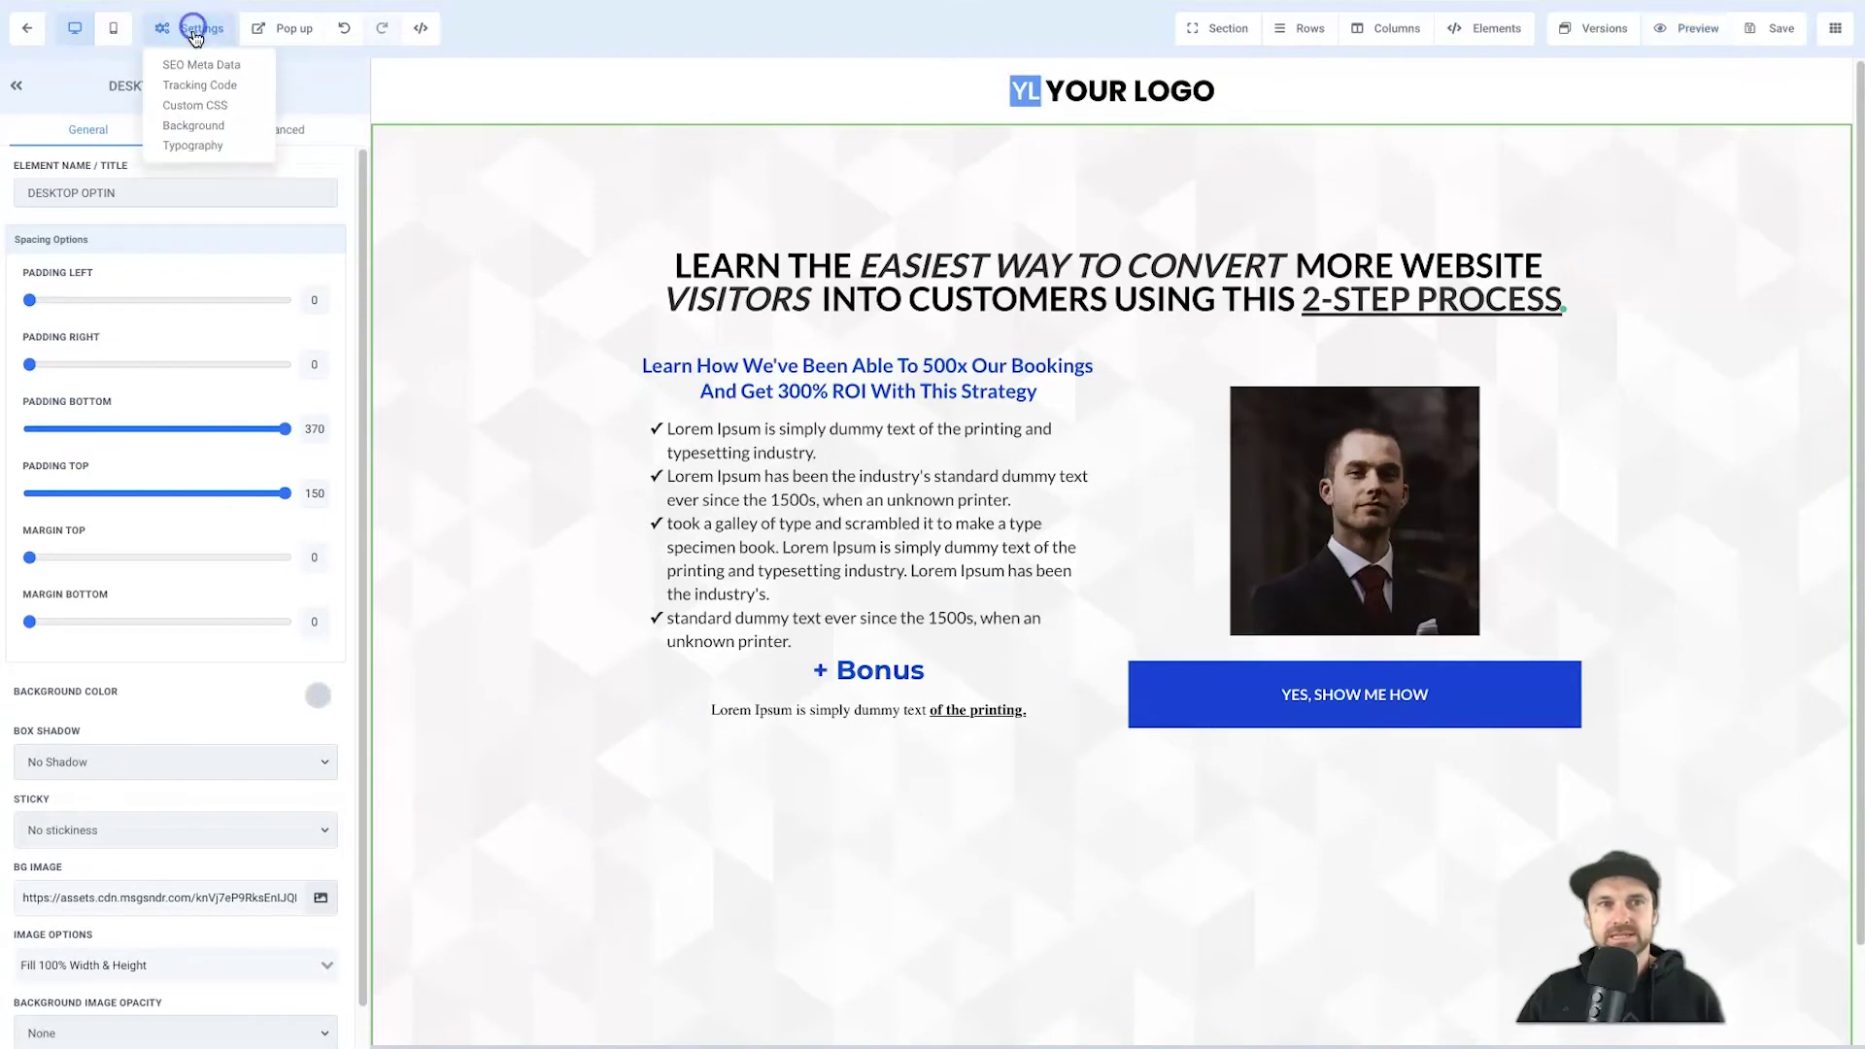
left_click(218, 107)
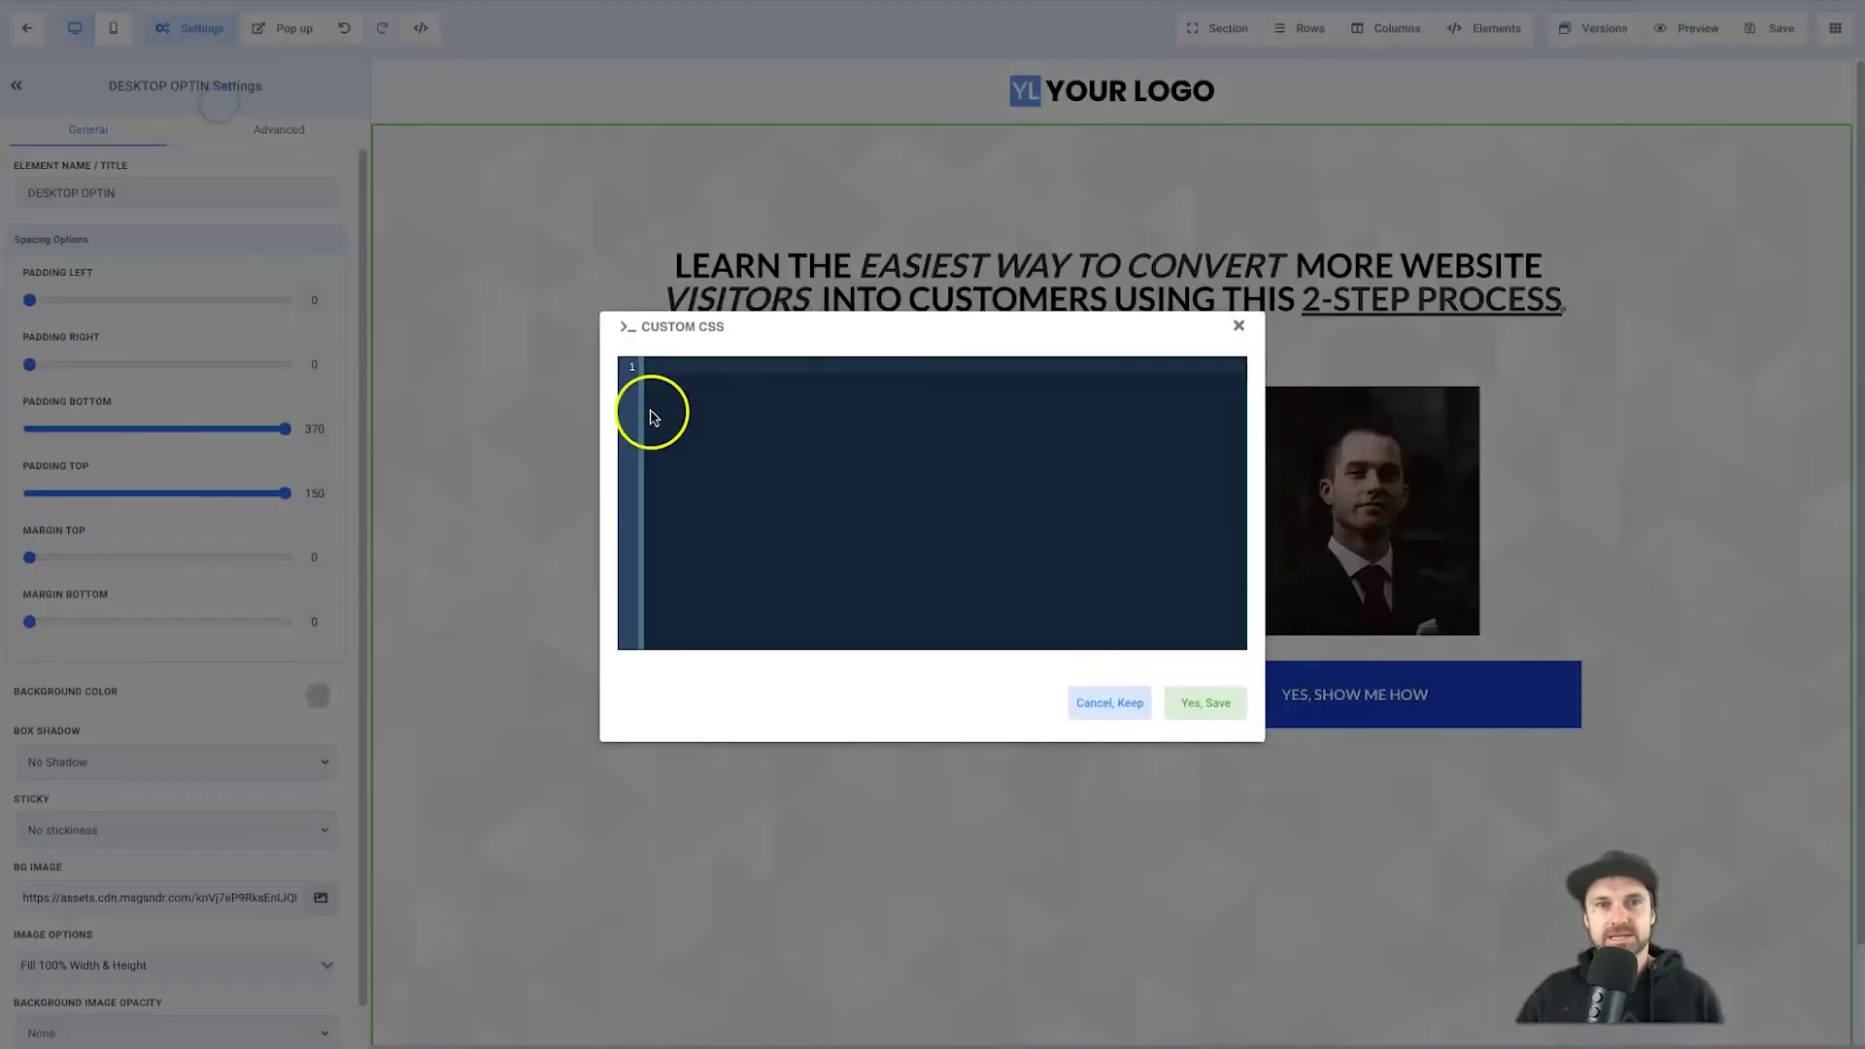
right_click(653, 369)
left_click(748, 526)
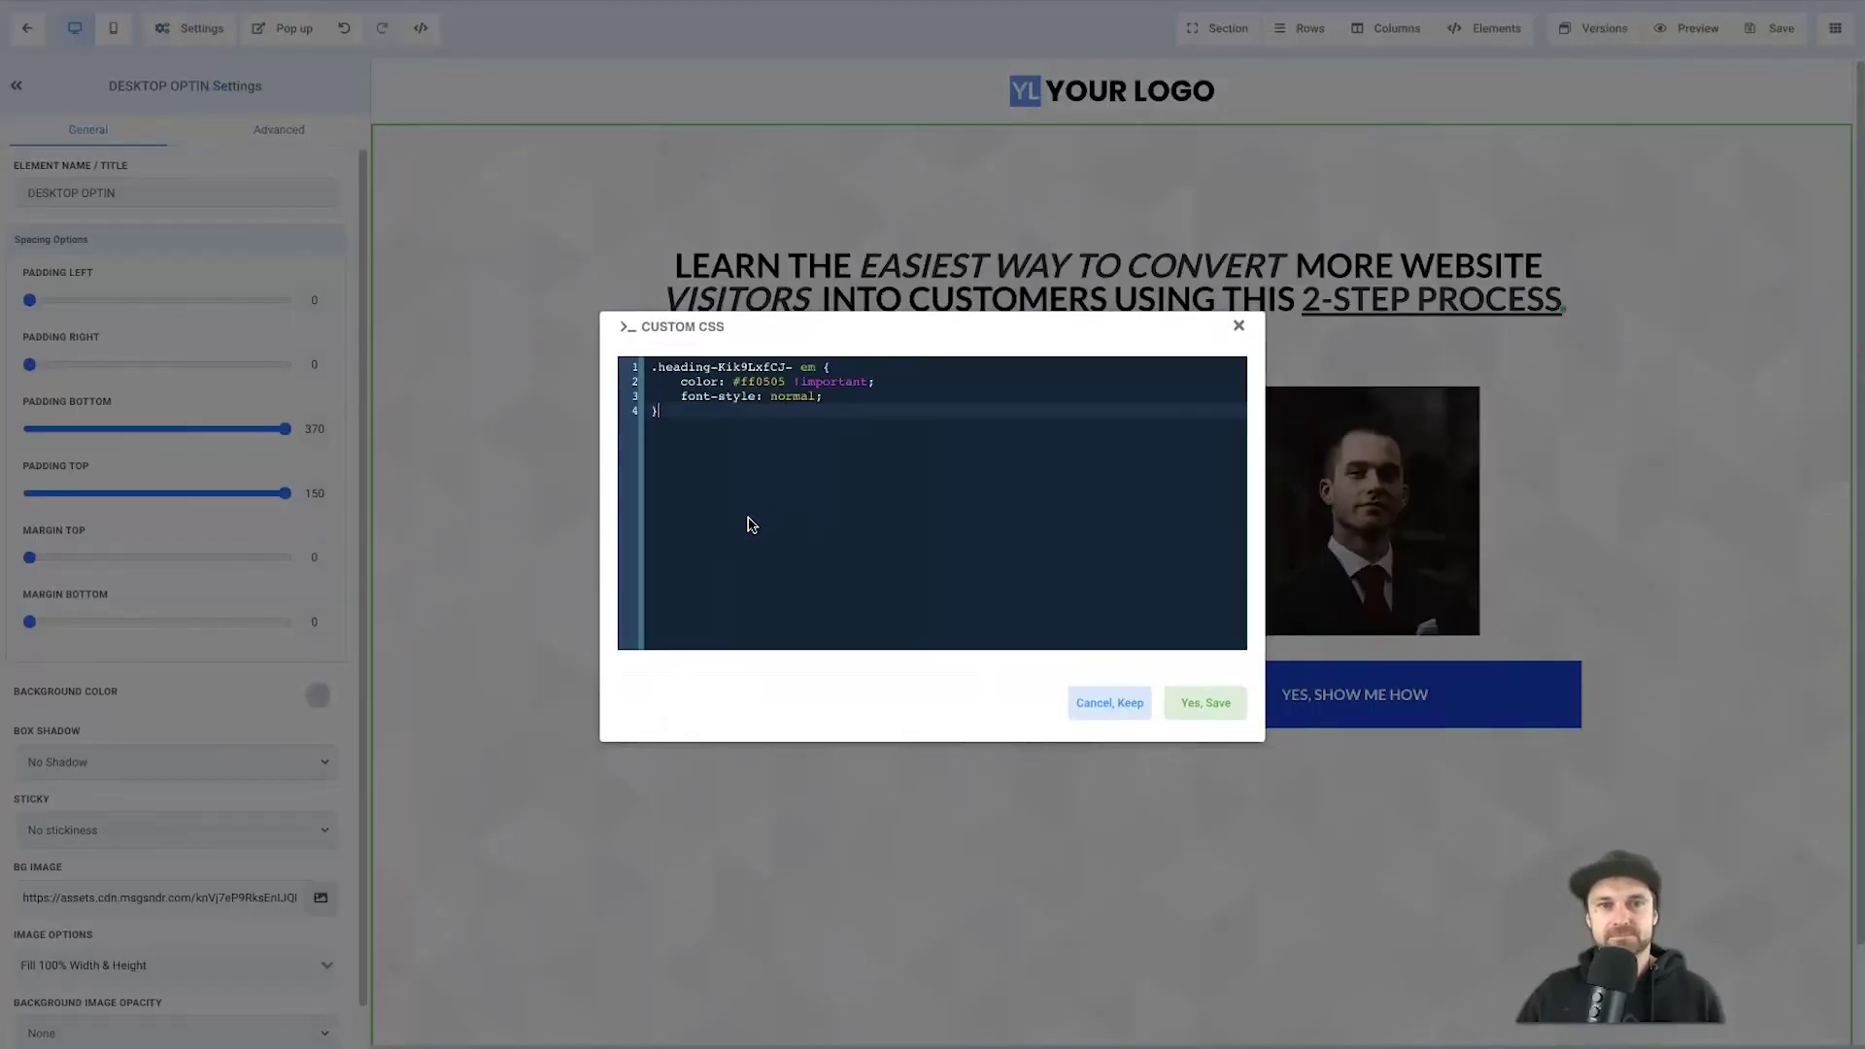
left_click(1204, 703)
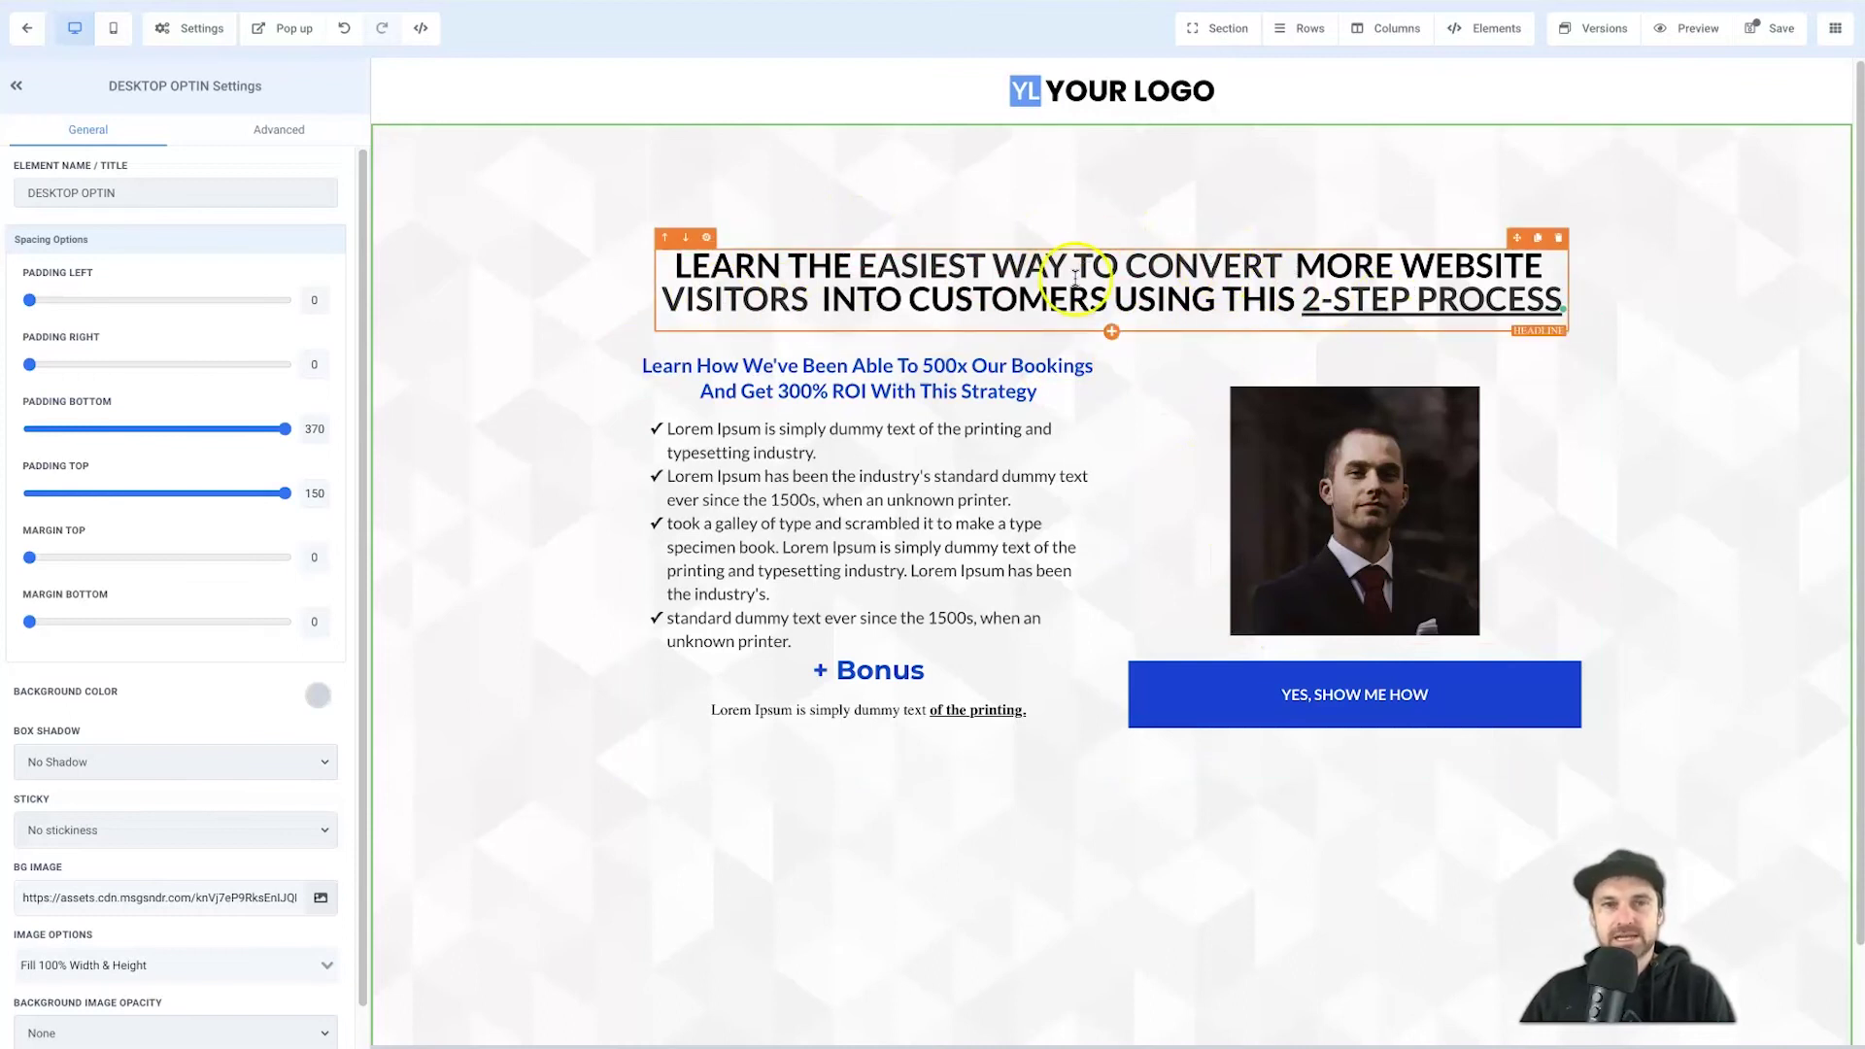
- Italicise the word 'using' in the headline, then save the page
left_click(812, 297)
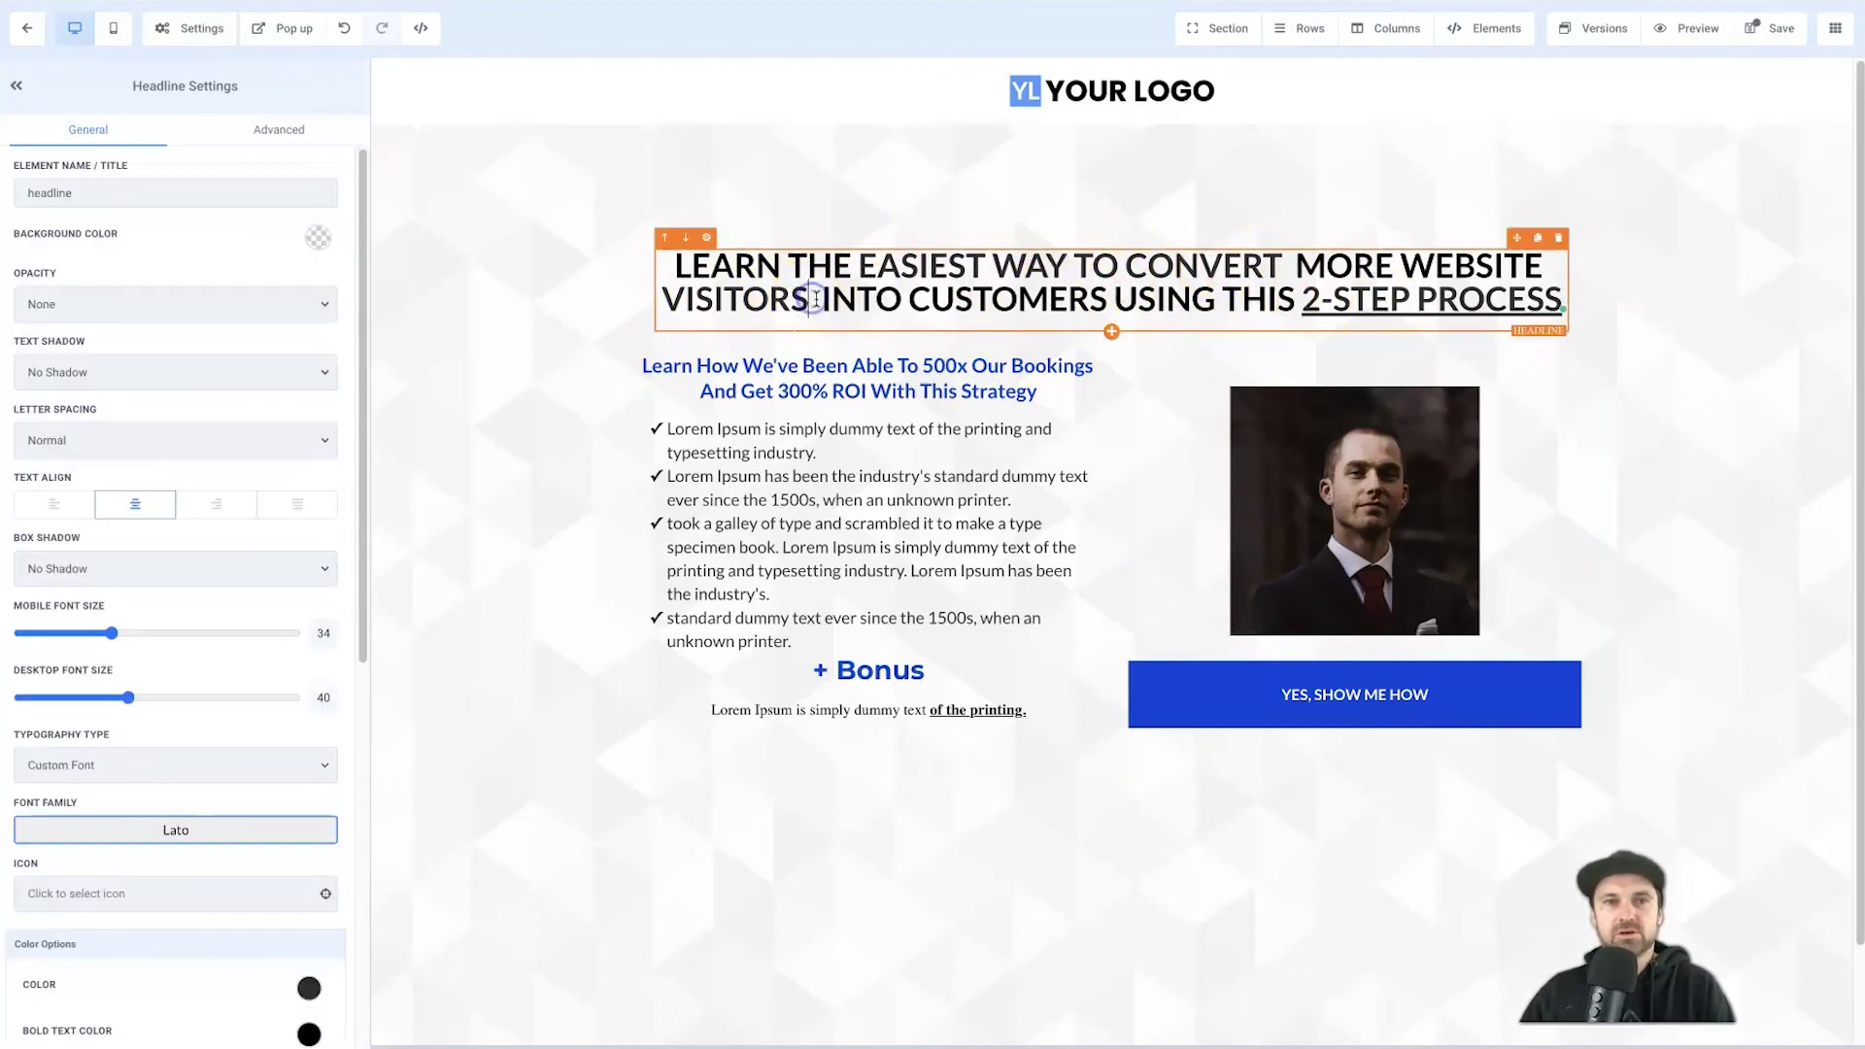
left_click_drag(662, 299, 815, 299)
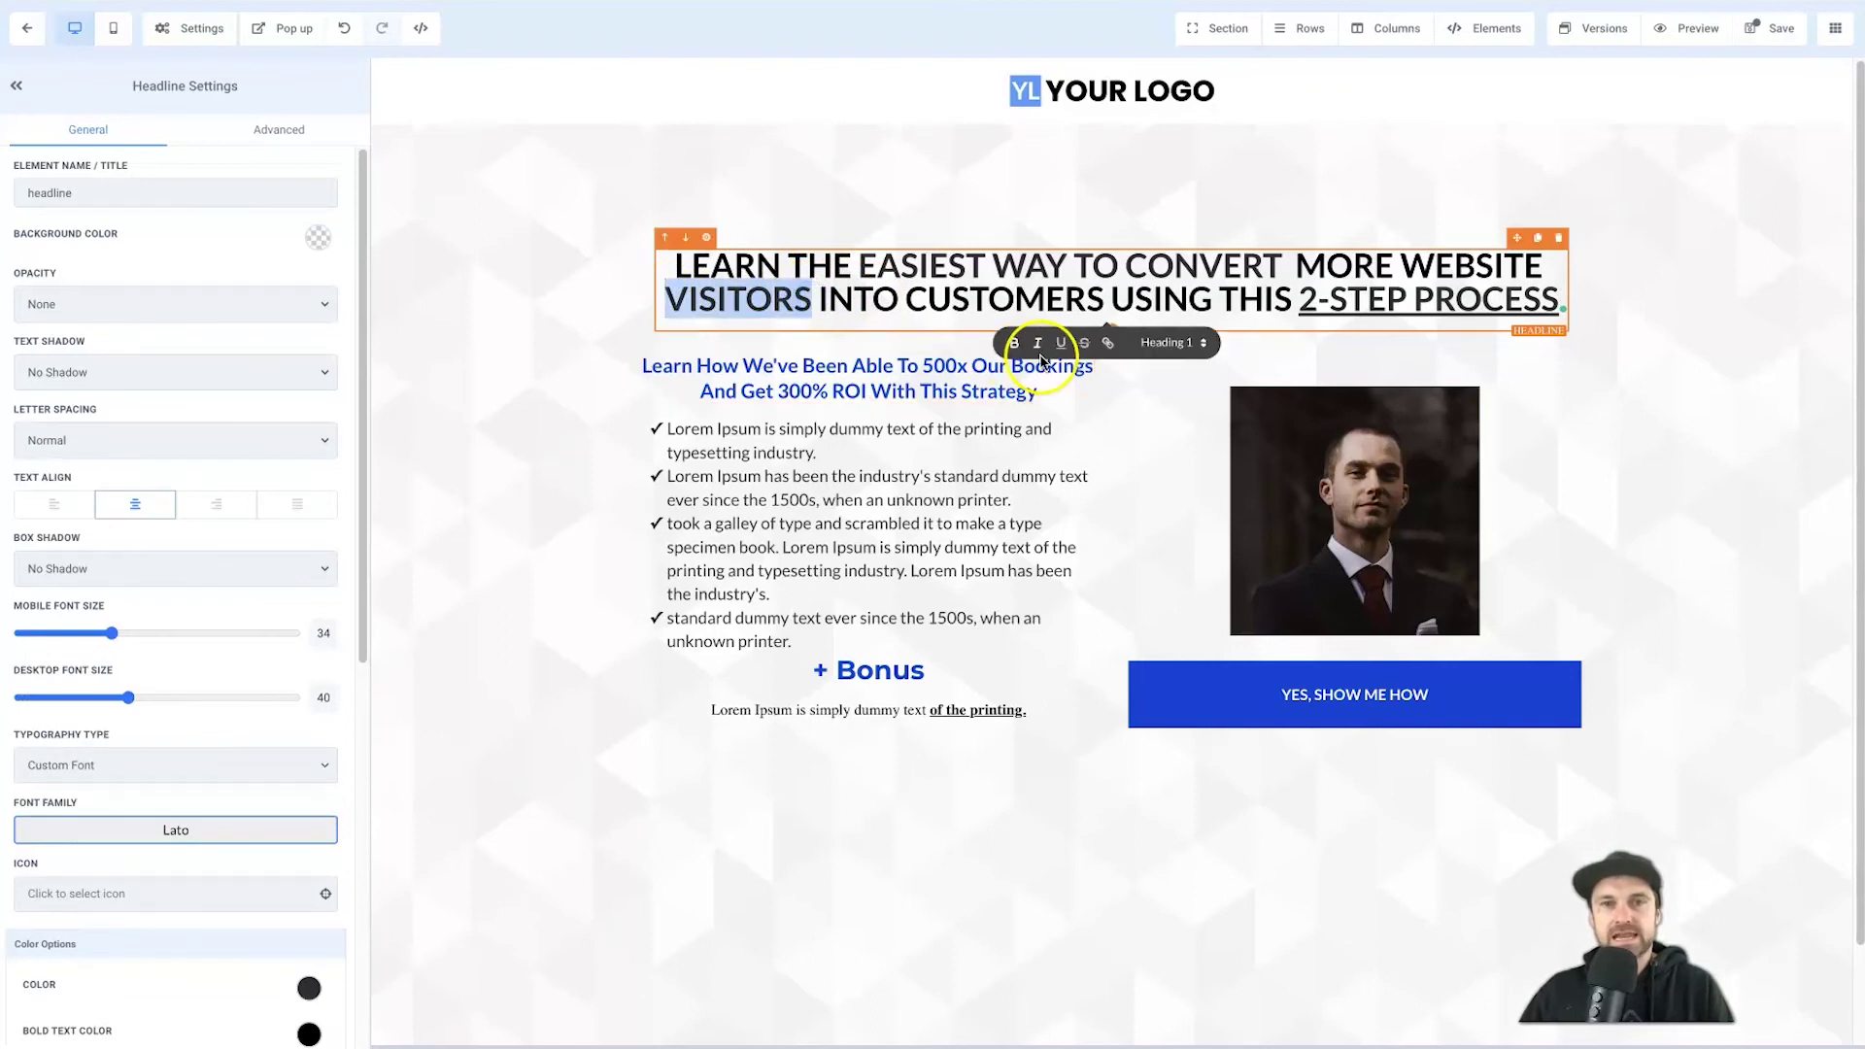
left_click(790, 298)
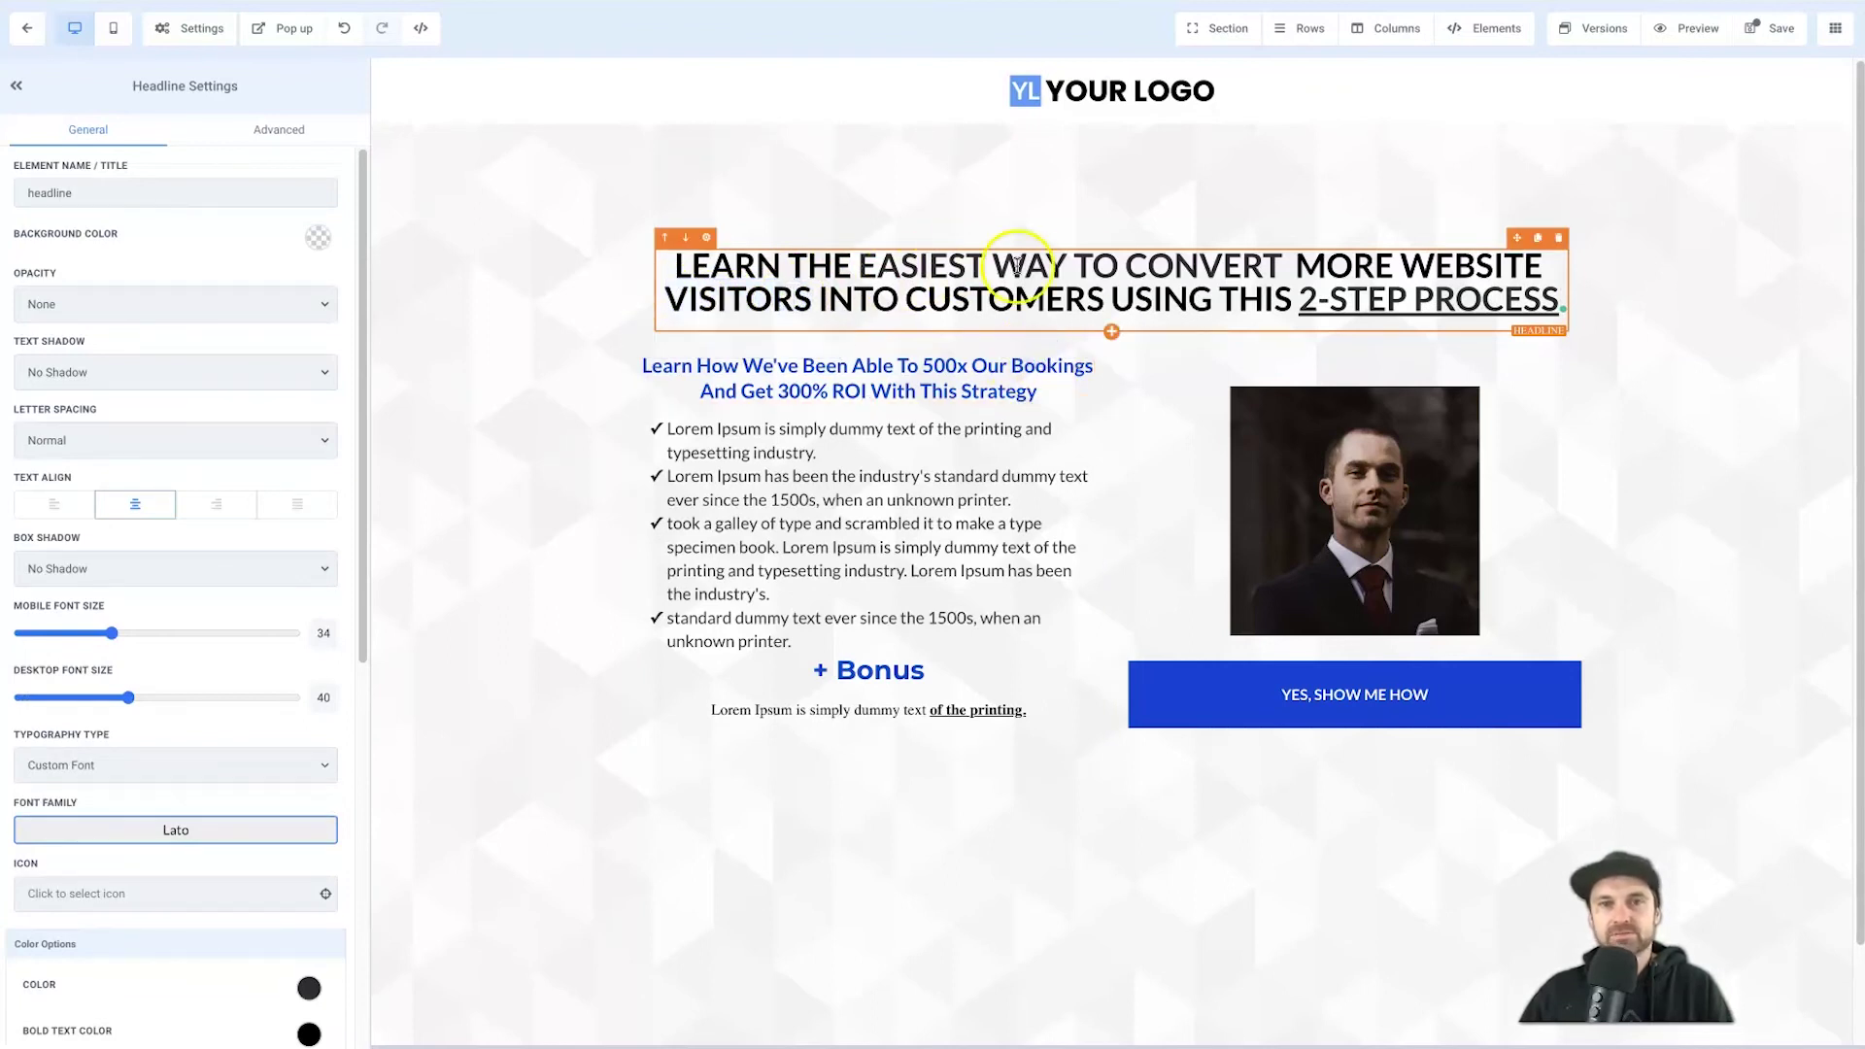
left_click_drag(854, 262, 983, 262)
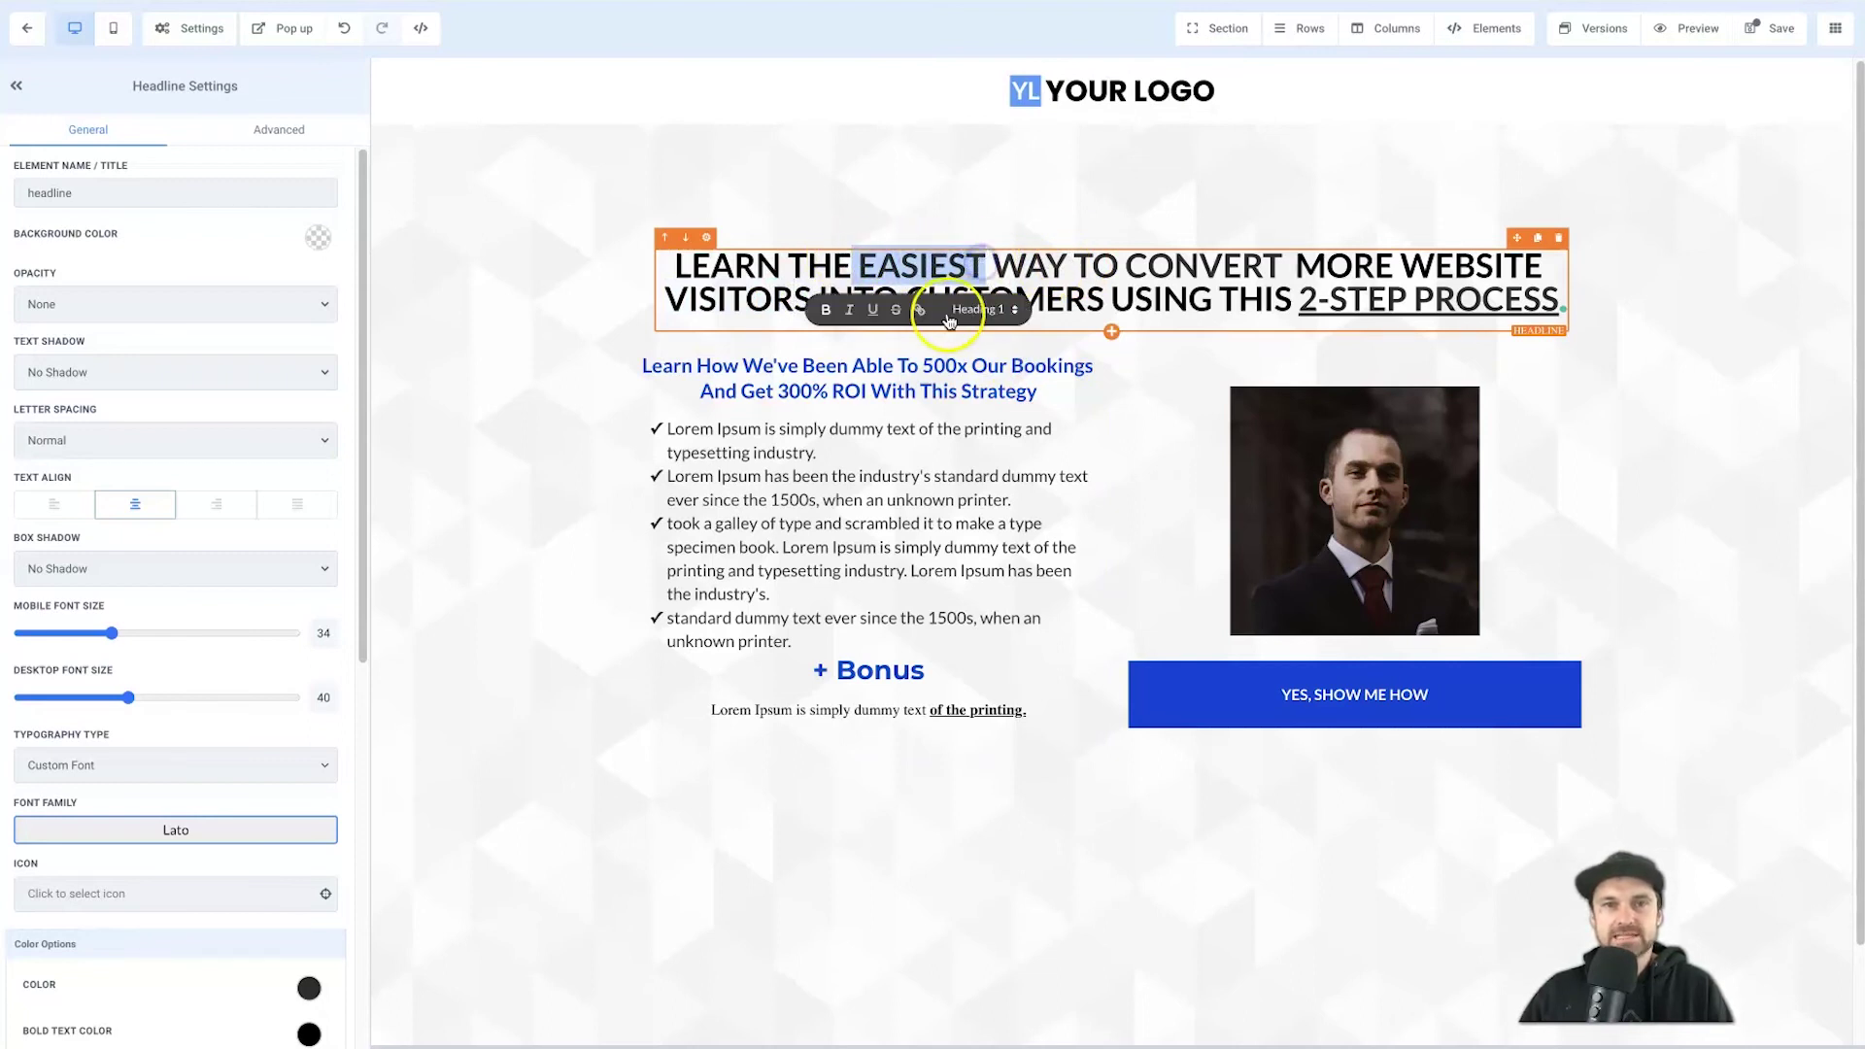
left_click(1068, 292)
left_click_drag(1109, 297, 1217, 297)
left_click(1095, 343)
left_click(928, 211)
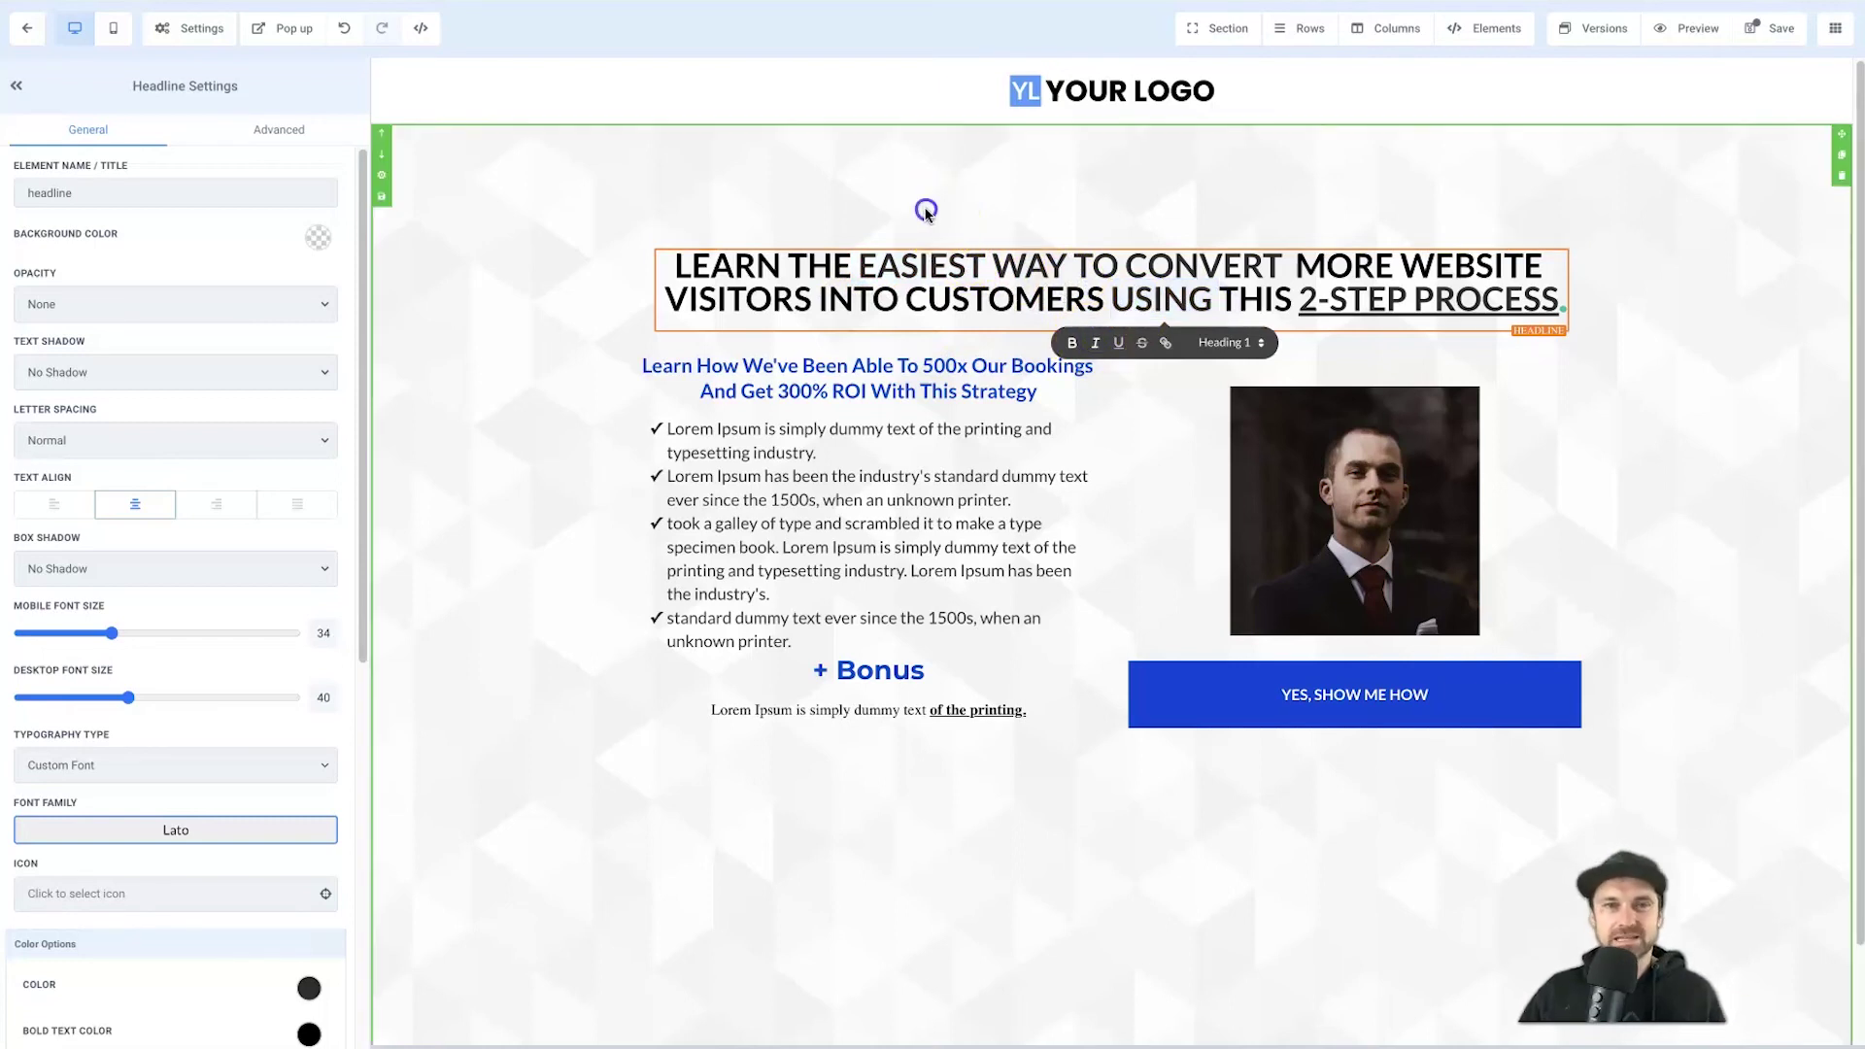
left_click(1531, 181)
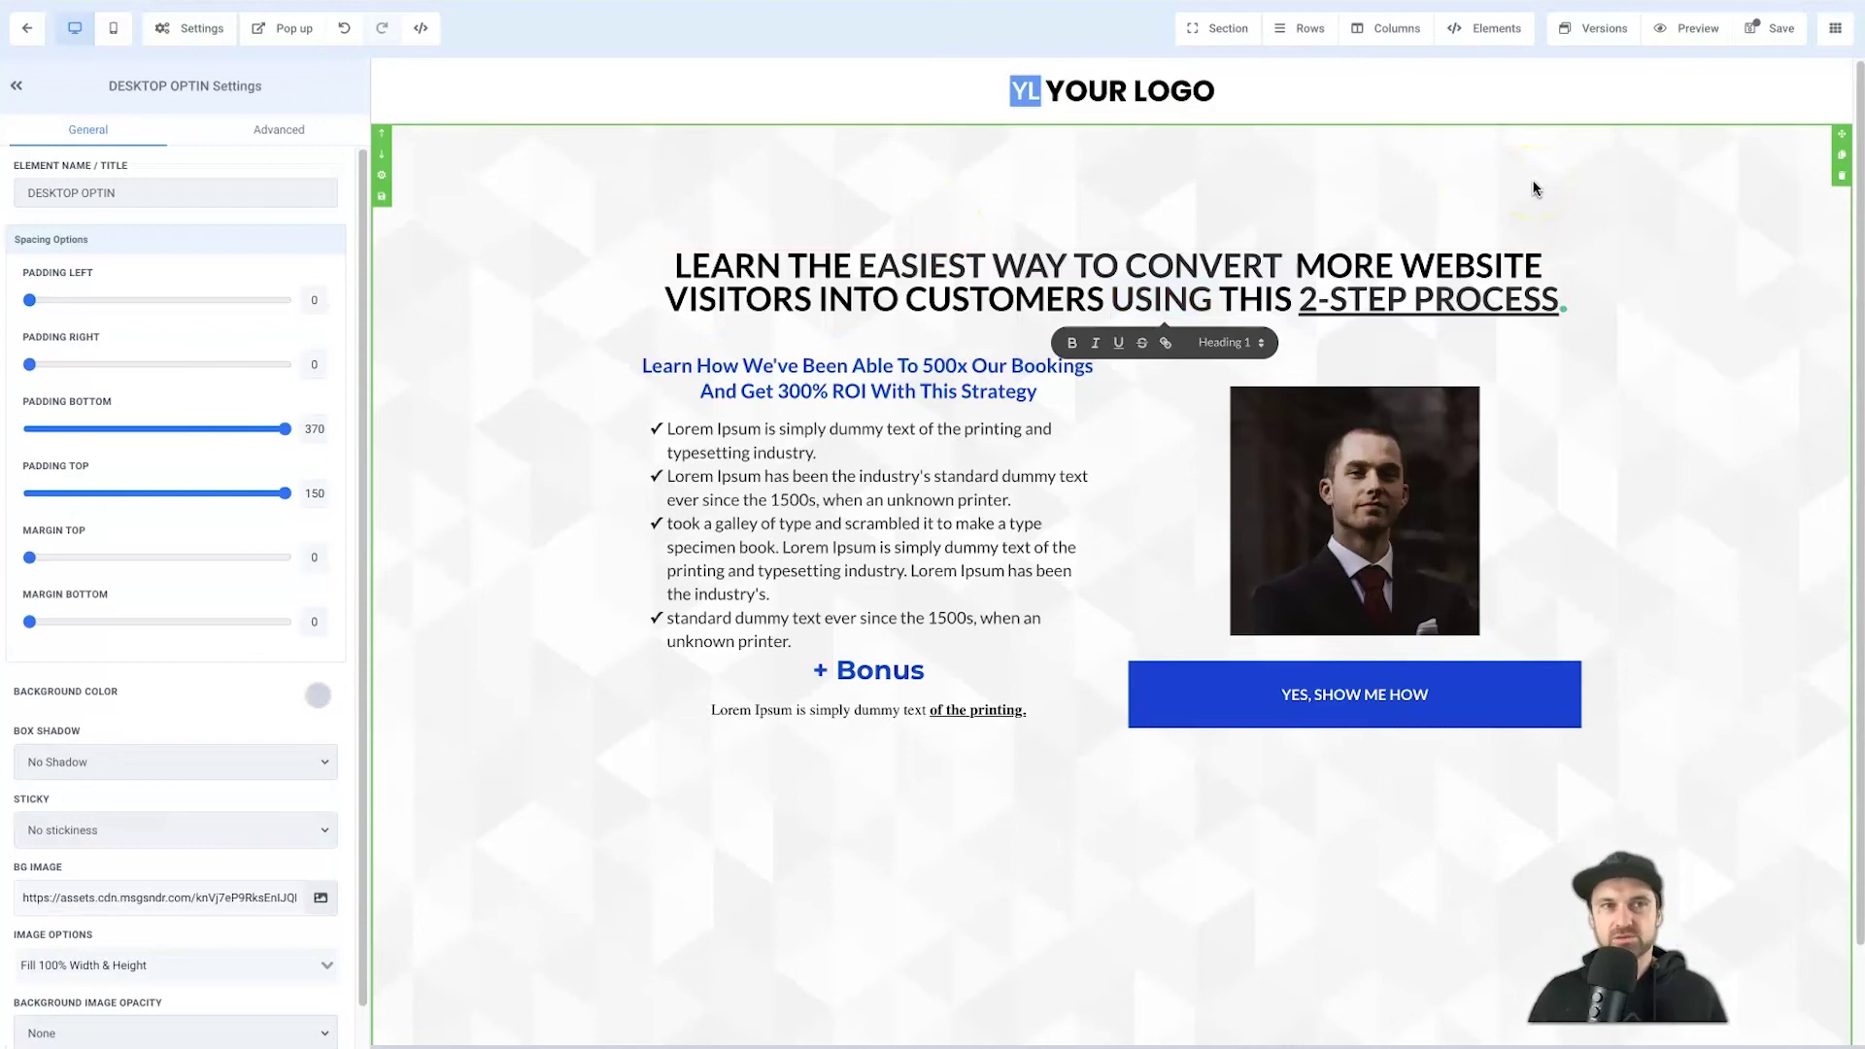
left_click(1754, 37)
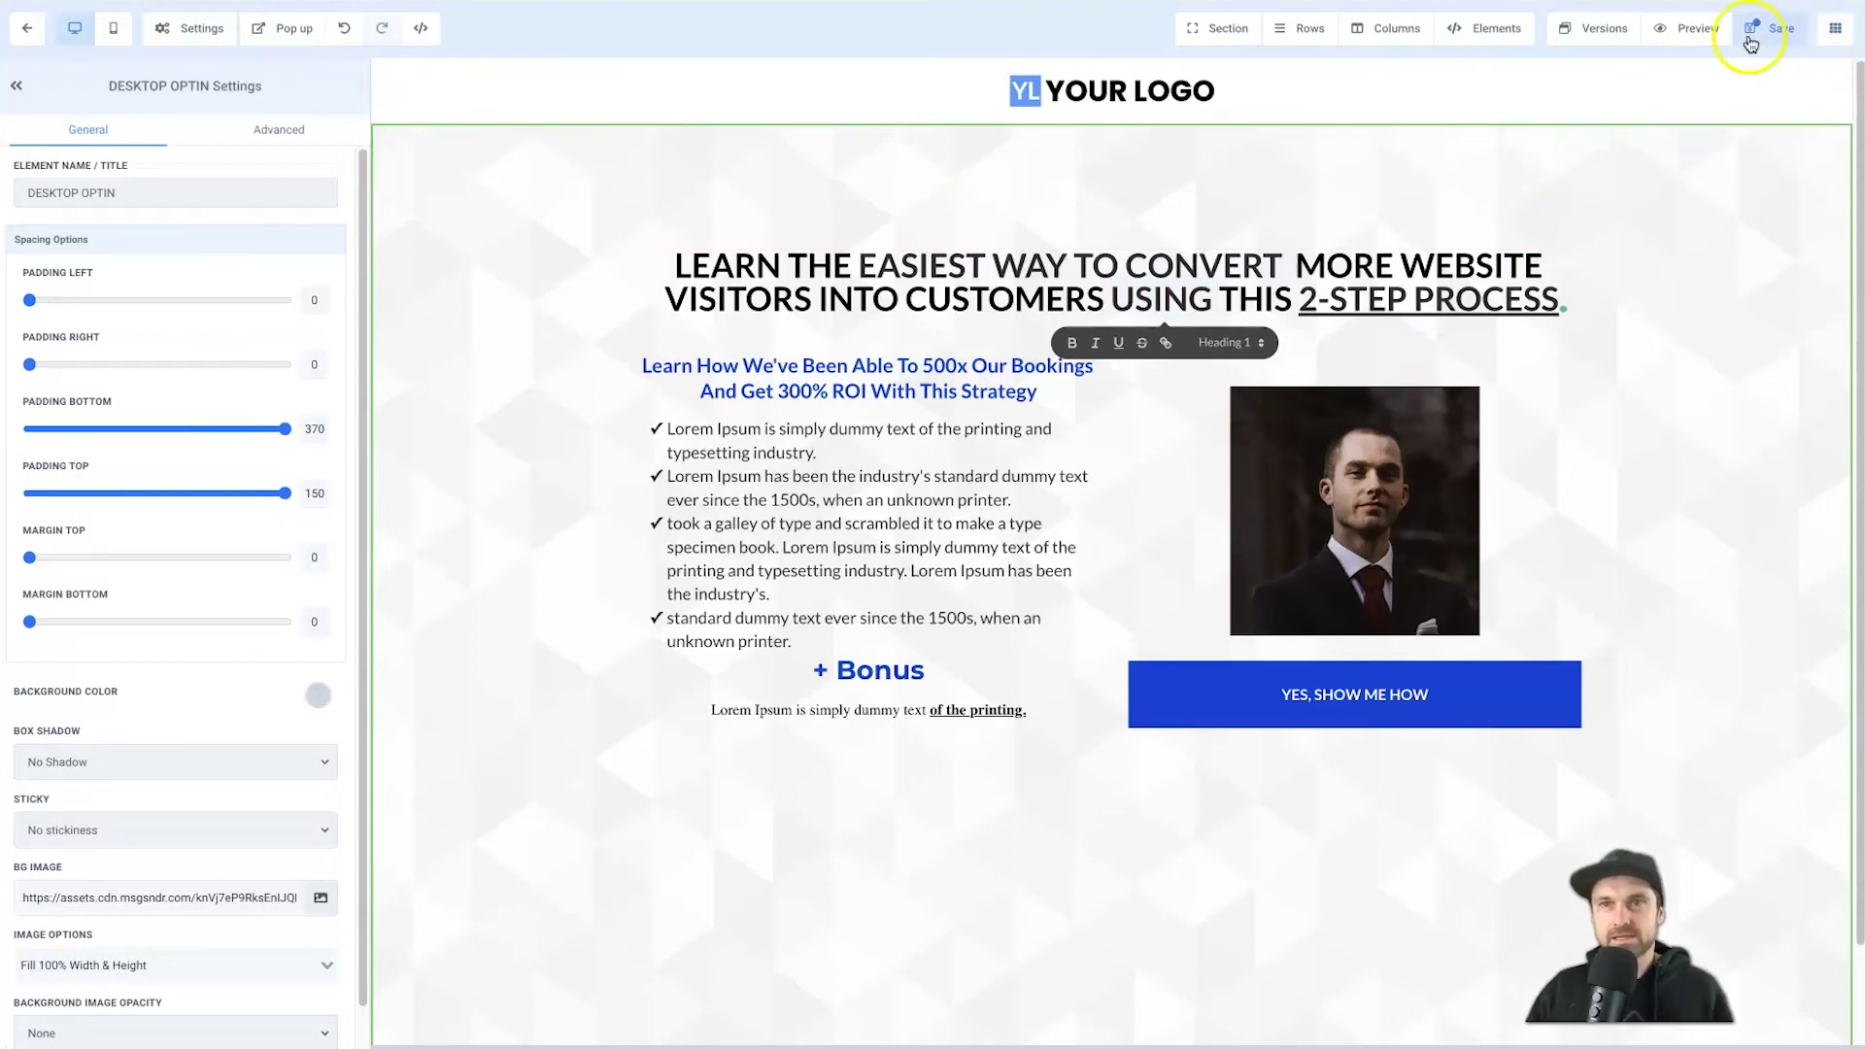
left_click(1672, 36)
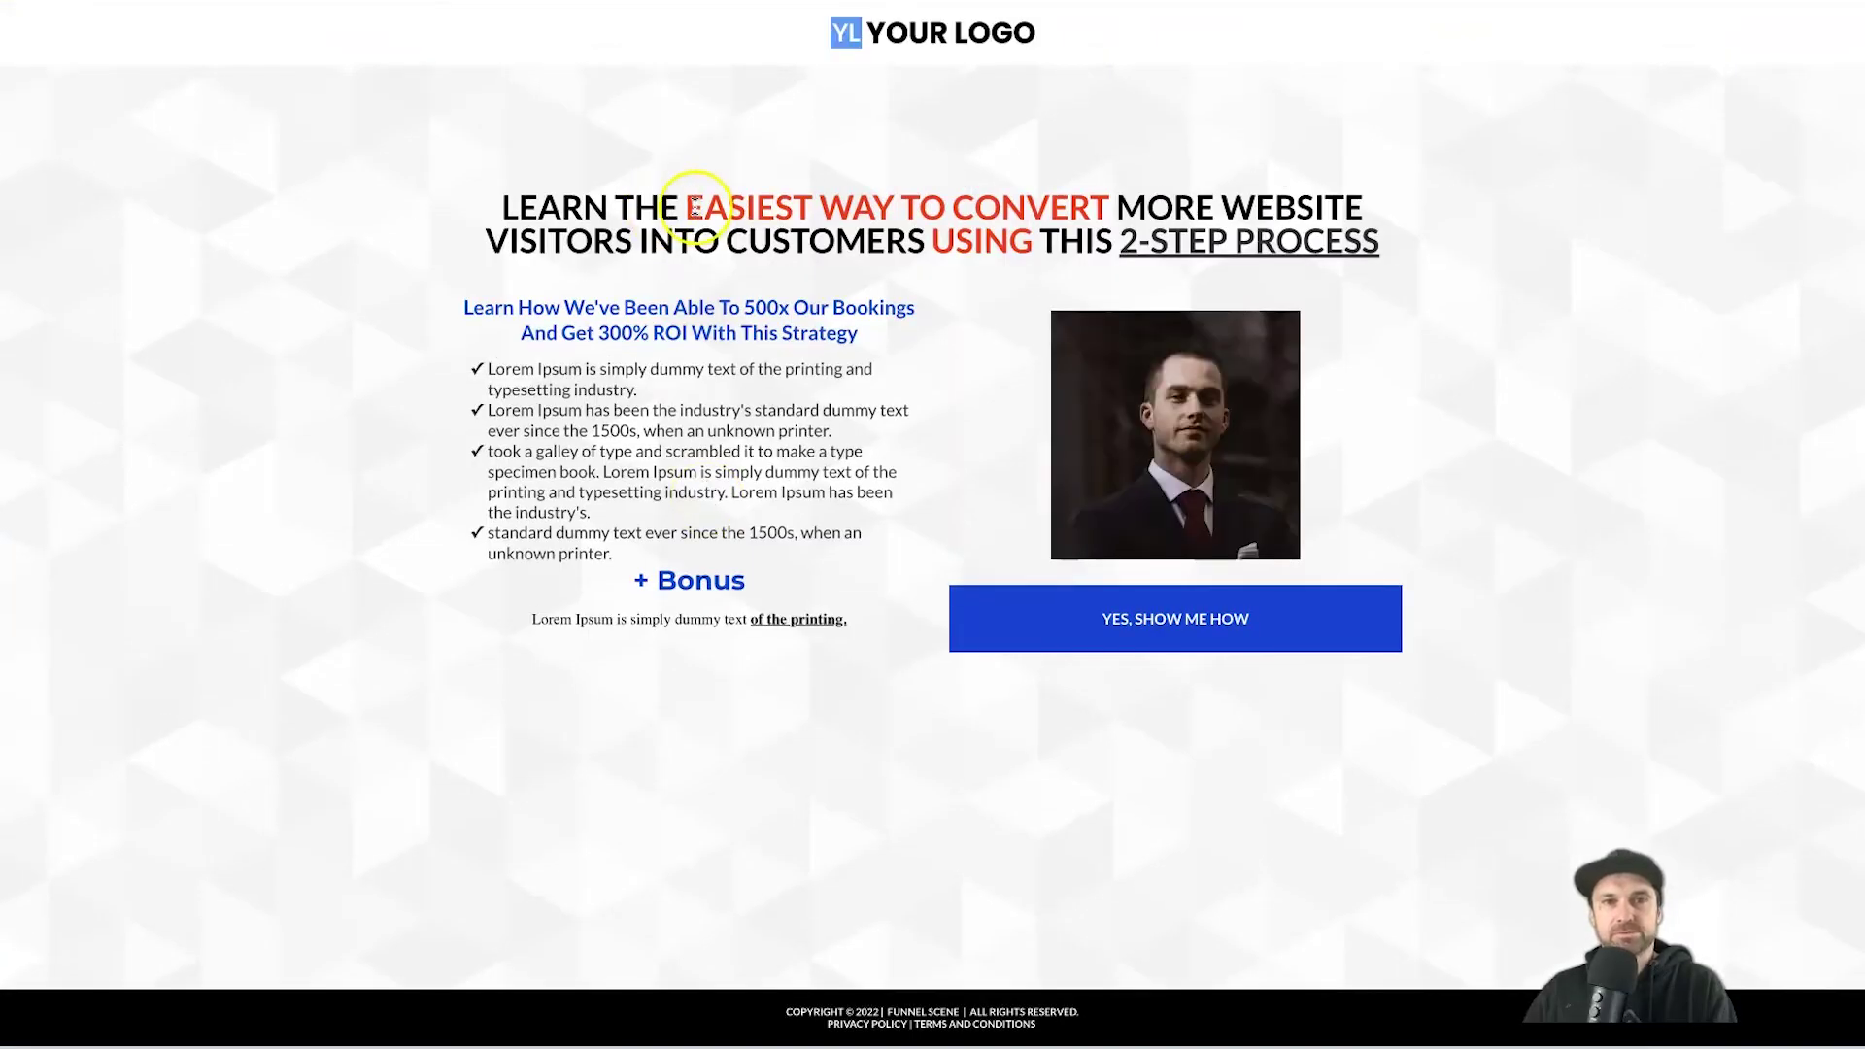
left_click_drag(690, 204, 500, 200)
left_click(515, 199)
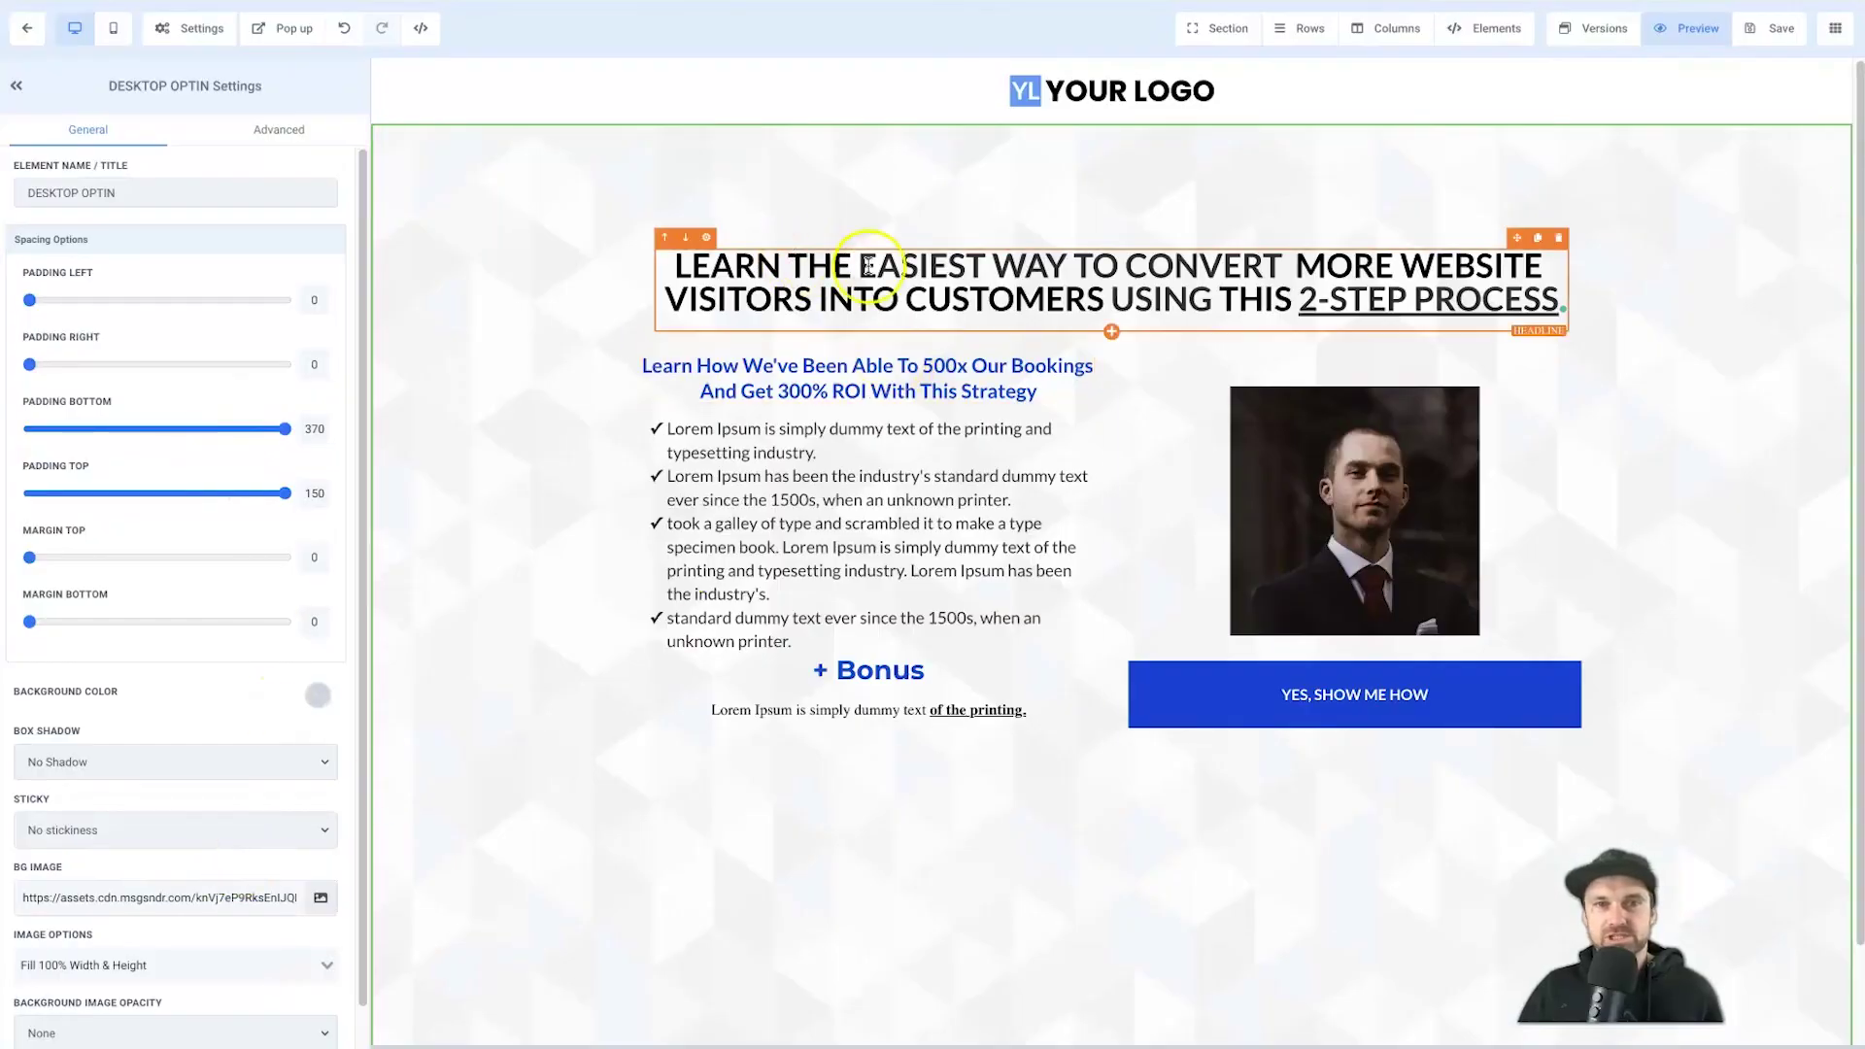
- Change the headline's Bold Text Color to green in Color Options, after briefly trying blue
scroll(485, 534, "down", 1)
scroll(275, 612, "down", 1)
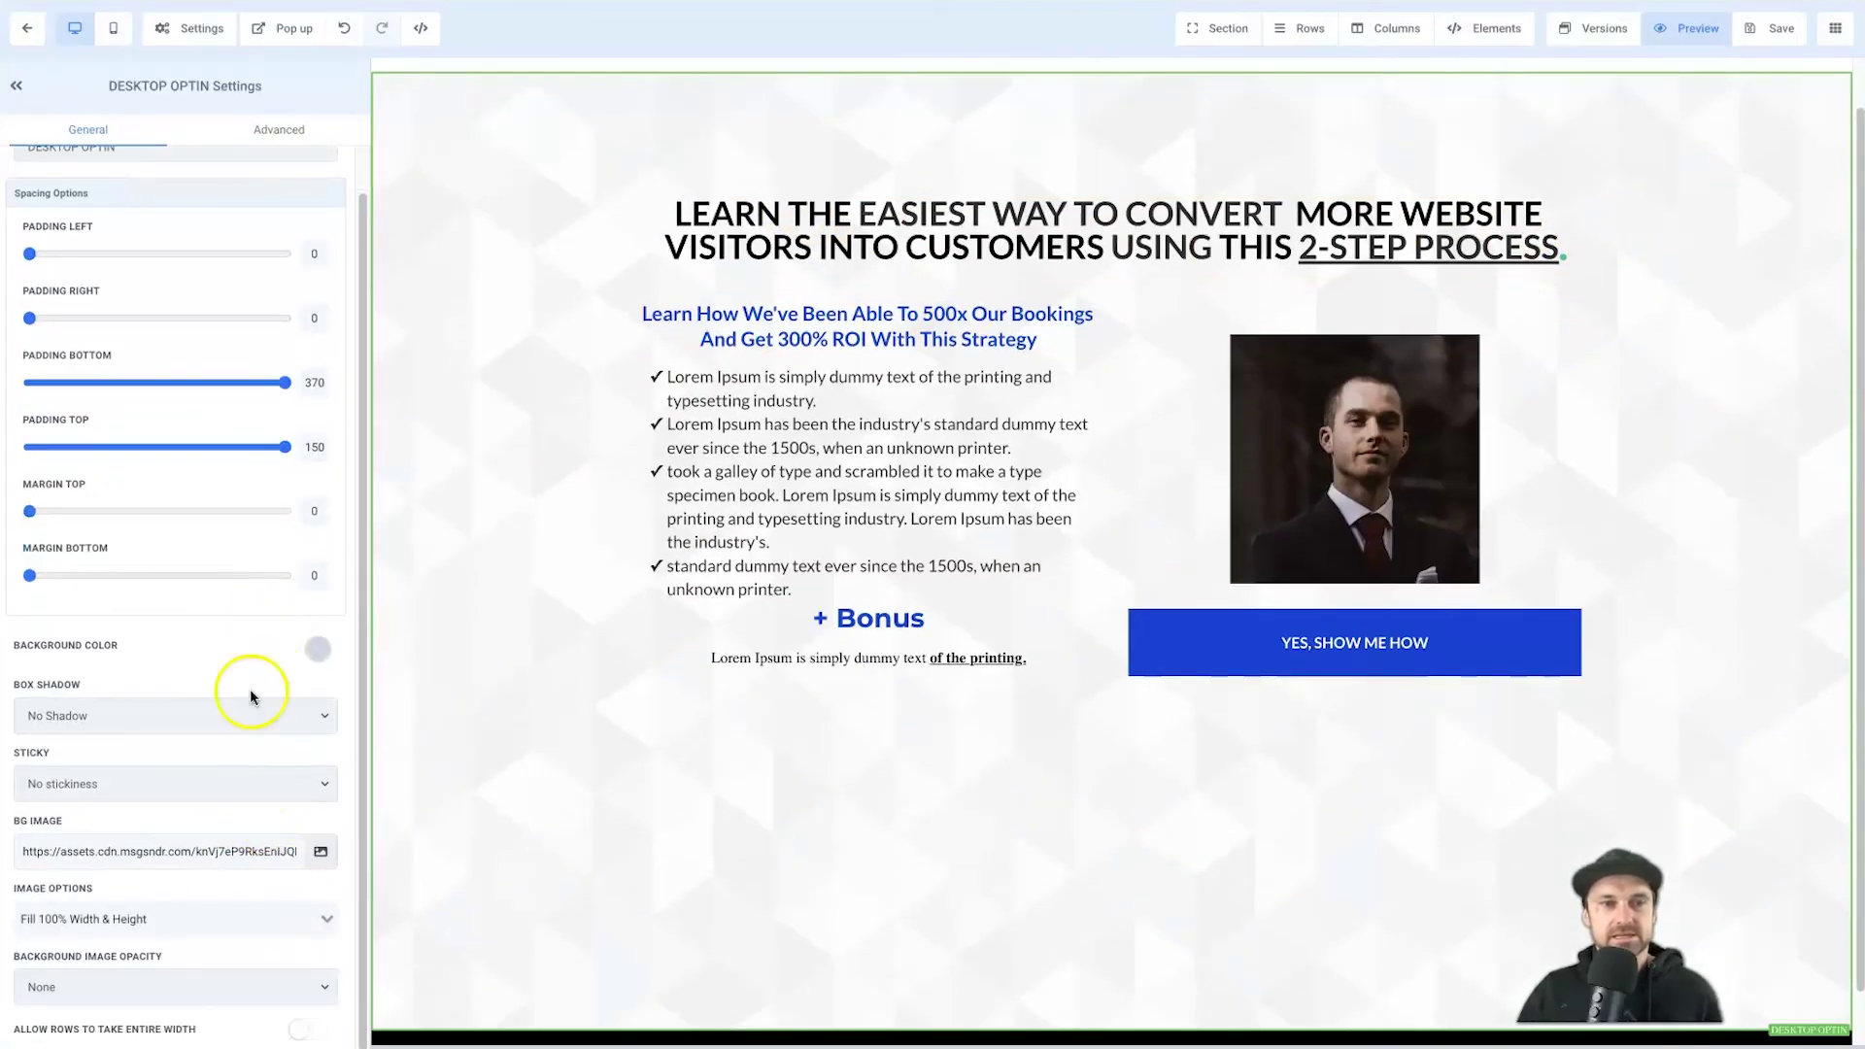
scroll(259, 780, "up", 1)
left_click(690, 244)
scroll(283, 525, "down", 5)
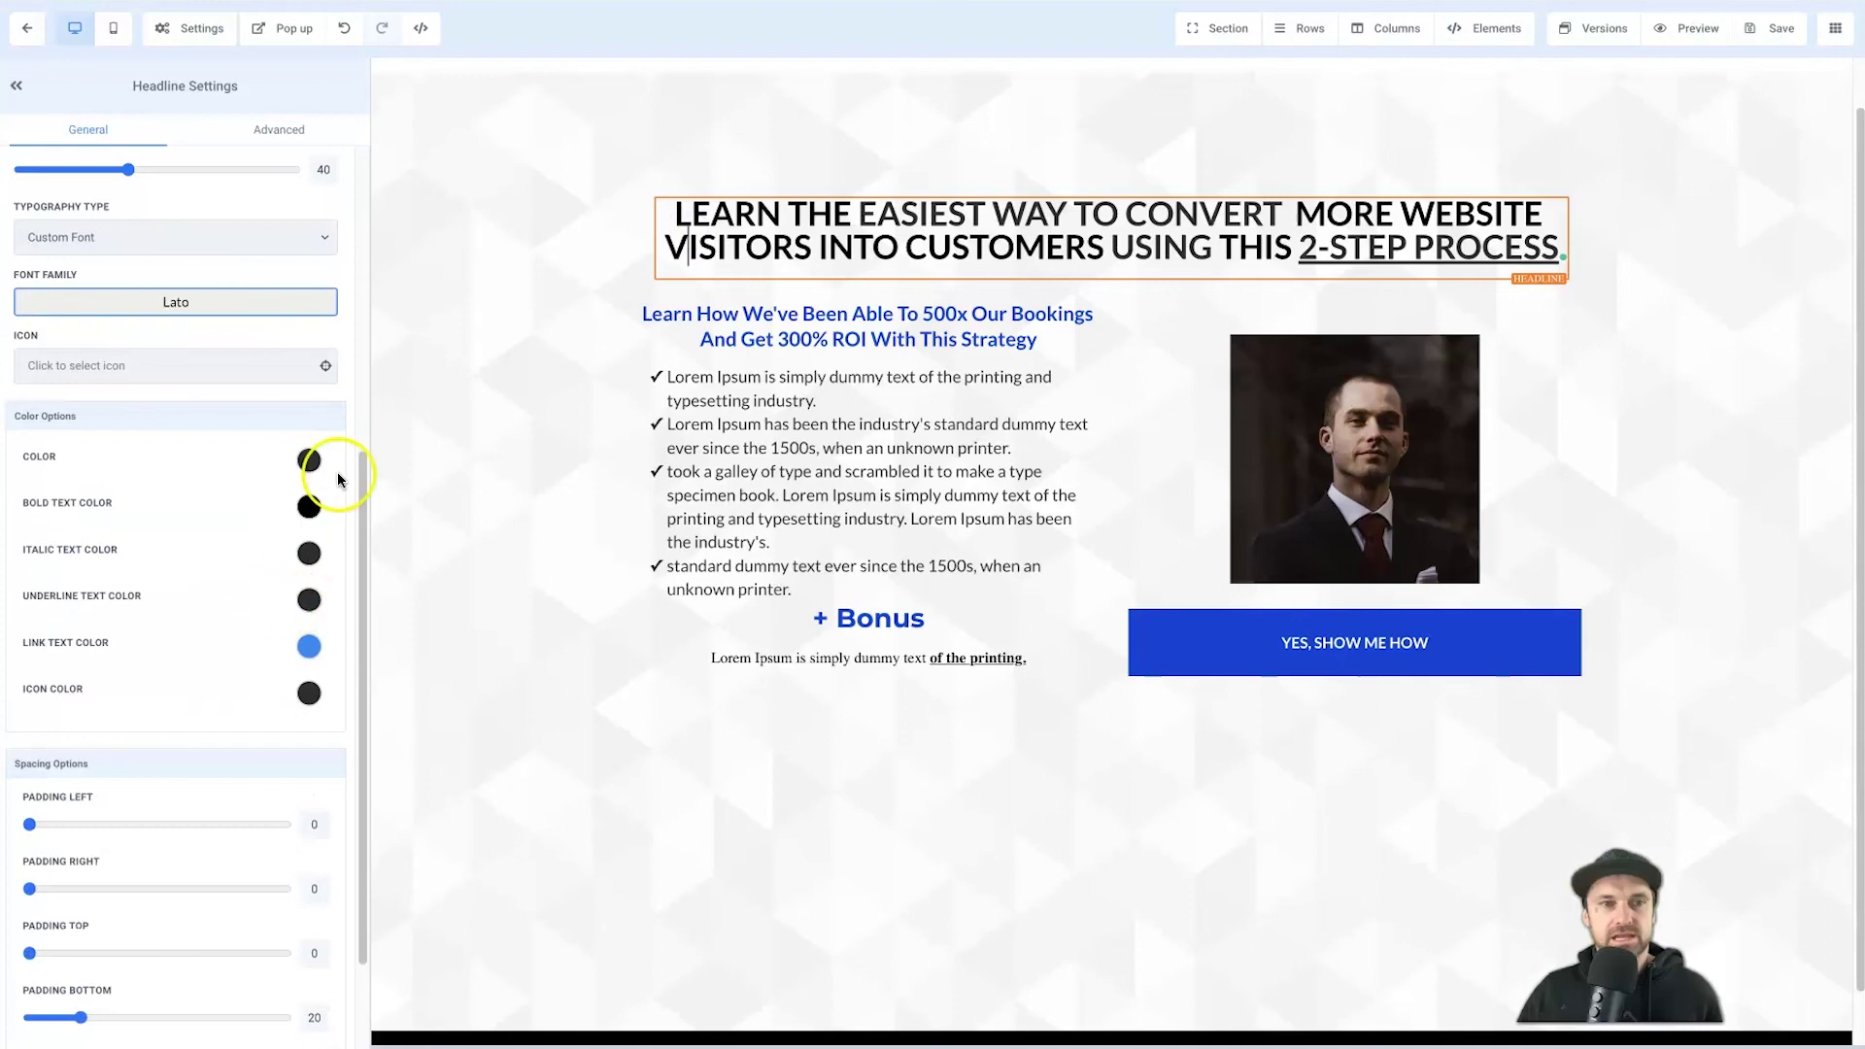
left_click(309, 506)
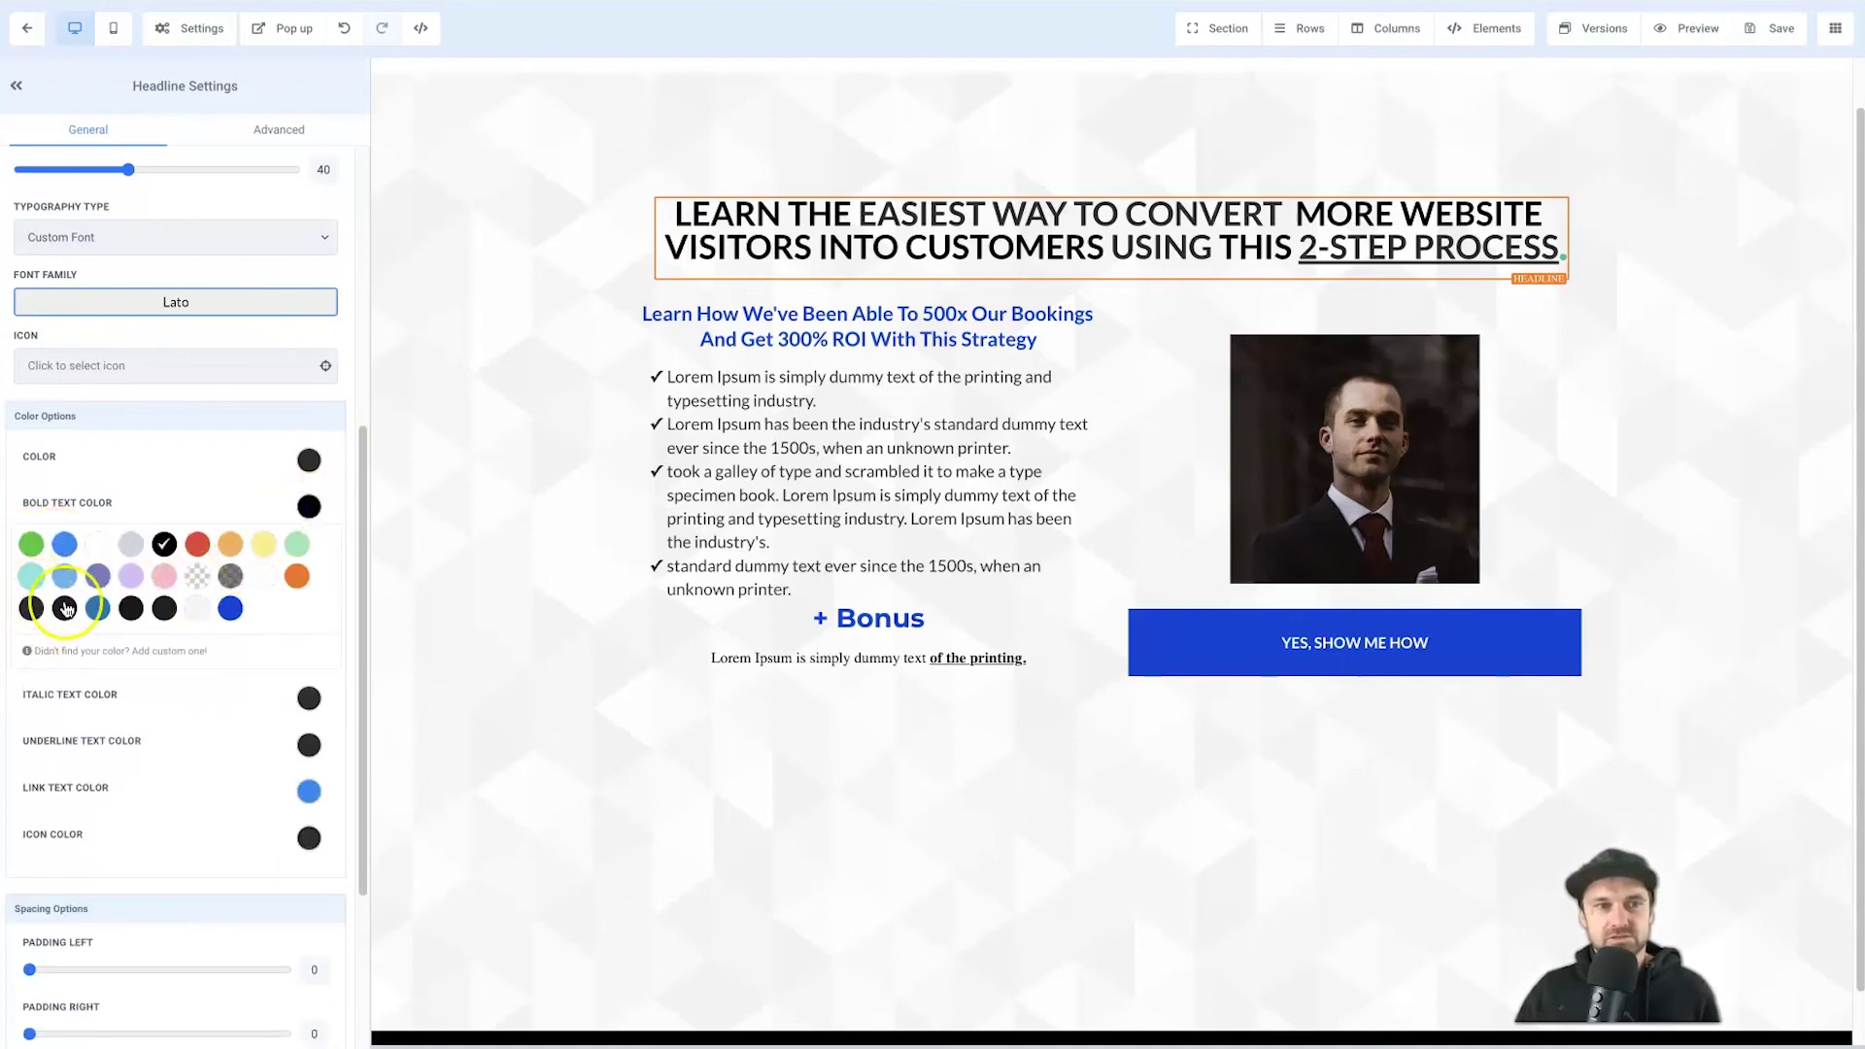
left_click(97, 609)
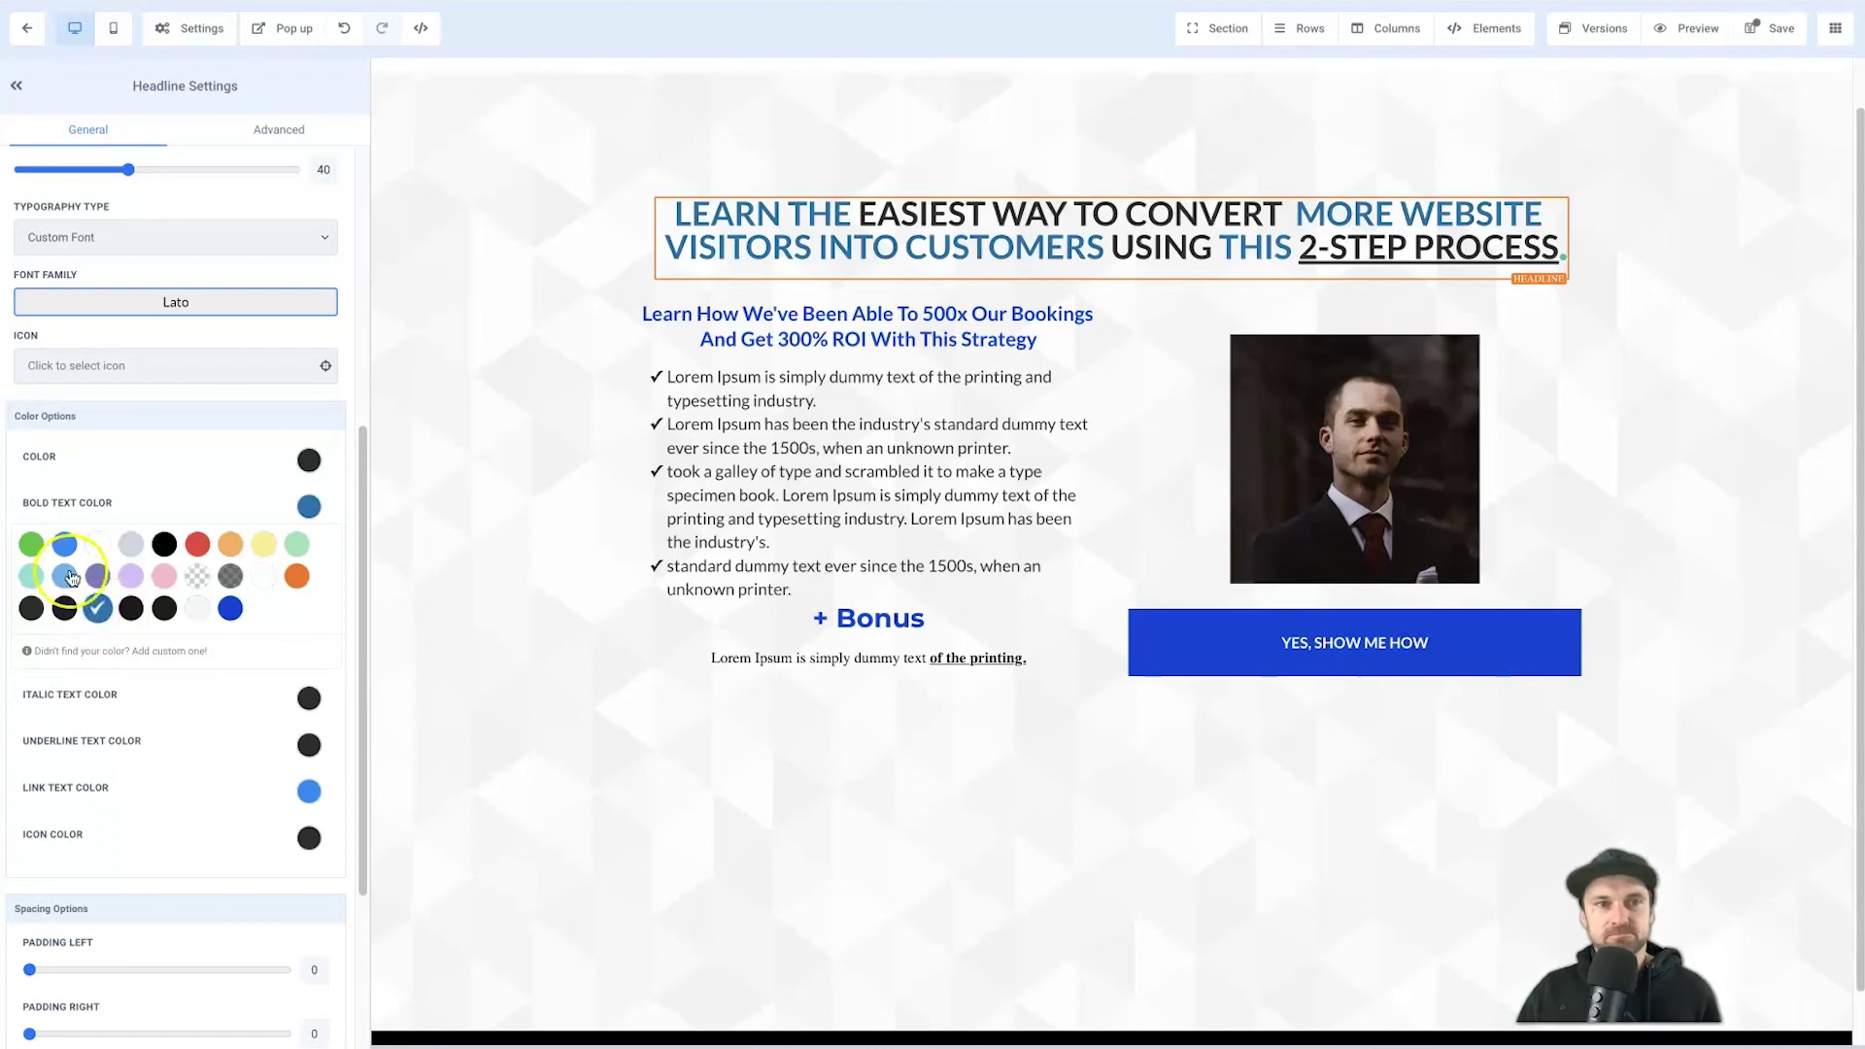
left_click(32, 552)
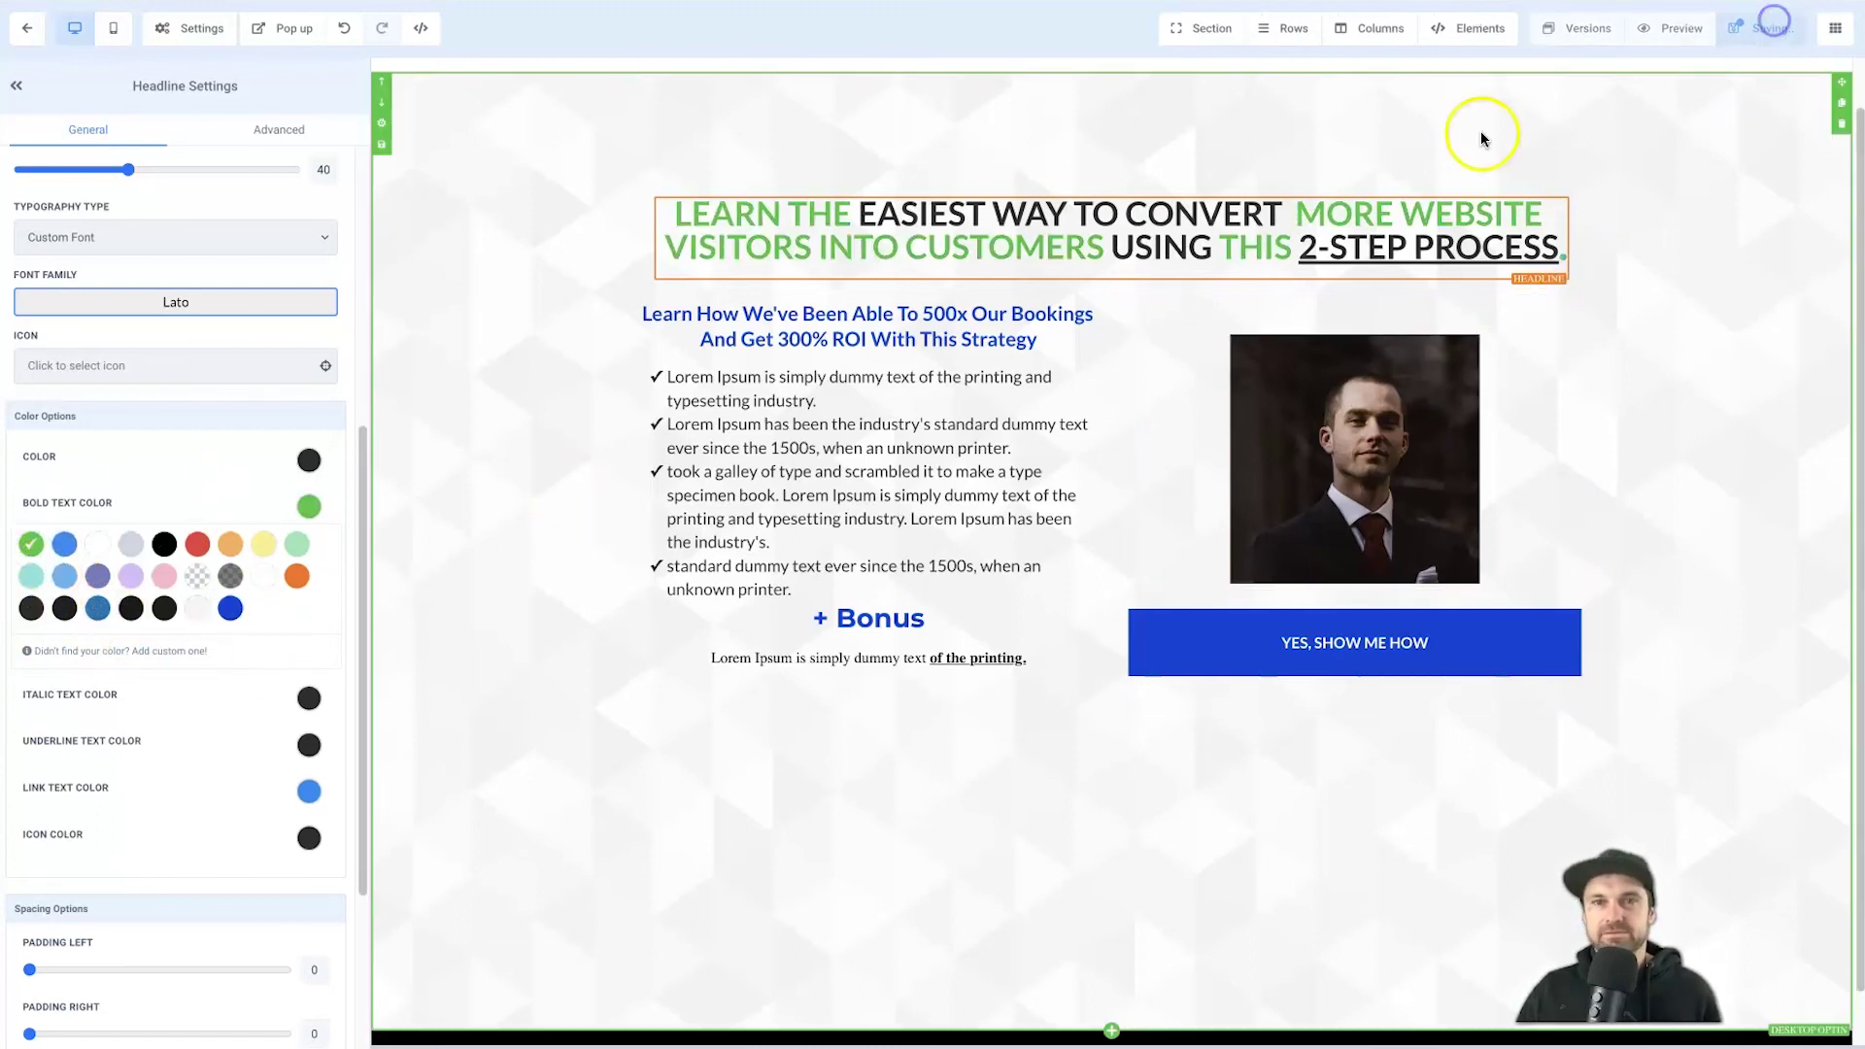
- Preview the landing page to check the green headline words and red emphasized phrases
left_click(1679, 36)
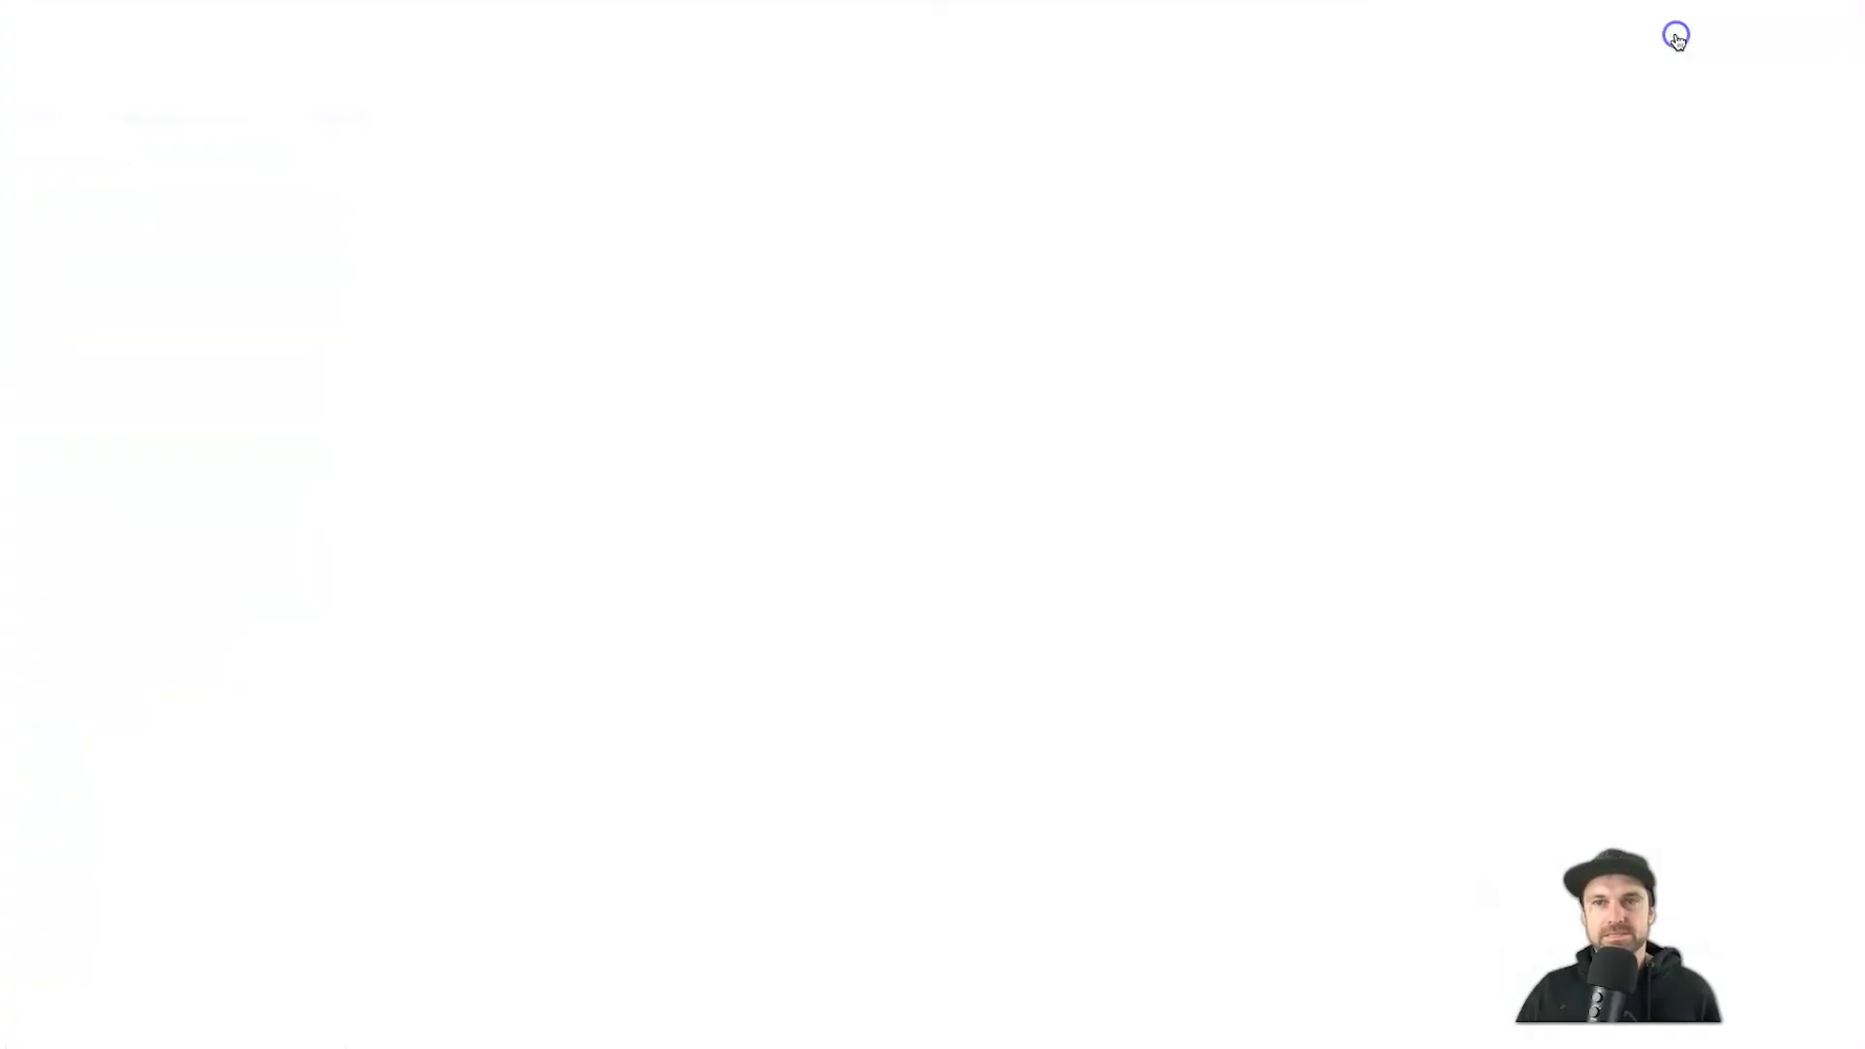